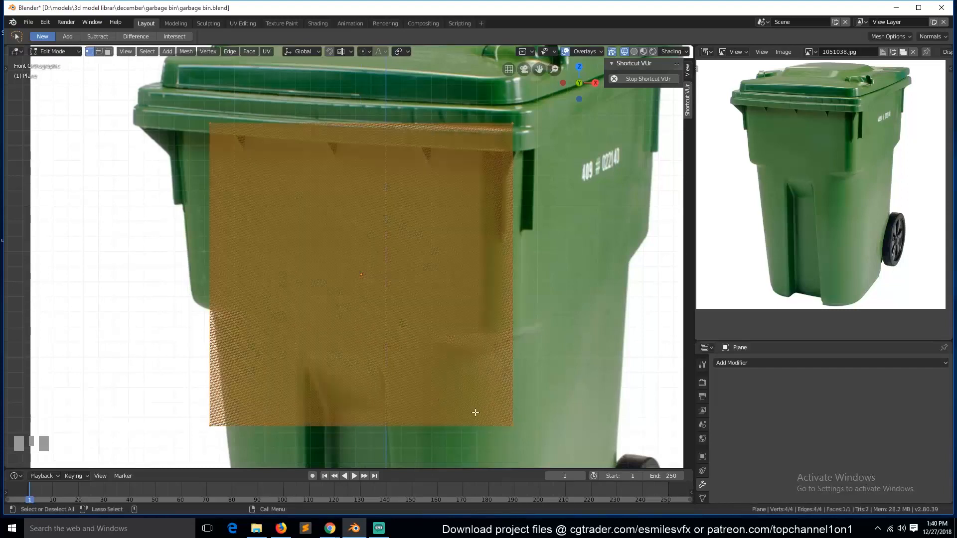
- Move the plane's bottom edge up along Z to the lower end of the bin's wide upper section
left_click(224, 426, "shift")
key("g")
key("z")
left_click(297, 328)
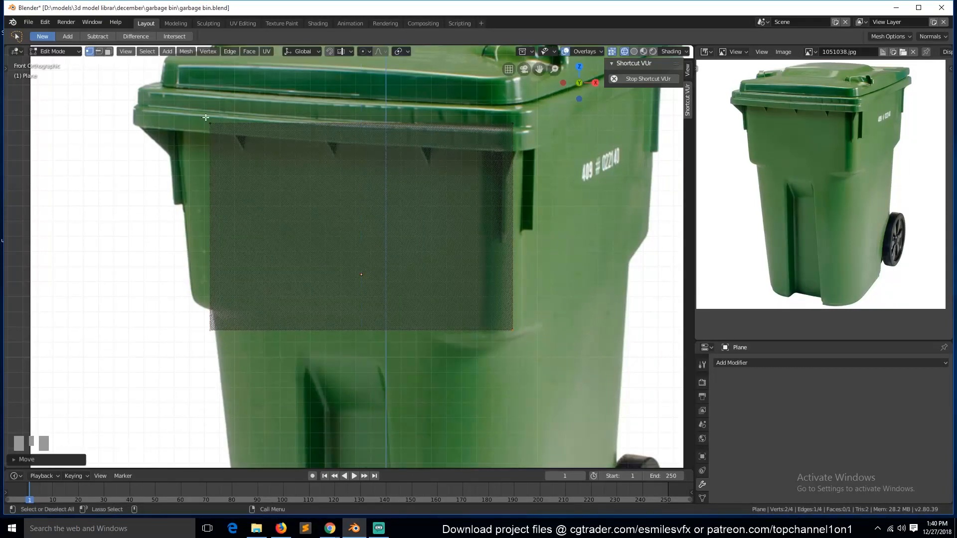
- Scale the whole plane along X until it spans the width of the bin's upper front face
key("a")
key("s")
key("x")
left_click(545, 240)
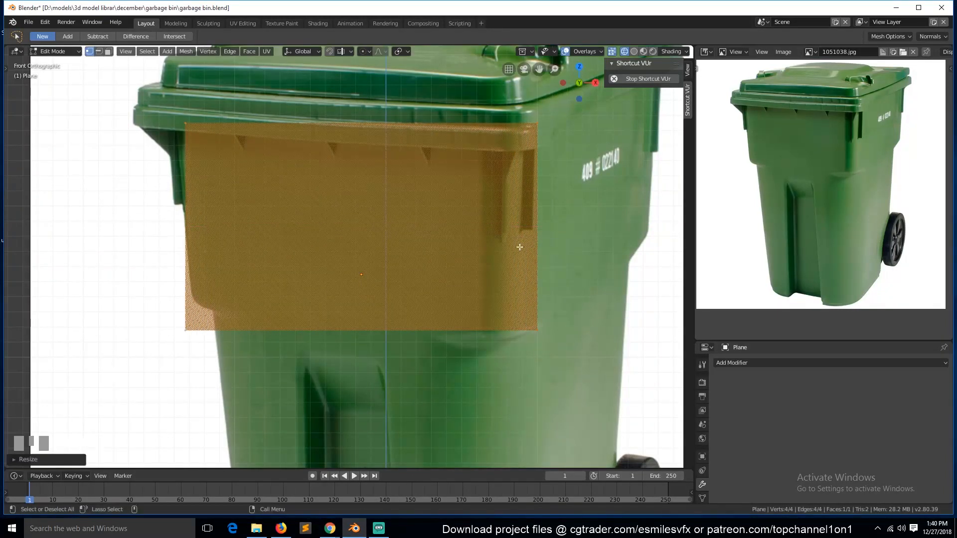
- Add a centred vertical loop cut to the plane and delete the vertices of its left half
key("ctrl+r")
left_click(340, 130)
right_click(337, 131)
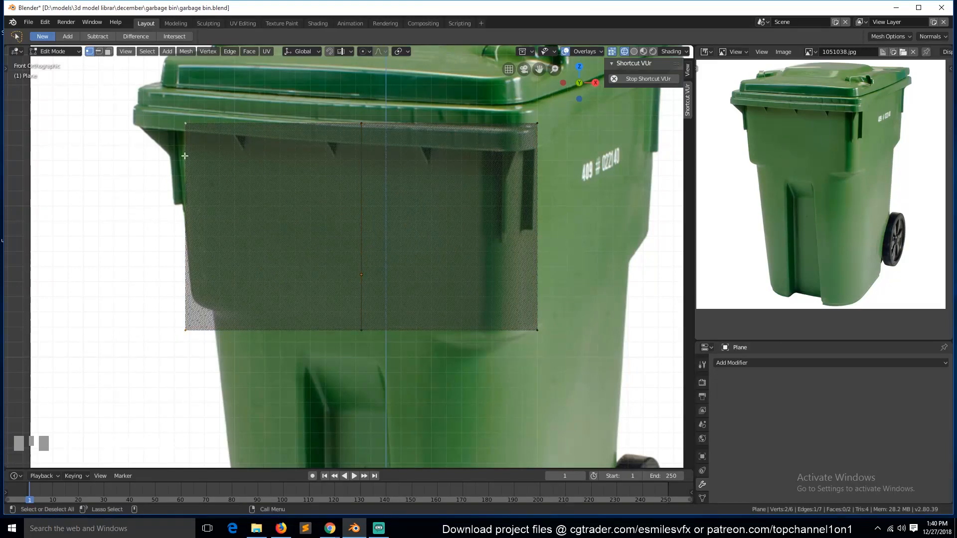
key("x")
left_click(259, 242)
- Add a Mirror modifier to the remaining half of the plane
key("Tab")
left_click(768, 361)
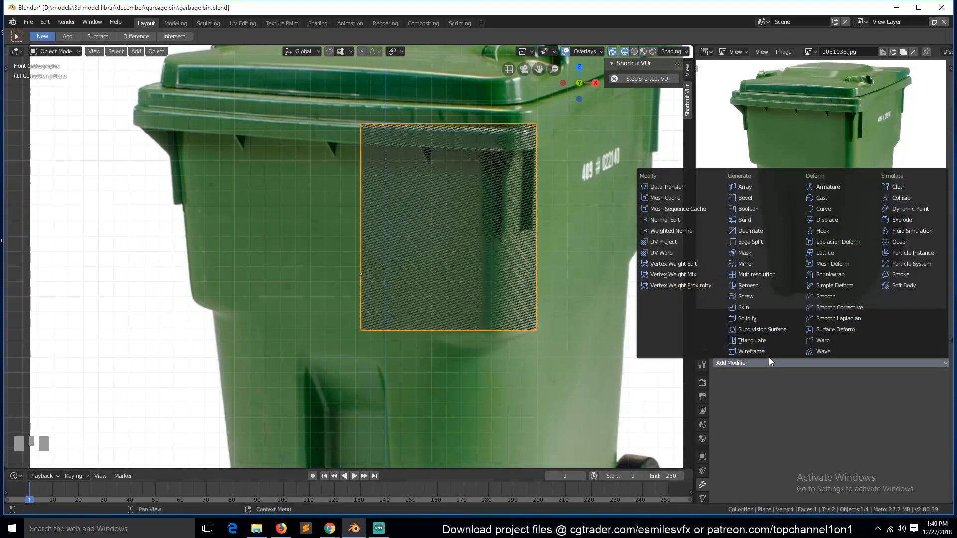
left_click(765, 266)
- Add a vertical loop cut to the half plane, slid toward its outer edge just inside the bin's corner
key("Tab")
key("ctrl+r")
left_click(459, 321)
left_click(468, 320)
- Extrude the inner bottom edge, from the mirror line to the new loop, down to the base of the bin
left_click(370, 332, "shift")
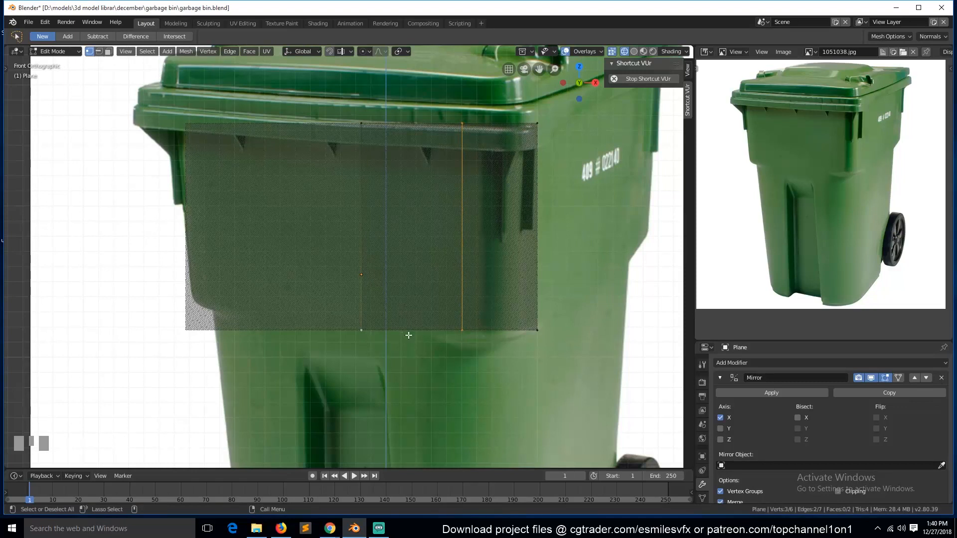
scroll(408, 336, "down", 4)
key("e")
left_click(416, 391)
scroll(423, 383, "up", 3)
scroll(432, 368, "down", 1)
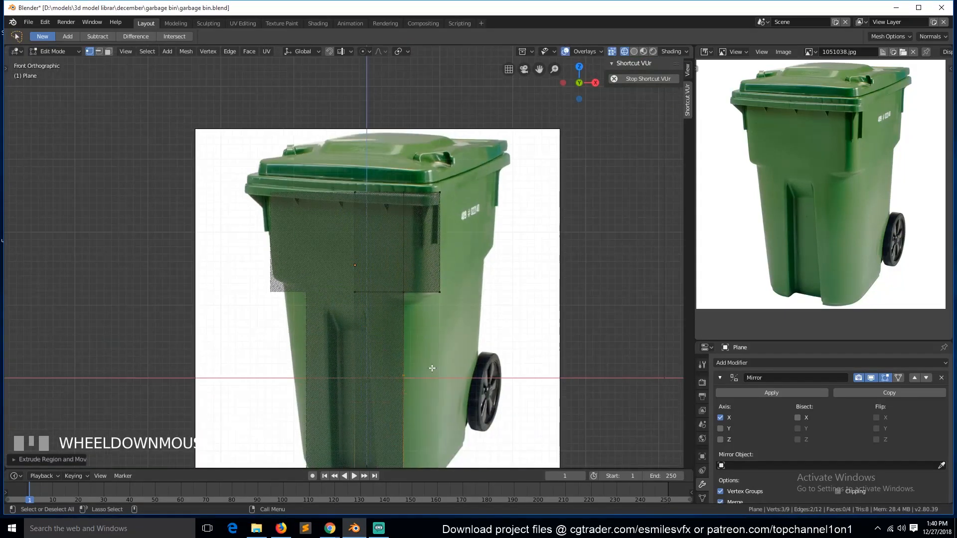
- Add a centred vertical loop cut through the inner column of the upper face and the lower strip
key("ctrl+r")
left_click(379, 288)
right_click(379, 287)
right_click(378, 287)
key("Escape")
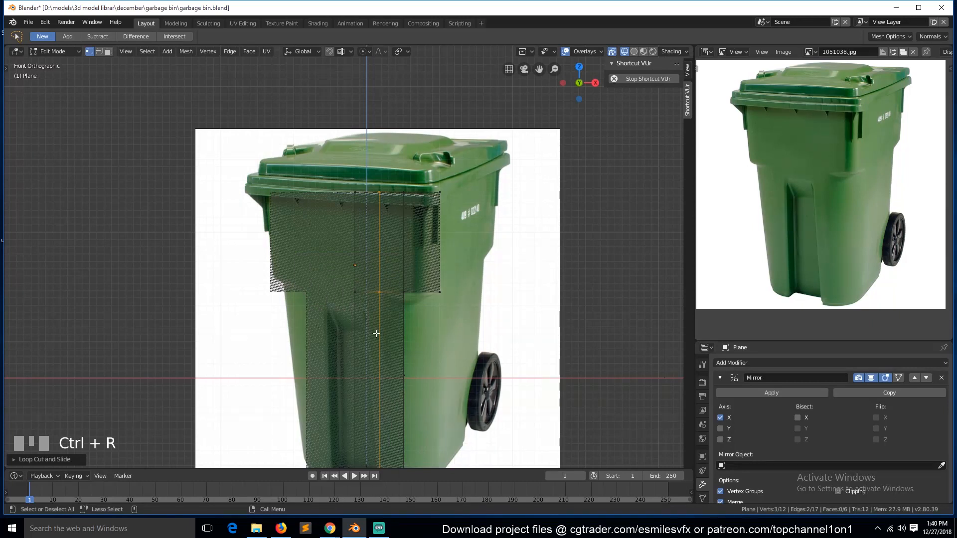
- Move the new loop's bottom vertex inward to taper the lower strip, and delete the strip's outer column
left_click(393, 372)
scroll(386, 389, "down", 2)
key("g")
left_click(384, 406)
key("x")
left_click(389, 384)
left_click(391, 340)
key("x")
left_click(392, 338)
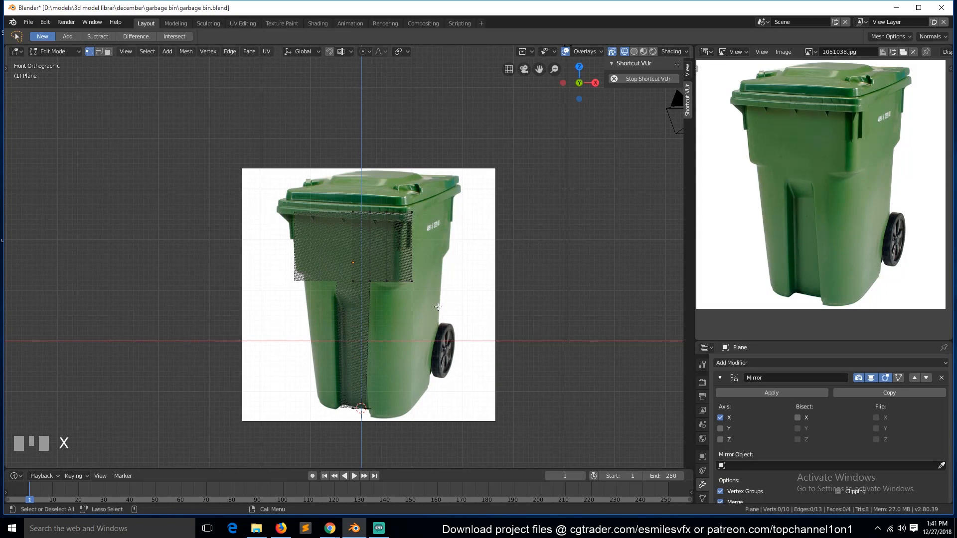
- Move all of the plane's geometry about 0.9 m along negative Y in top view, and return to Object Mode
scroll(418, 329, "up", 2)
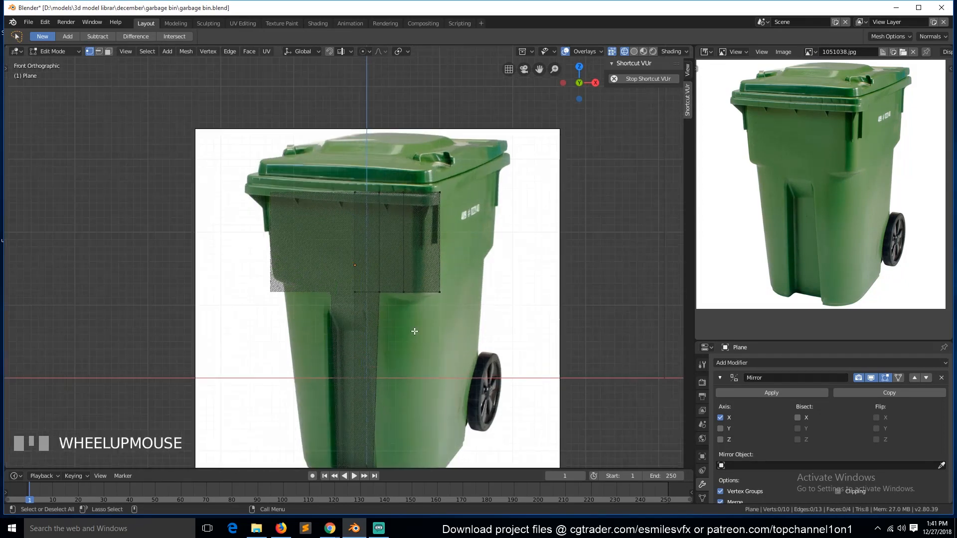
scroll(422, 321, "down", 1)
scroll(402, 264, "up", 1)
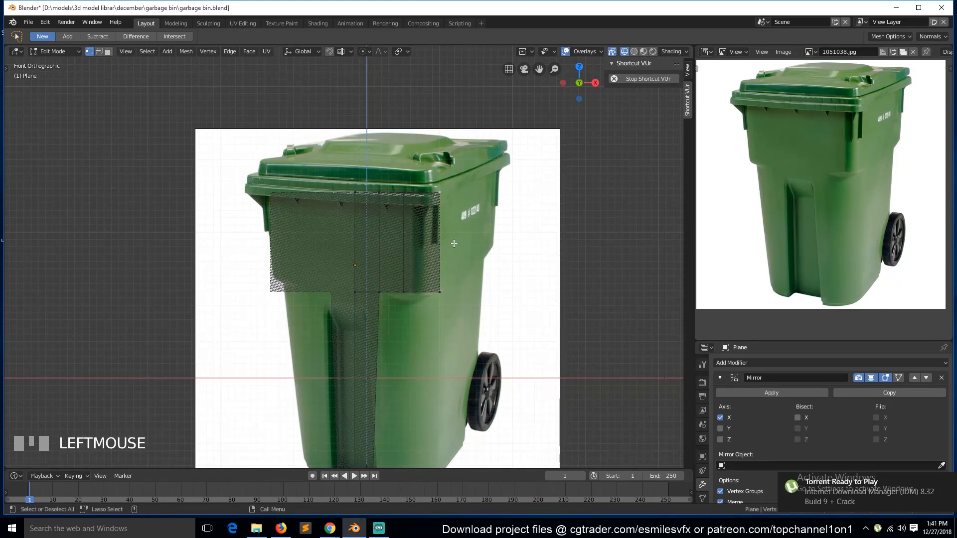
key("KP_7")
key("a")
key("g")
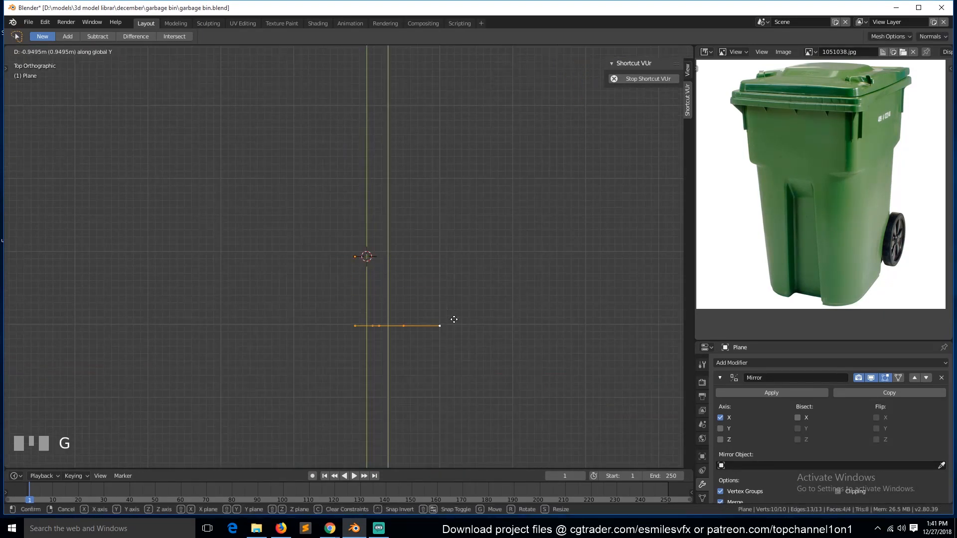
left_click(454, 319)
key("Tab")
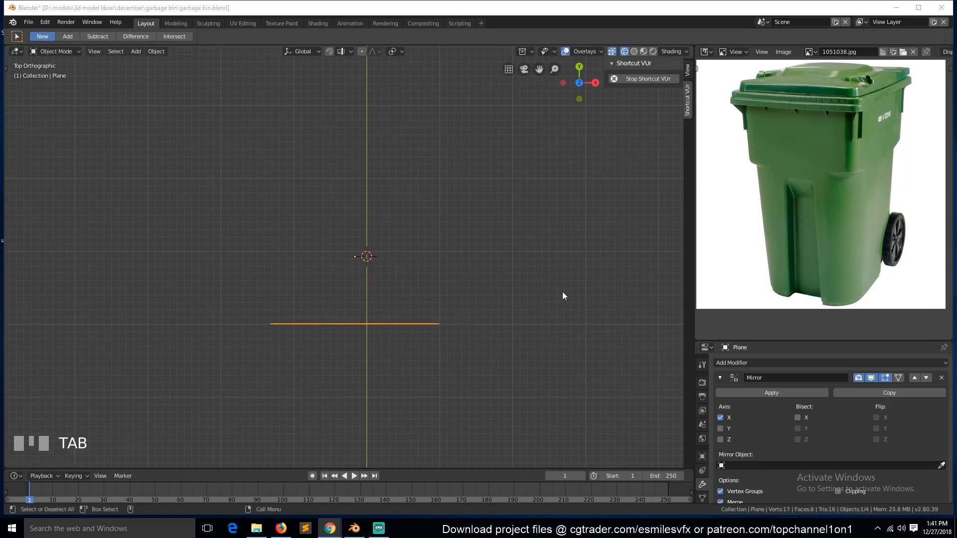
- Snap the 3D cursor to the origin of the bin panel
left_click(435, 313)
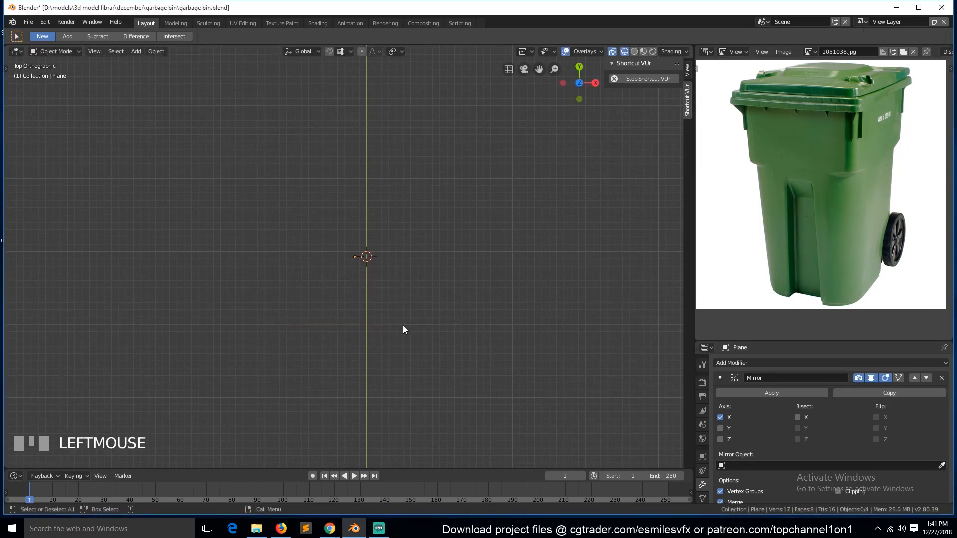
key("grave")
left_click(325, 267)
key("KP_7")
key("shift+a")
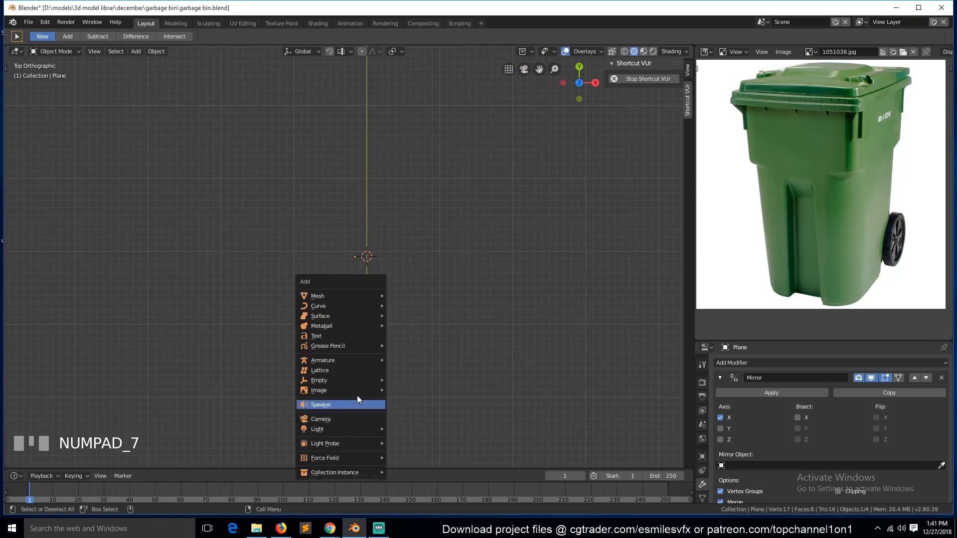
key("shift+s")
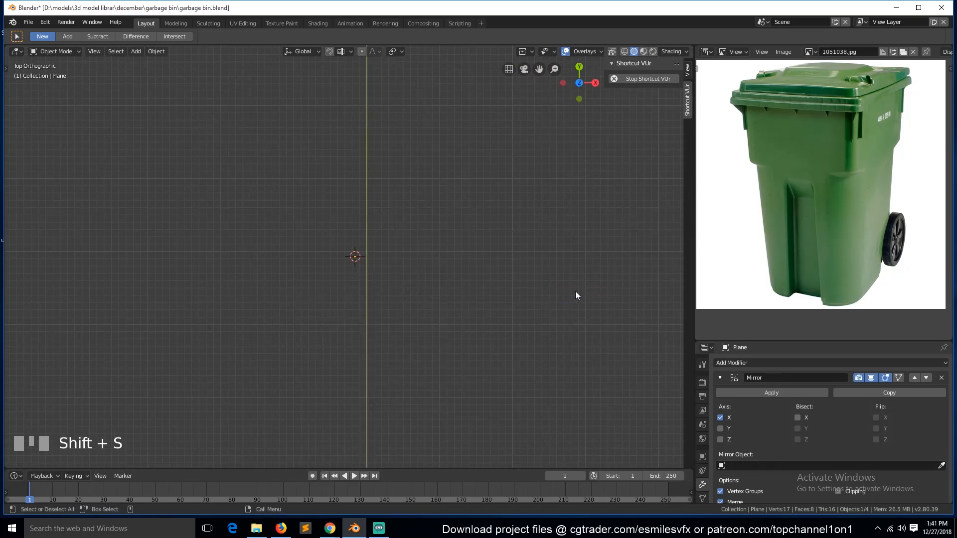
- Add a plain axes empty at the 3D cursor
key("shift+a")
mouse_move(456, 372)
left_click(515, 374)
- Set the new empty as the panel's mirror object and enable mirroring on the Y axis as well
key("grave")
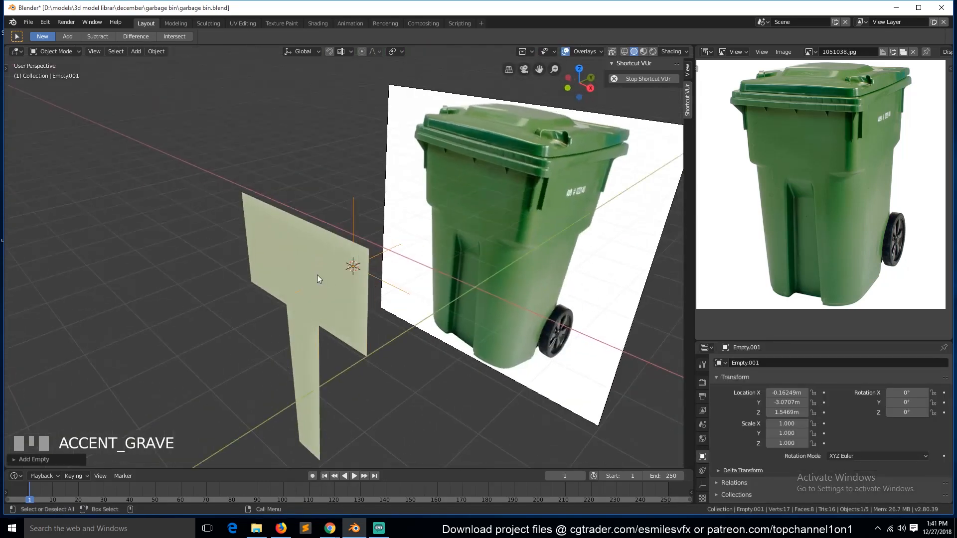
left_click(319, 276)
left_click(942, 465)
left_click(353, 204)
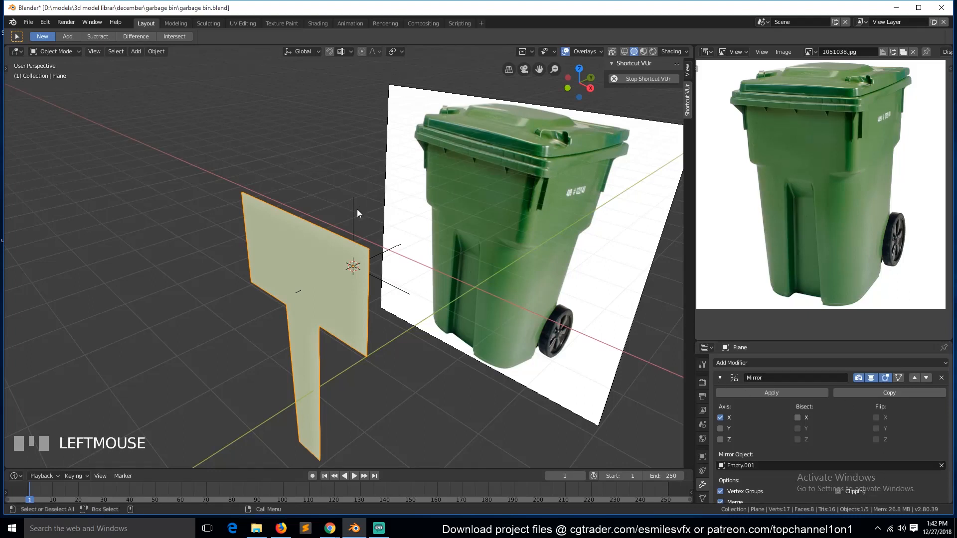
scroll(747, 419, "down", 2)
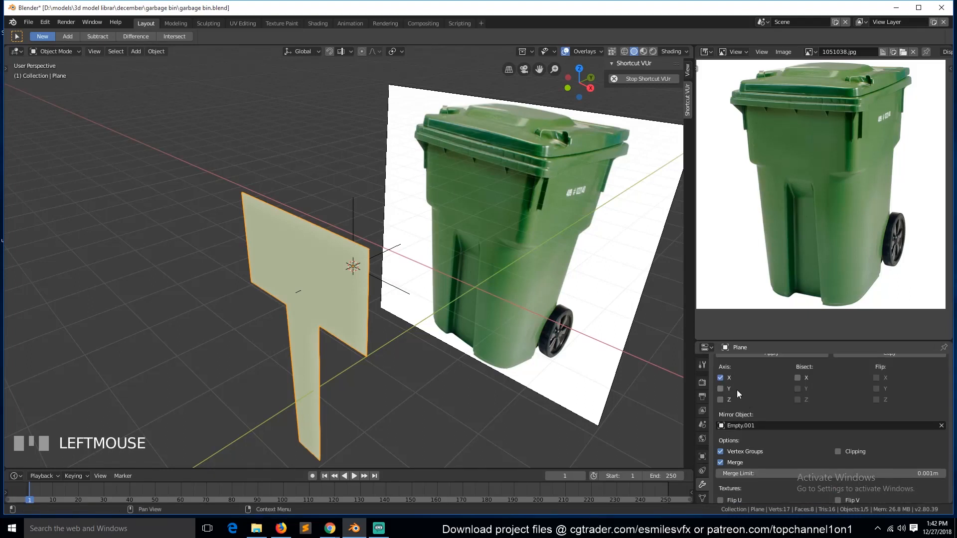
left_click(736, 392)
key("KP_7")
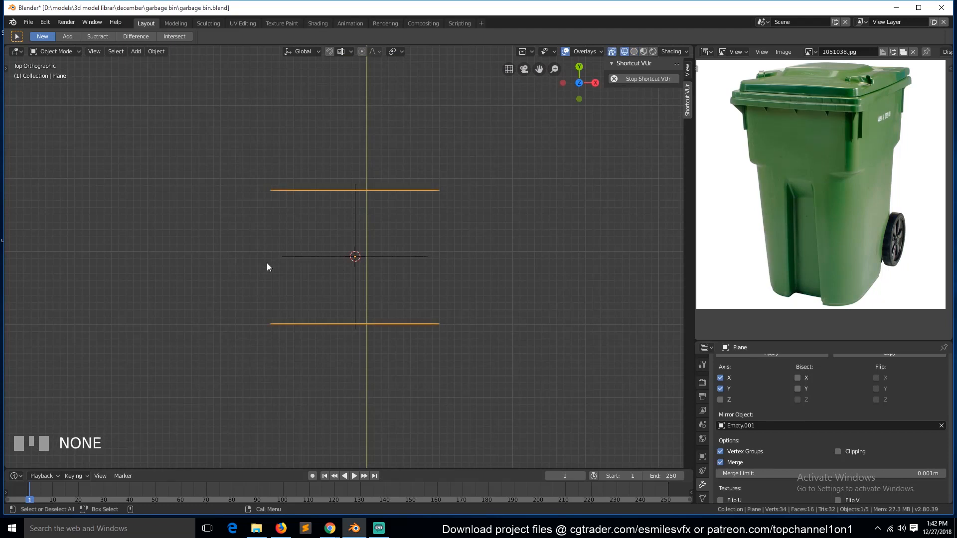
- Rotate the mirror empty by 45° about the vertical axis in top view
left_click(355, 254)
key("r")
right_click(483, 299)
middle_click_drag(483, 299, 351, 170)
key("grave")
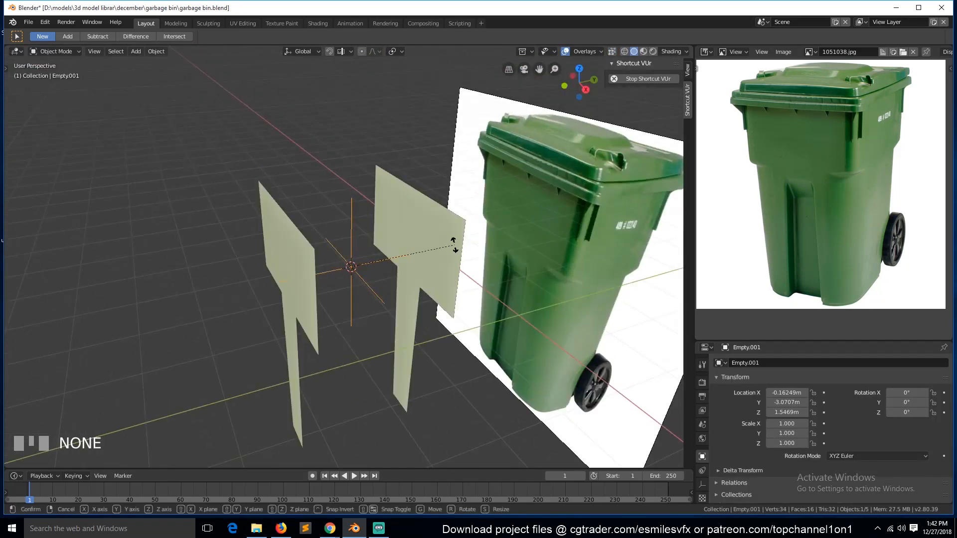
key("r")
key("z")
right_click(397, 286)
key("KP_7")
type("r45")
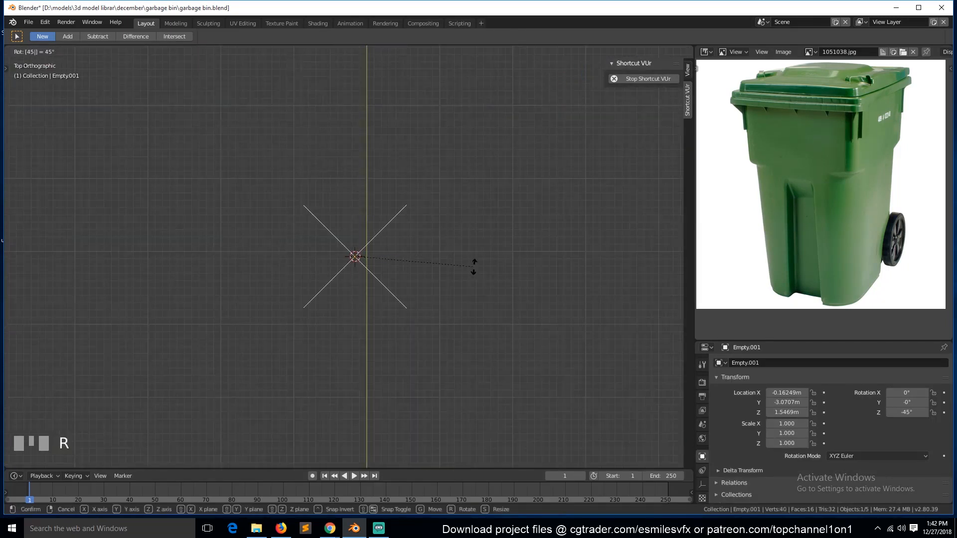
key("Return")
key("grave")
key("KP_7")
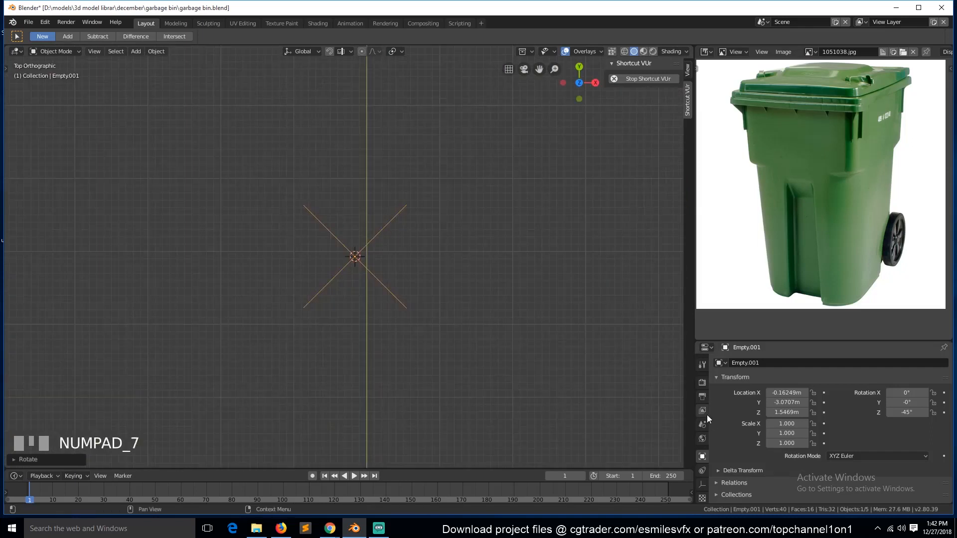
- Turn off Y-axis mirroring in the panel's Mirror modifier, leaving only X
left_click(702, 471)
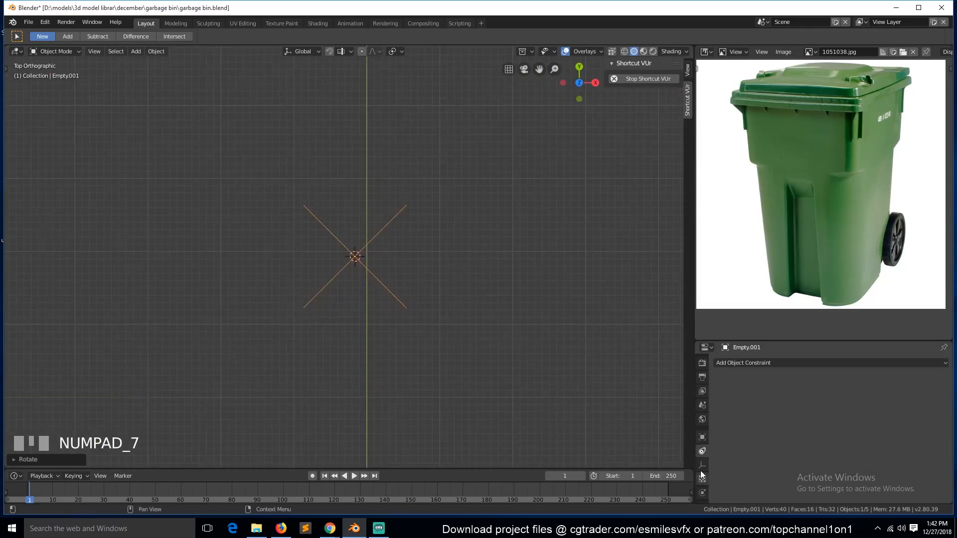
key("grave")
left_click(341, 239)
left_click(702, 484)
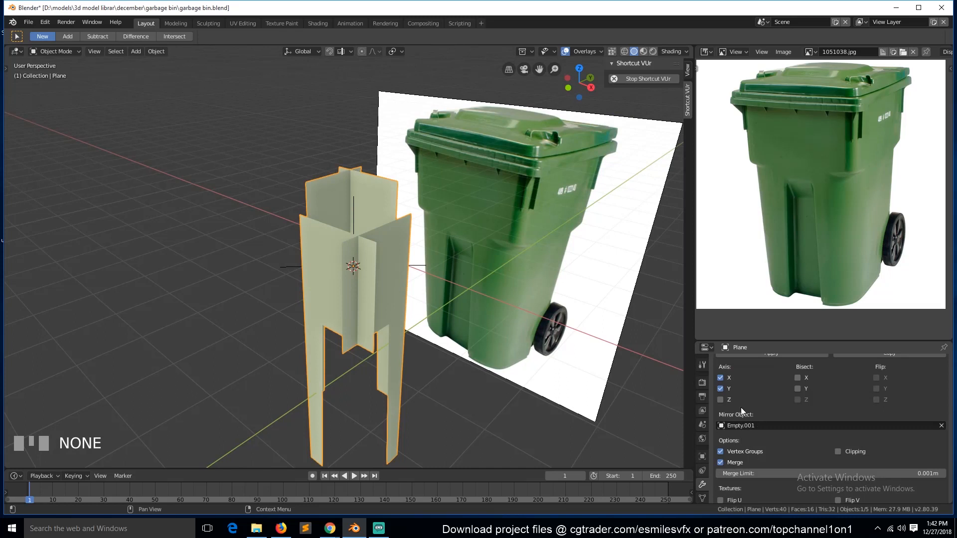
left_click(719, 388)
key("grave")
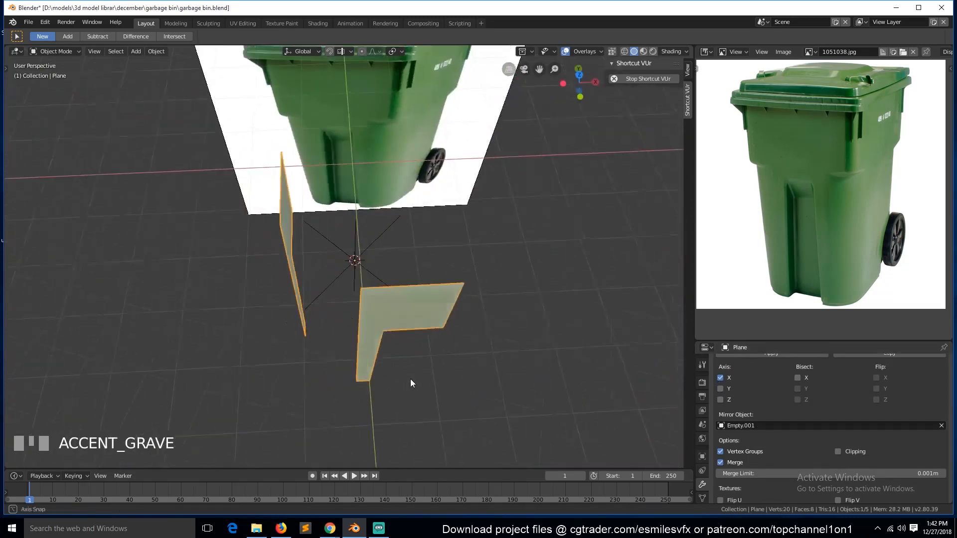
key("KP_7")
key("KP_1")
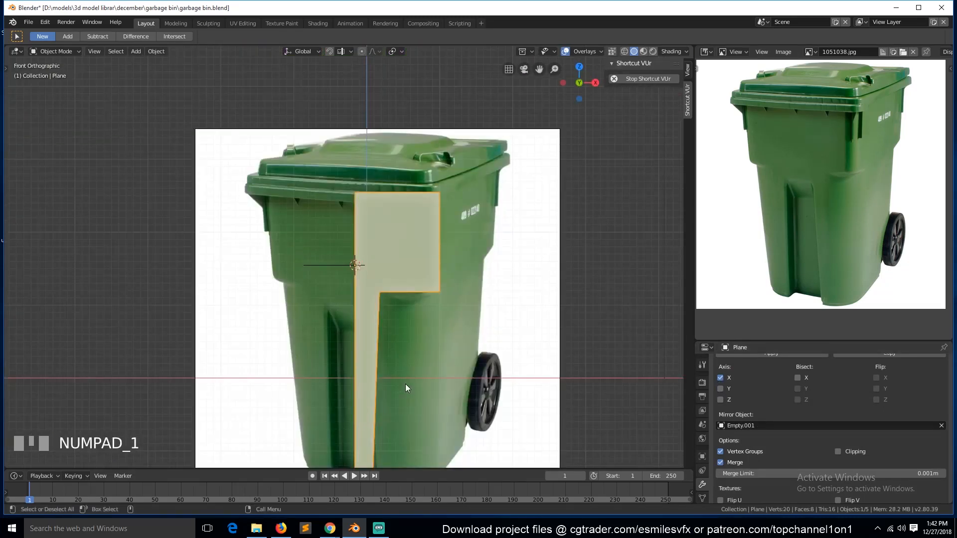
- Move the mirror empty along X to about 1.92 m, bringing the two mirrored panels toward a shared corner
key("KP_7")
left_click(342, 240)
key("grave")
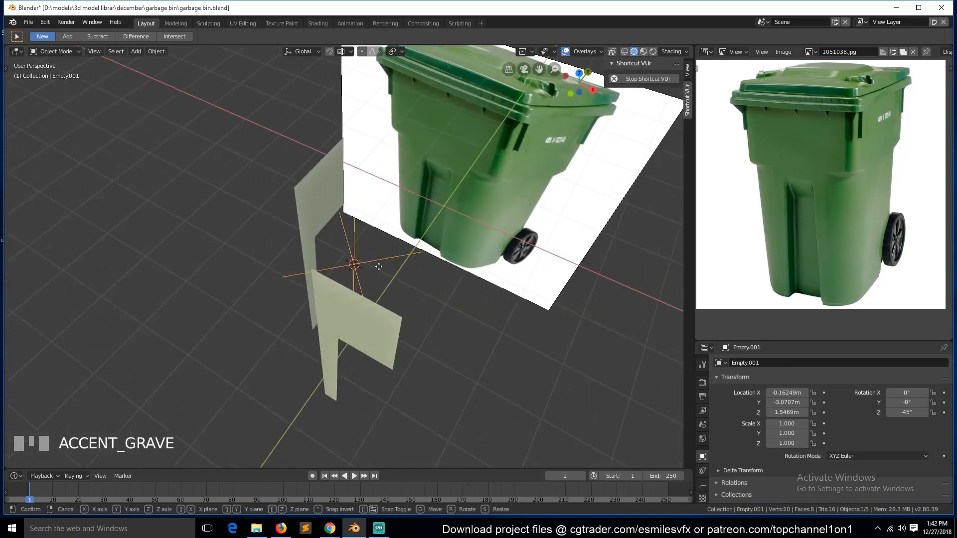
key("x")
left_click(518, 339)
key("grave")
key("g")
key("y")
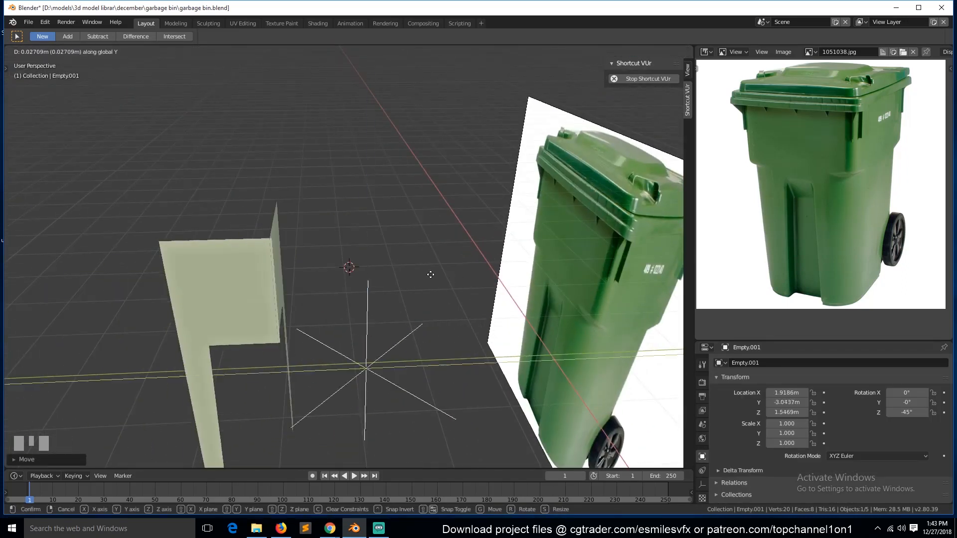
key("x")
right_click(447, 246)
key("KP_7")
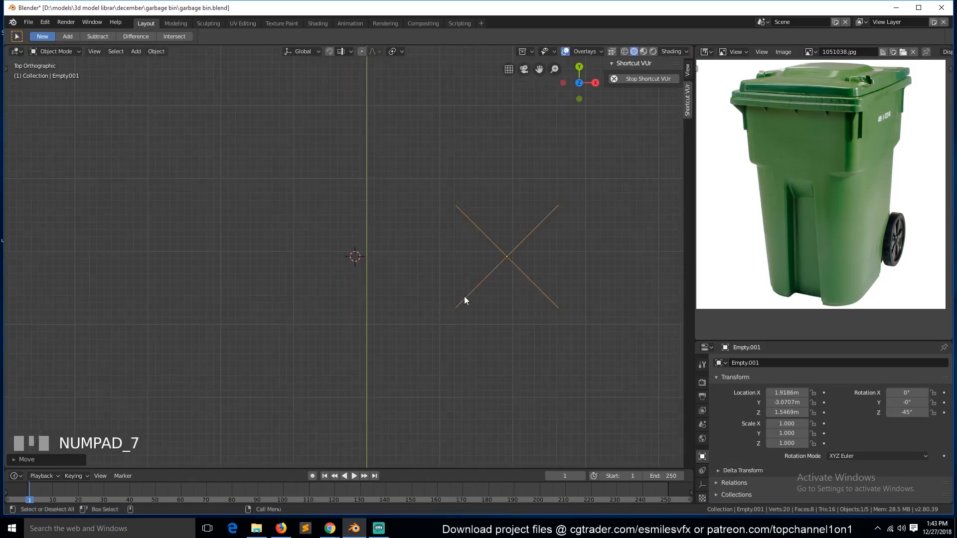
- Nudge the mirror empty along Y to about -3.065 m so the two panels meet at the corner
key("grave")
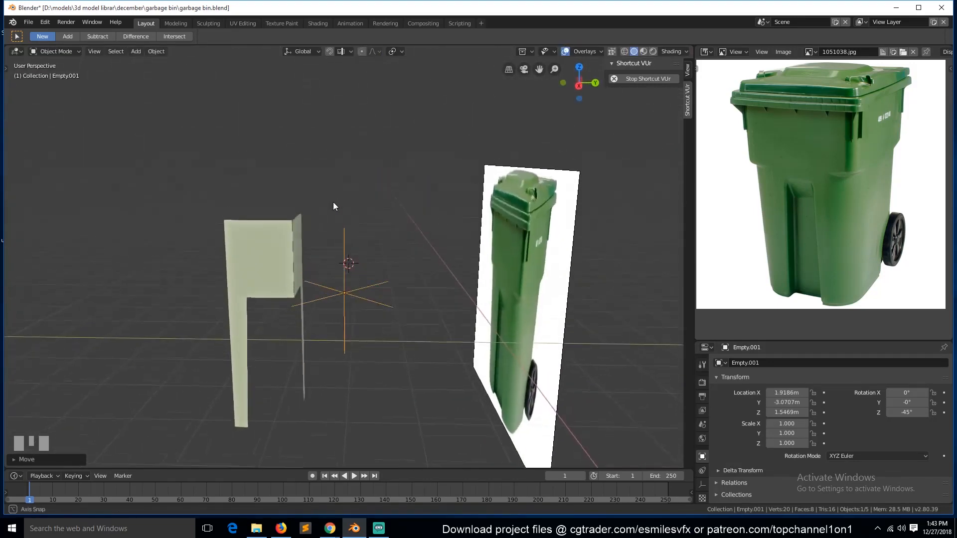
key("grave")
key("g")
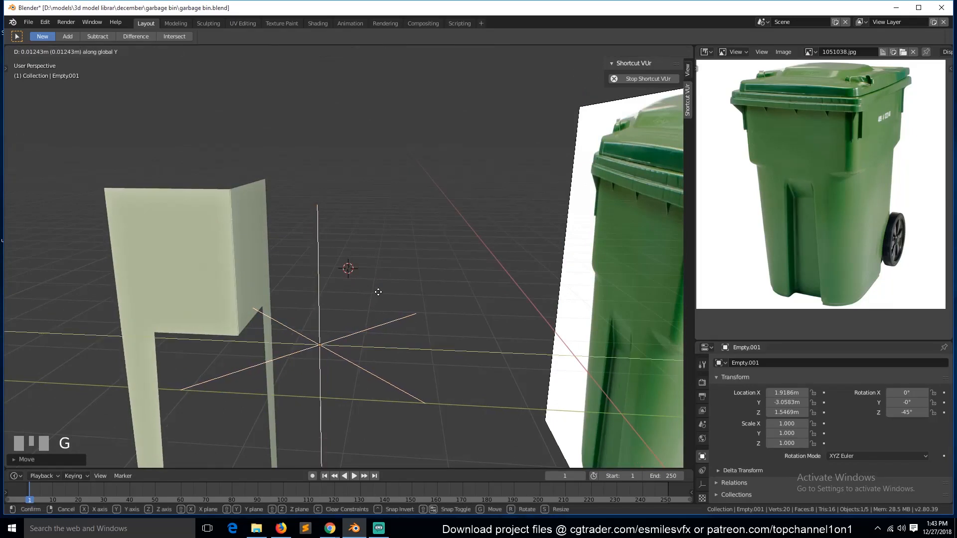
key("grave")
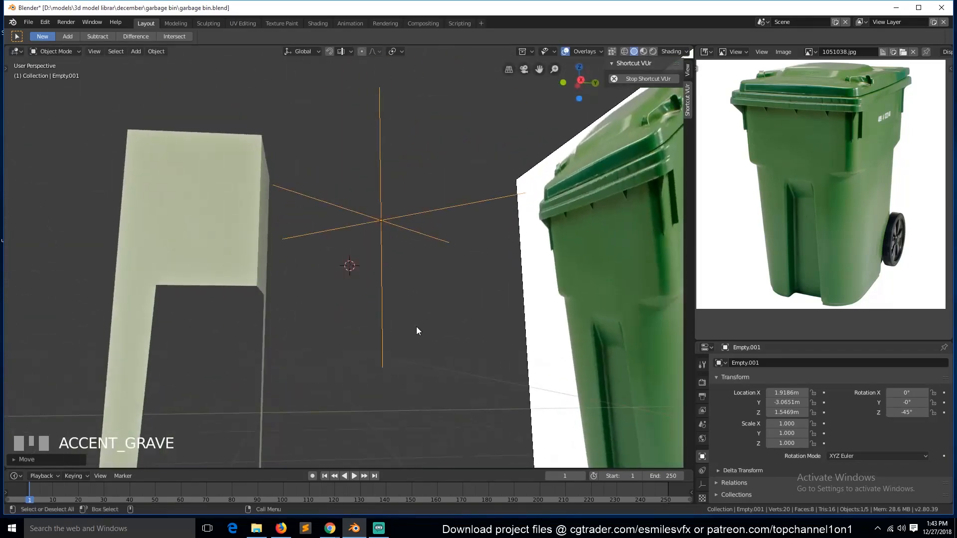
scroll(412, 348, "down", 1)
key("grave")
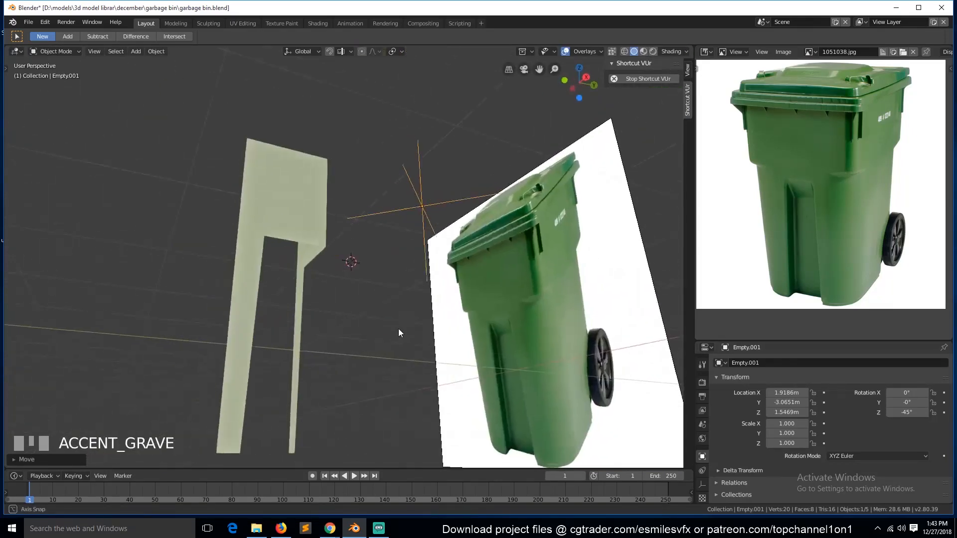
left_click(230, 255)
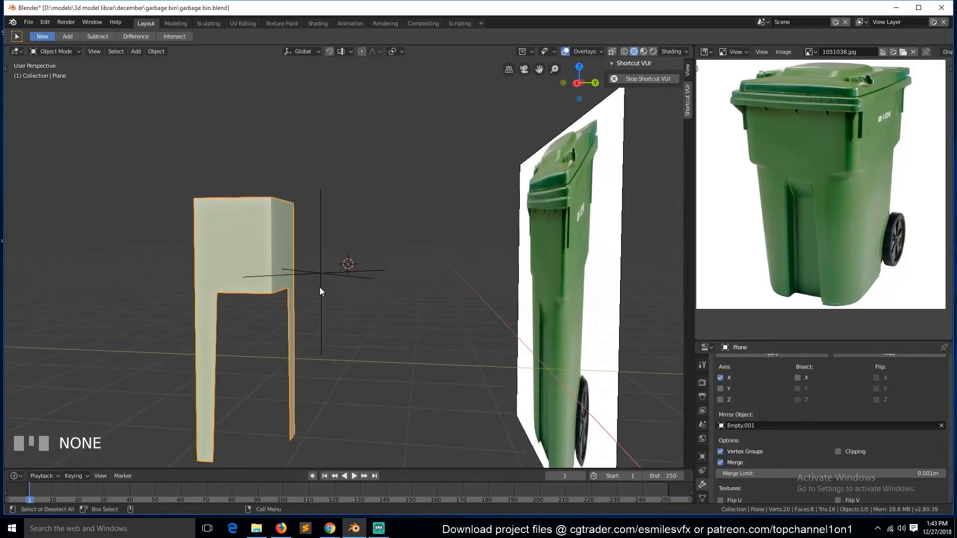
key("KP_7")
key("grave")
left_click(433, 315)
key("g")
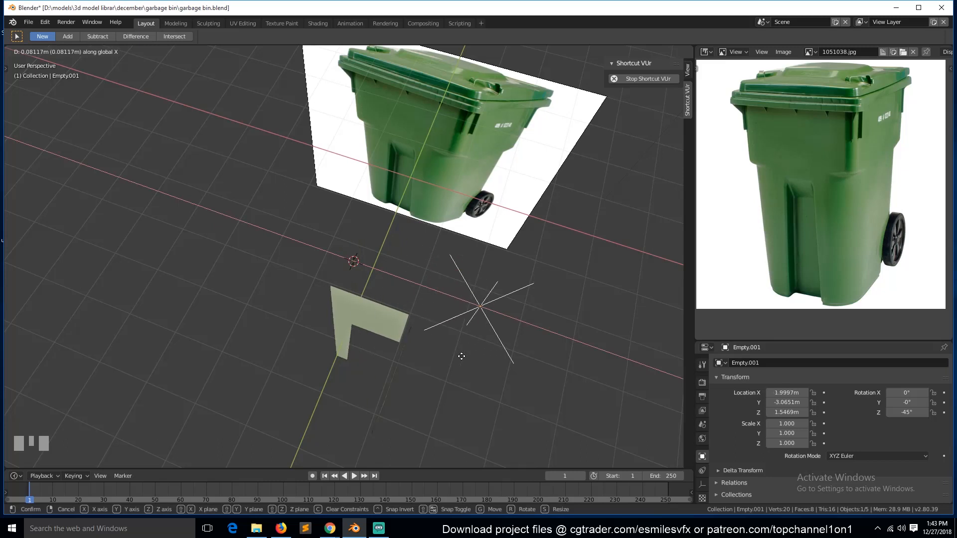
left_click(435, 356)
- Mirror the body panel object along the global Y axis
key("grave")
key("ctrl+m")
key("y")
left_click(377, 318)
left_click(292, 277)
key("ctrl+m")
key("x")
key("y")
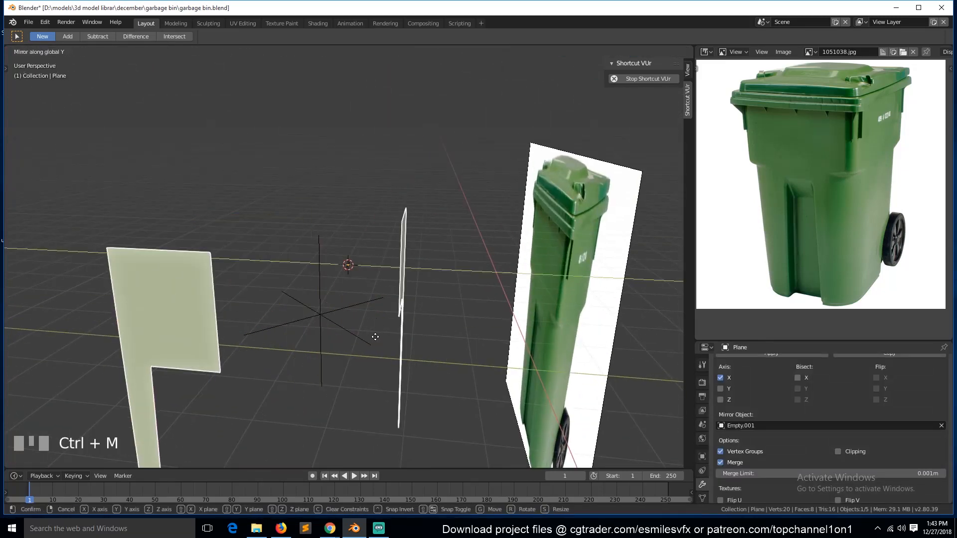
left_click(377, 335)
- Move the mirror empty along Y to about -1.234 m so the panel and its mirrored copy meet at the corner
left_click(325, 321)
key("g")
key("y")
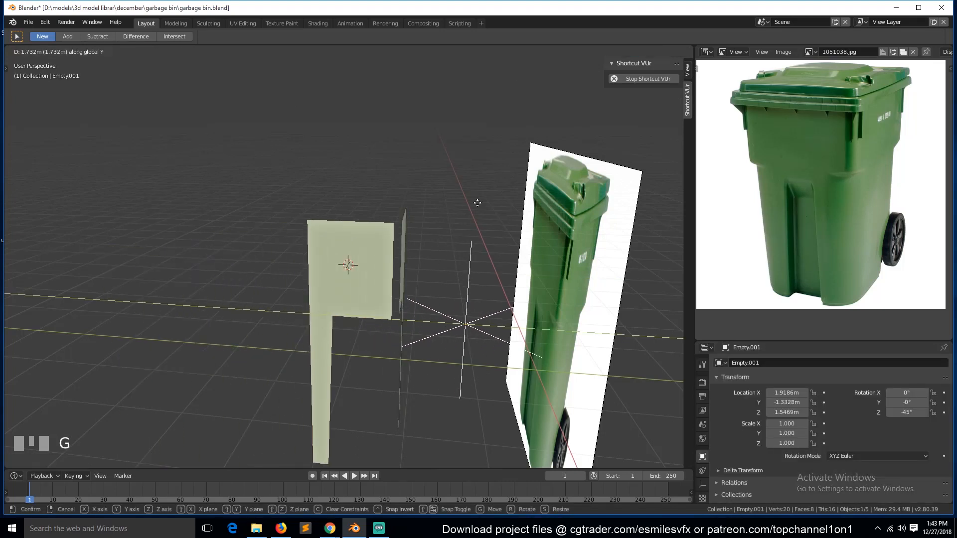
left_click(483, 196)
key("KP_7")
key("KP_Decimal")
key("grave")
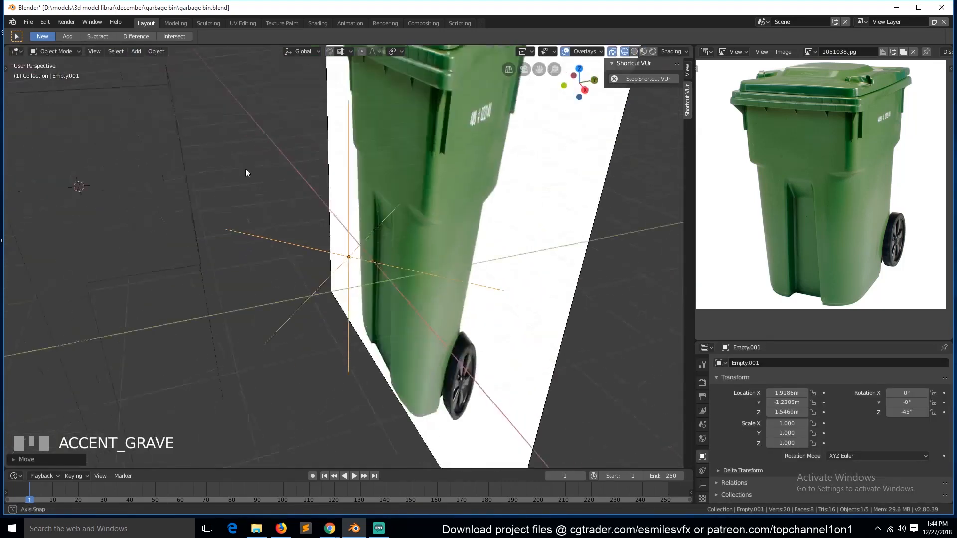
key("grave")
key("g")
key("y")
left_click(376, 280)
key("grave")
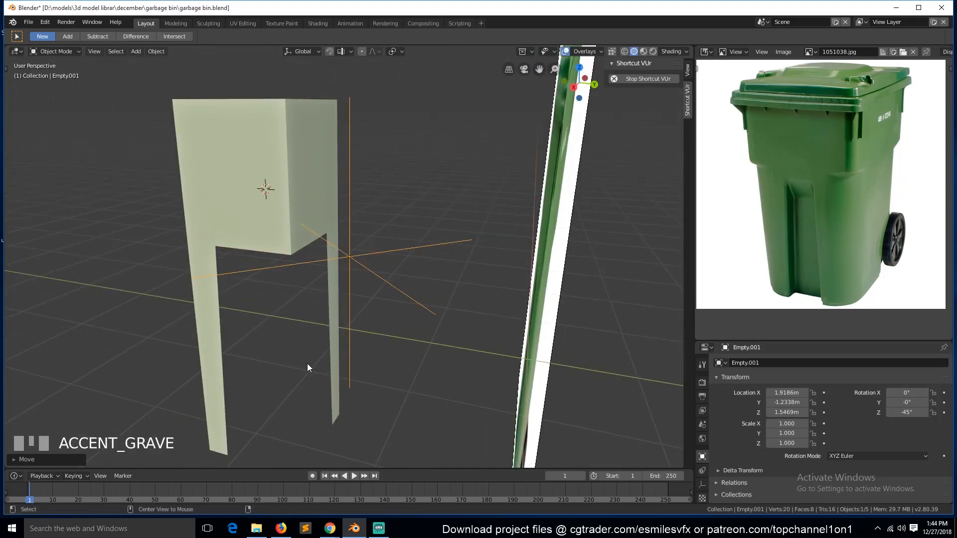
- Extrude the panel's lower edge beside the corner downward in front view, forming the corner strip to the foot of the body
key("alt+a")
left_click(255, 230)
key("Tab")
key("grave")
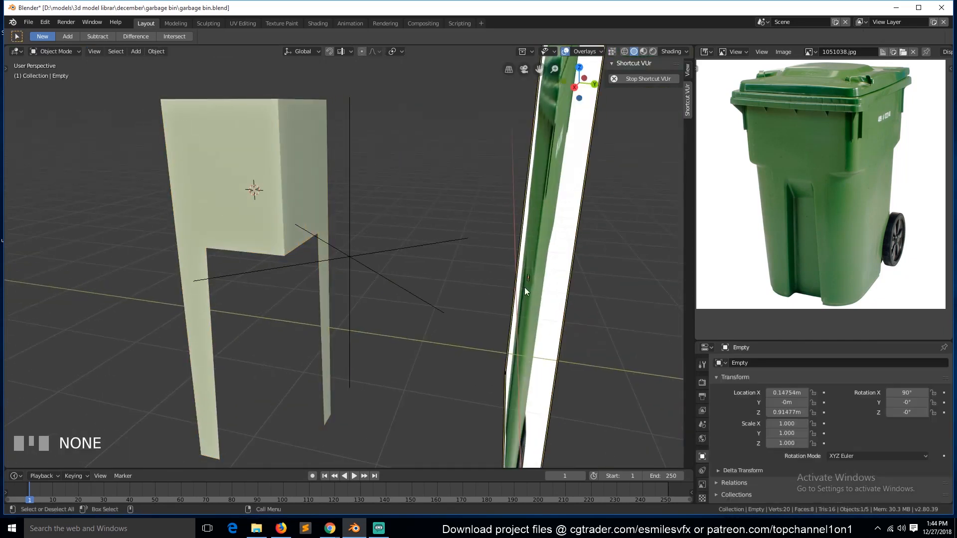
key("grave")
scroll(505, 309, "down", 2)
key("alt+a")
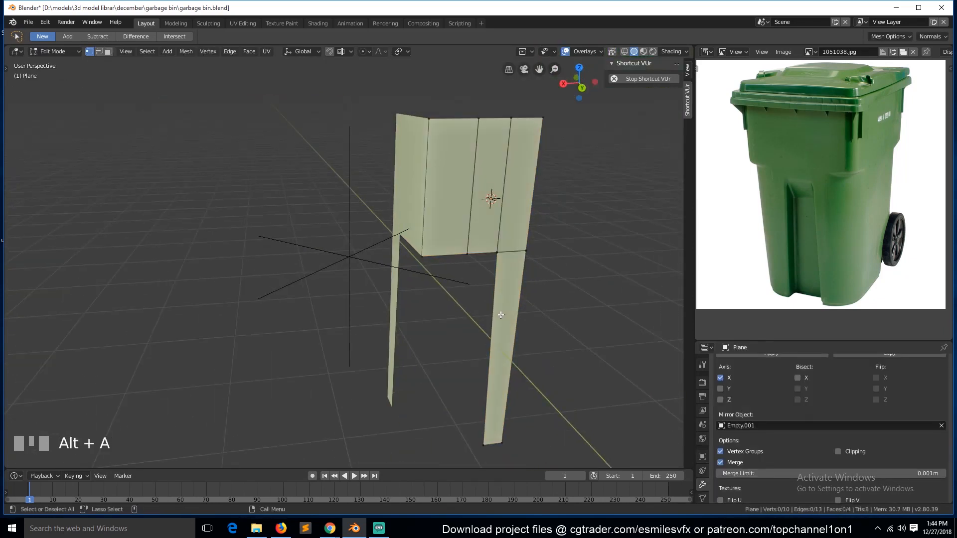
scroll(501, 314, "down", 3)
left_click(448, 277, "shift")
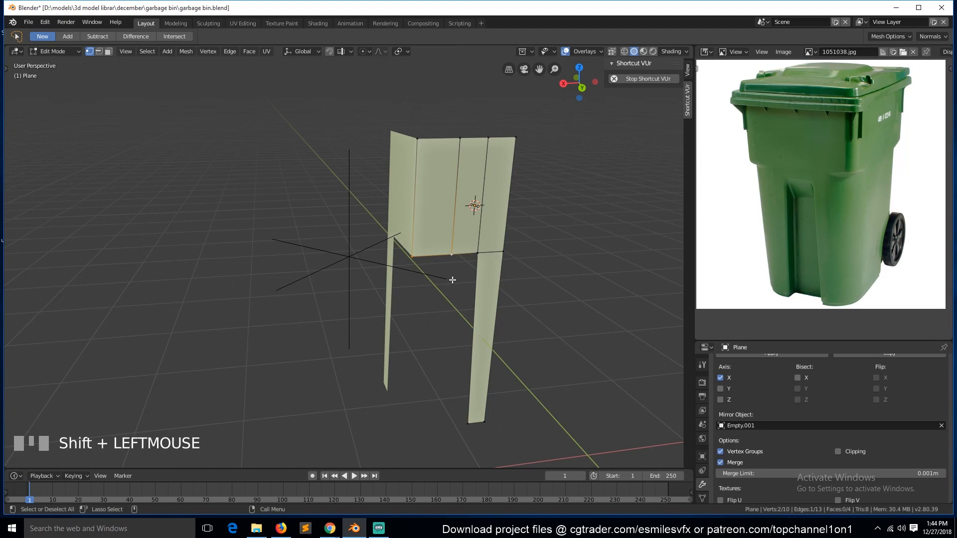
key("KP_1")
scroll(363, 331, "down", 1)
scroll(358, 318, "up", 2)
key("e")
left_click(296, 449)
- Flatten the panel's bottom vertices to one height by scaling Z to 0, and lower them slightly along Z
key("b")
left_click_drag(356, 447, 201, 399)
key("s")
key("z")
key("0")
left_click(354, 381)
key("g")
key("z")
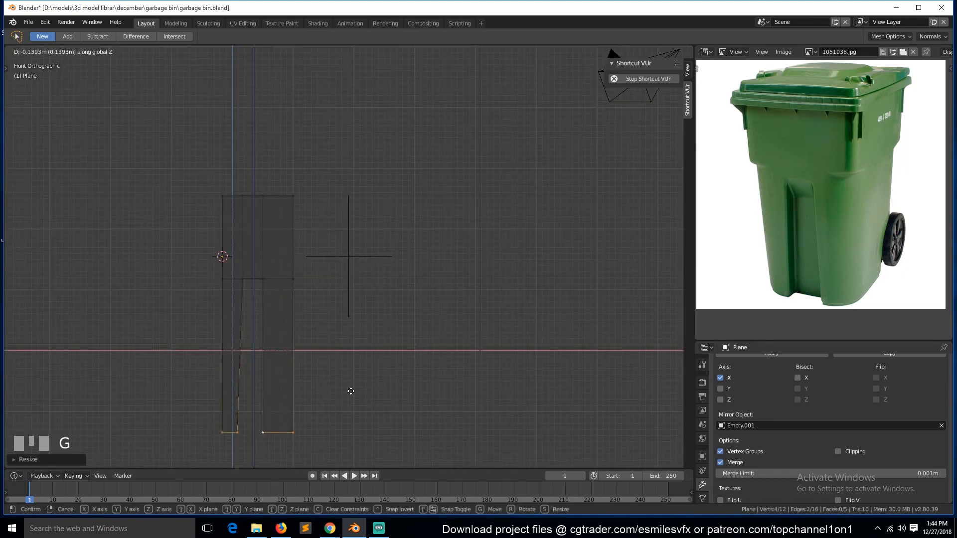
left_click(352, 394)
- Fill the open gap between the corner strip and the side leg with a face
key("Tab")
key("z")
middle_click_drag(430, 396, 397, 372)
key("Tab")
scroll(414, 376, "up", 3)
key("3")
left_click(429, 382)
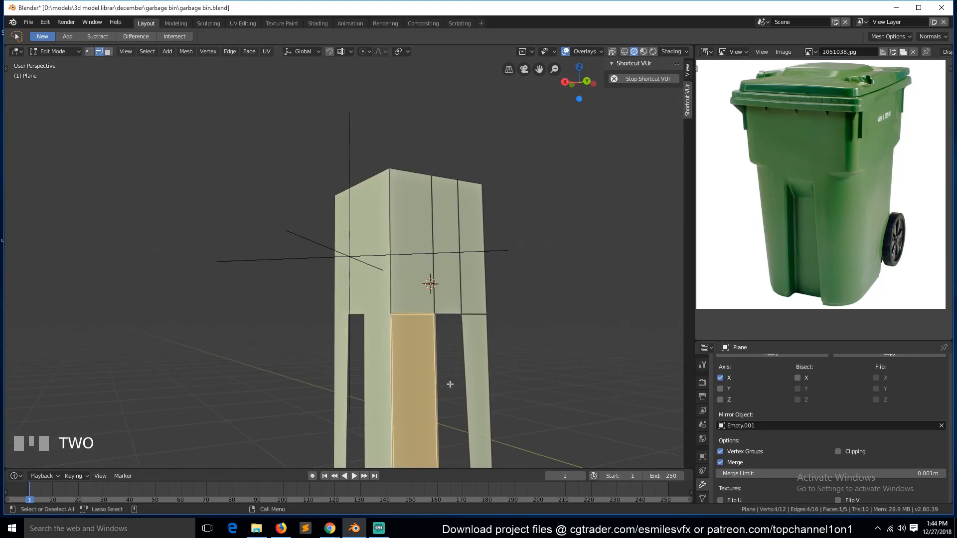
left_click(455, 382)
key("f")
key("Tab")
- Duplicate the panel's Mirror modifier and clear the copy's mirror object, keeping the X axis
scroll(460, 306, "down", 1)
key("grave")
middle_click_drag(461, 307, 401, 379)
scroll(736, 413, "up", 2)
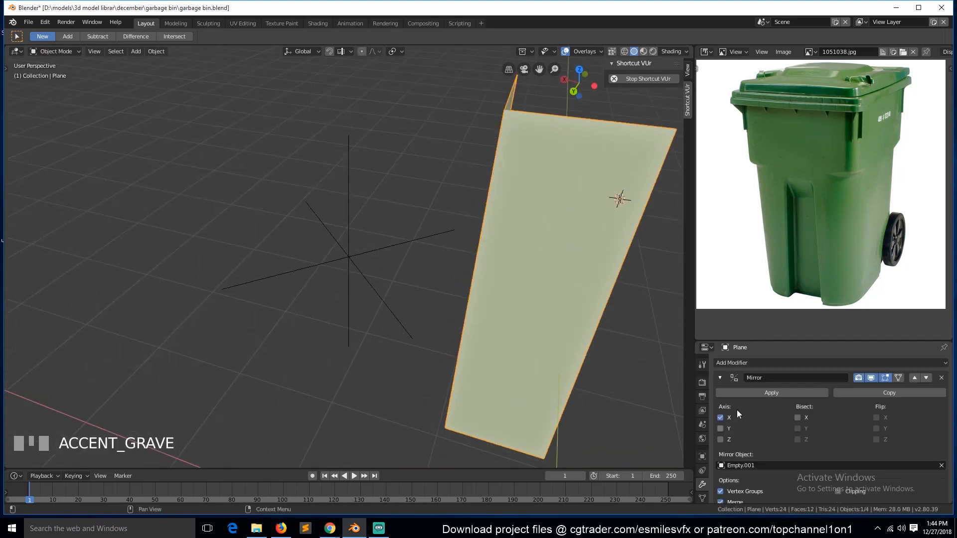
left_click(837, 392)
left_click(734, 380)
left_click(940, 482)
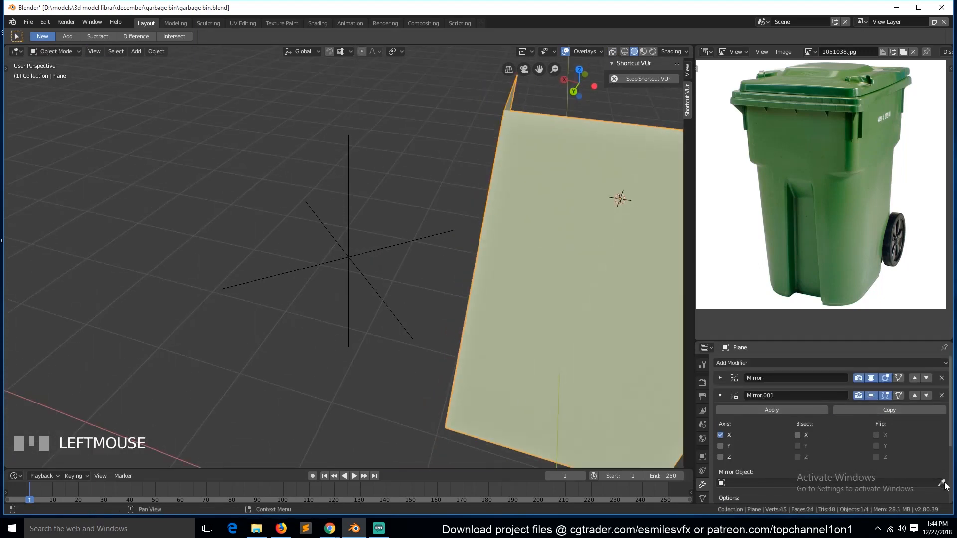
- Inspect the doubly mirrored bin body from several angles
scroll(395, 318, "down", 3)
key("Tab")
middle_click_drag(396, 318, 462, 372)
scroll(396, 331, "up", 2)
scroll(382, 342, "down", 2)
left_click(392, 323)
key("Tab")
key("Tab")
middle_click_drag(549, 387, 513, 359)
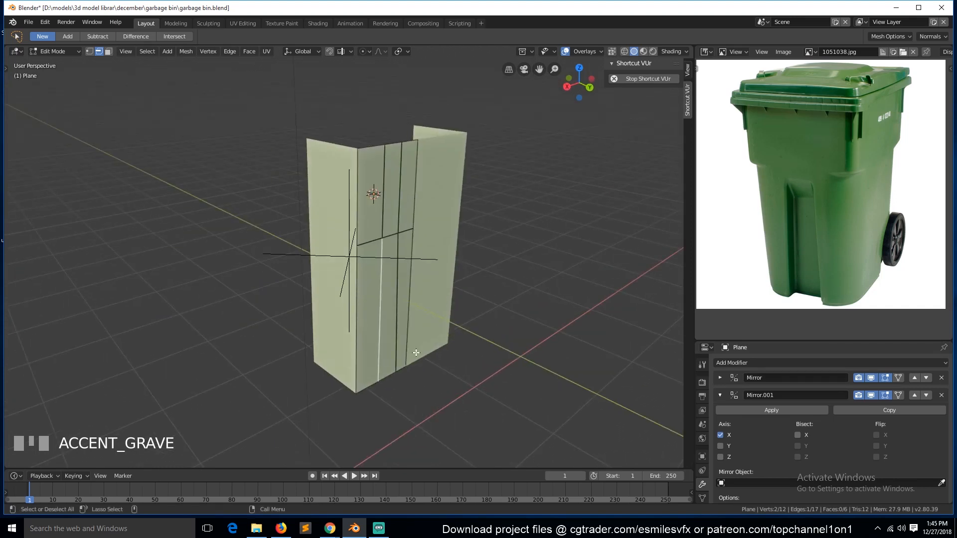
- Turn off the viewport display of the Mirror.001 modifier
left_click(869, 396)
key("Tab")
middle_click_drag(433, 319, 425, 313)
key("Tab")
- Slide the corner vertex of the horizontal edge line a short way up along the corner edge
scroll(425, 313, "up", 2)
key("alt+a")
left_click(434, 250)
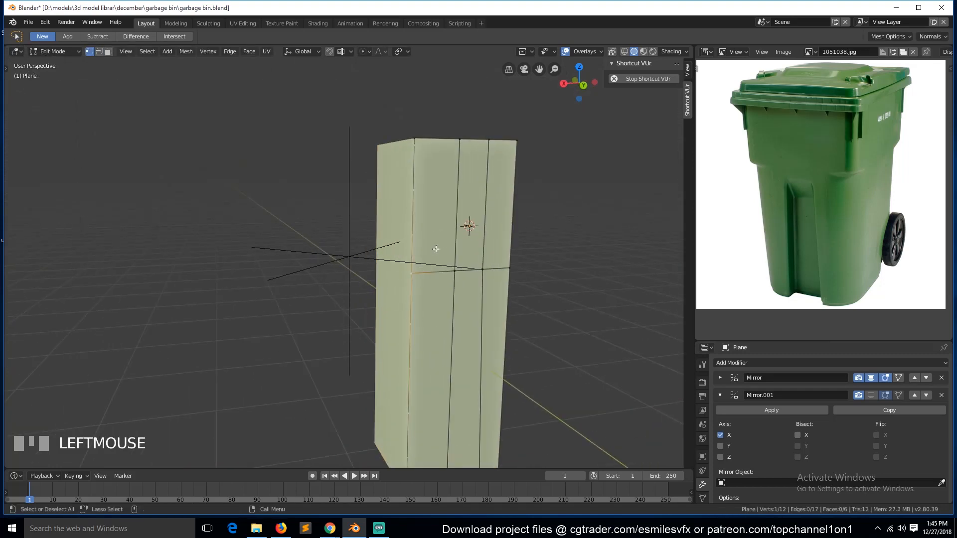
key("g")
key("g")
left_click(438, 227)
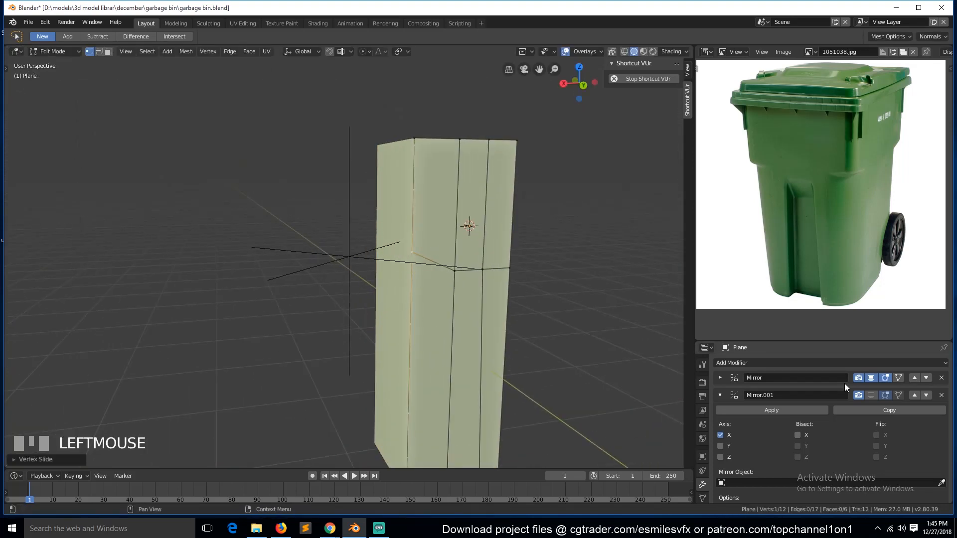
- Enable on-cage editing for the first Mirror modifier so its mirrored half shows the edit-mode geometry
left_click(901, 380)
scroll(474, 314, "up", 2)
key("grave")
middle_click_drag(474, 314, 434, 339)
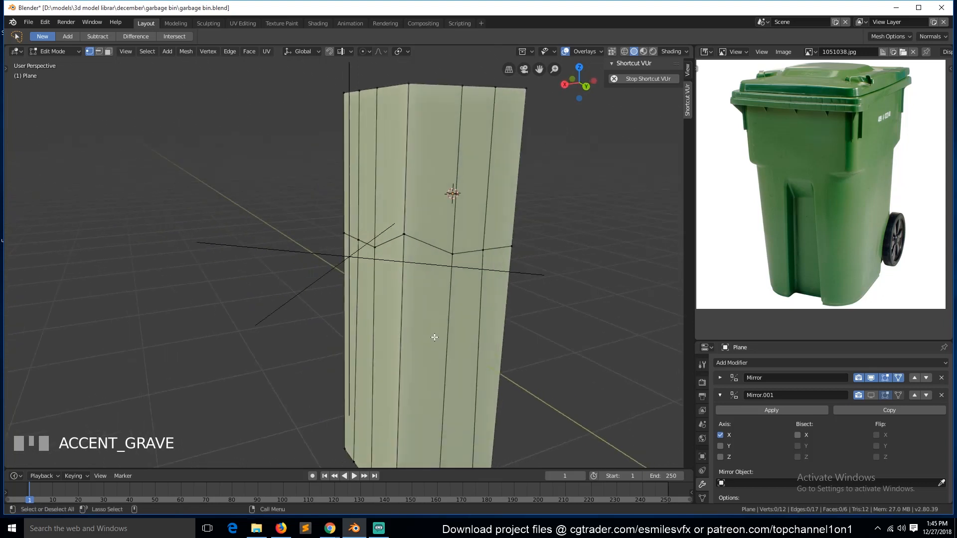
- Add a horizontal loop cut just below the existing edge line around the body
key("2")
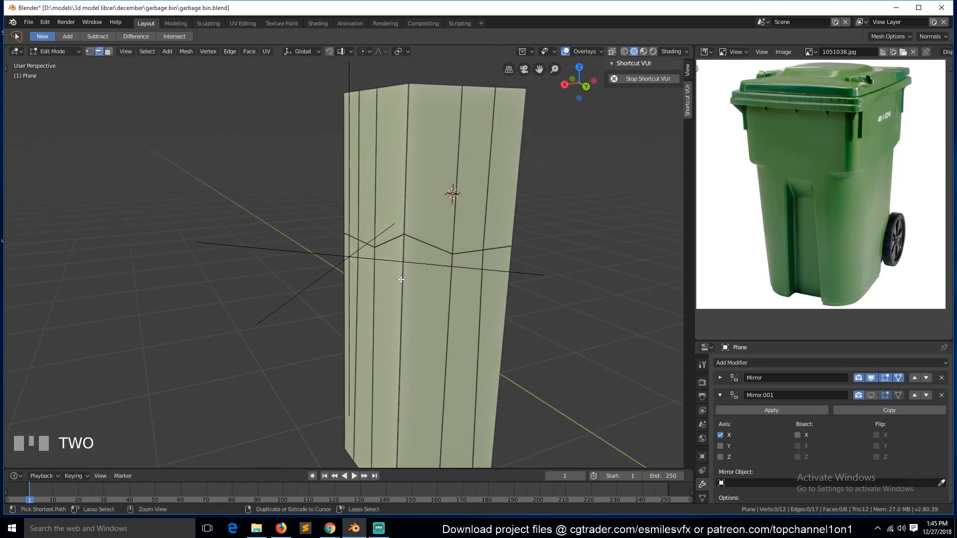
key("ctrl+r")
left_click(401, 280)
left_click(448, 161)
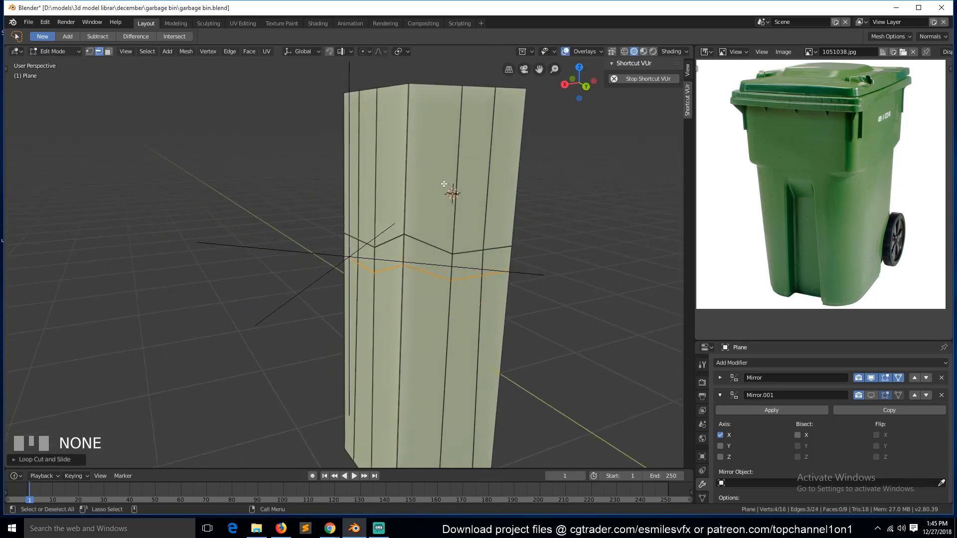
- Try to move the two corner vertices of the horizontal edge lines along Z
key("1")
left_click(407, 236)
left_click(405, 263, "shift")
key("g")
key("z")
left_click(442, 226)
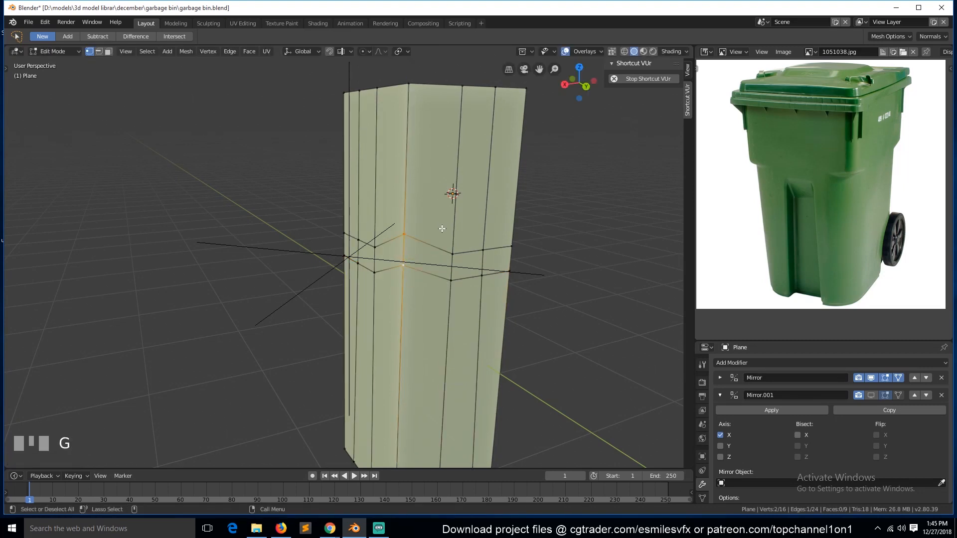
- Apply the first Mirror modifier to the body mesh, keeping Mirror.001
key("KP_3")
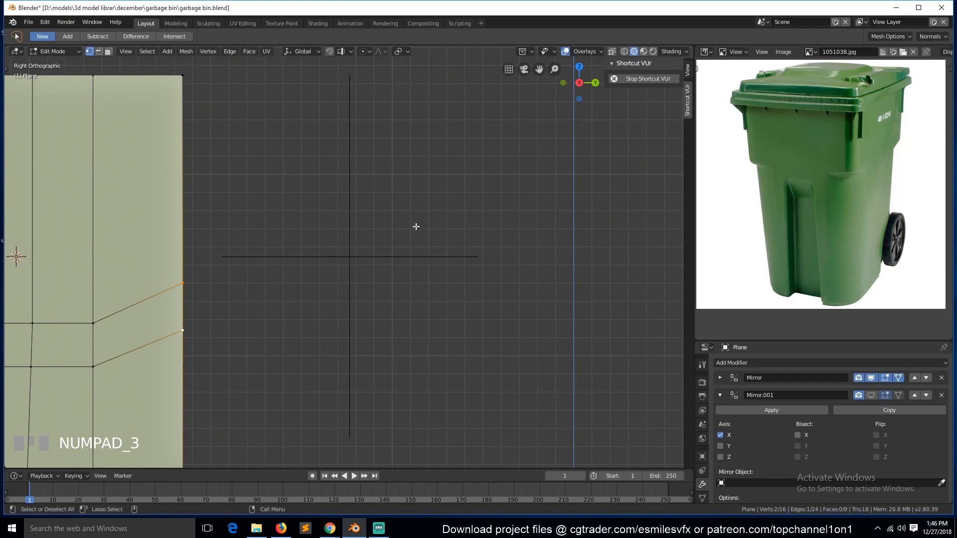
middle_click_drag(416, 230, 308, 267)
scroll(432, 320, "down", 2)
key("2")
left_click(729, 379)
left_click(729, 396)
key("Tab")
left_click(771, 393)
- Merge the doubled vertices of the whole mesh with Remove Doubles, raising the merge distance above 0.0001 m
key("Tab")
key("a")
key("1")
right_click(428, 274)
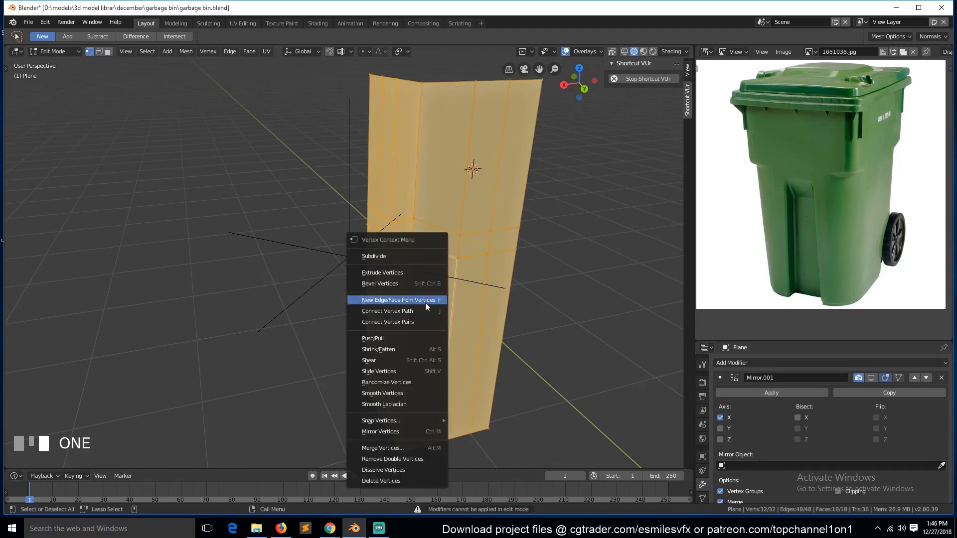
left_click(394, 459)
key("alt+a")
key("2")
left_click(411, 286)
key("1")
key("a")
right_click(442, 269)
left_click(442, 269)
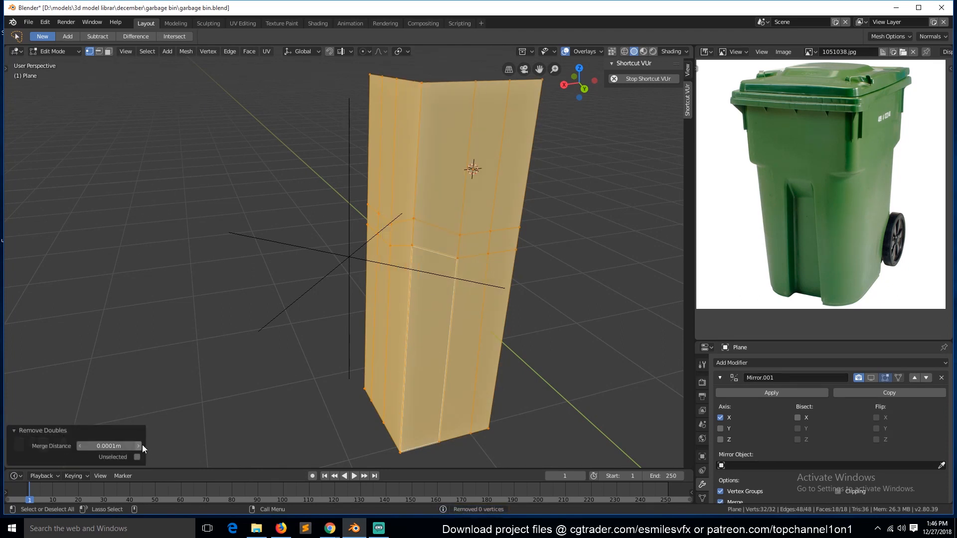
- Bevel the lower vertical corner edge with 3 segments and an offset of about 0.54
key("alt+a")
key("3")
left_click(423, 292)
key("2")
left_click(408, 320)
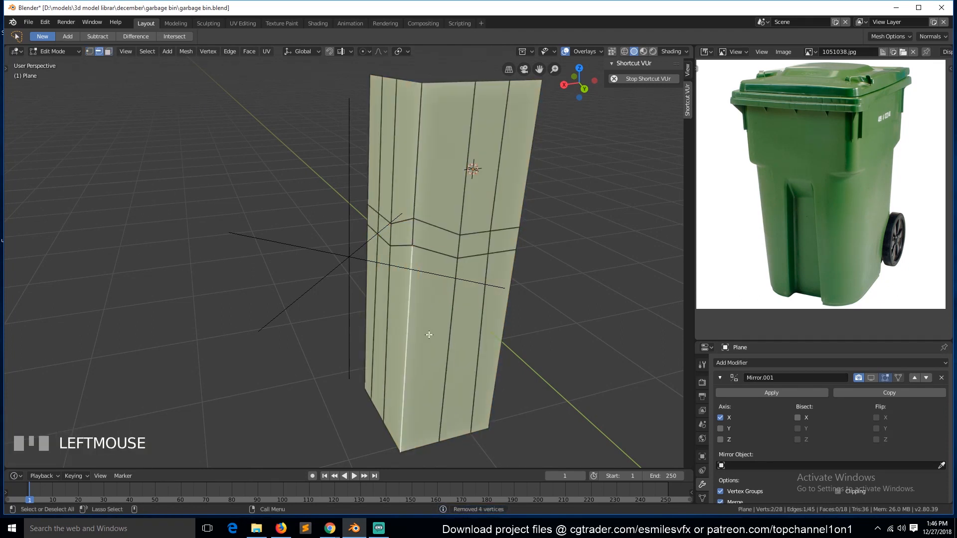
key("ctrl+b")
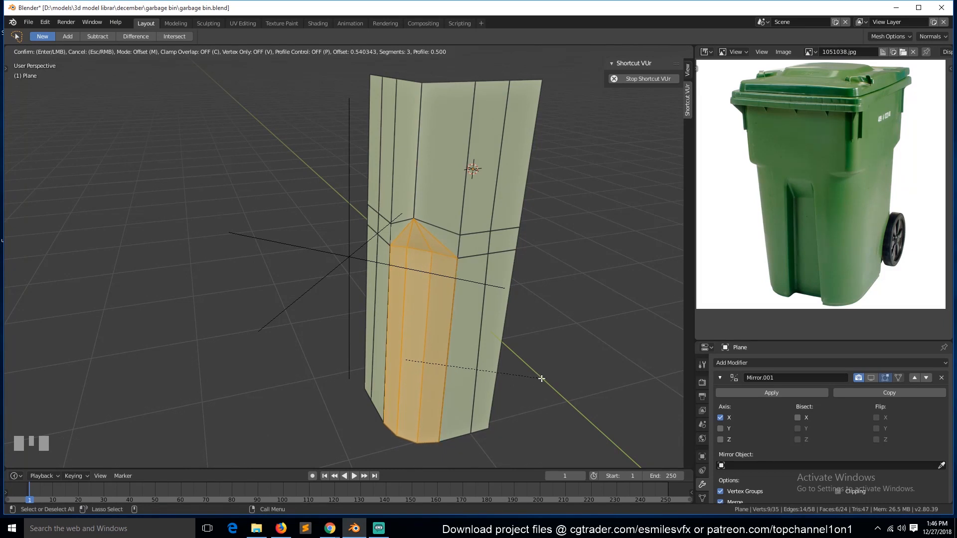
left_click(540, 395)
- Delete the fan of triangular faces above the lower corner bevel, opening a gap between the horizontal edge lines
scroll(472, 299, "up", 1)
key("1")
left_click(424, 220)
key("z")
key("z")
left_click(348, 216)
left_click(427, 216)
key("x")
key("z")
left_click(504, 221)
- Bevel the upper vertical corner edge with 3 segments and an offset of about 0.18
key("2")
left_click(443, 178)
key("ctrl+b")
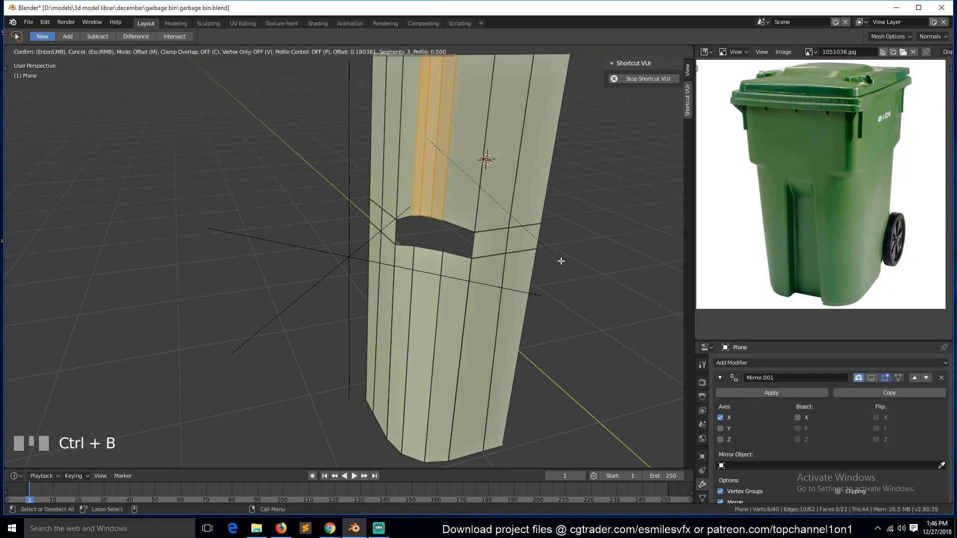
left_click(561, 262)
left_click(464, 232)
- Undo the upper corner bevel, the fan deletion and the lower corner bevel
key("grave")
key("ctrl+z")
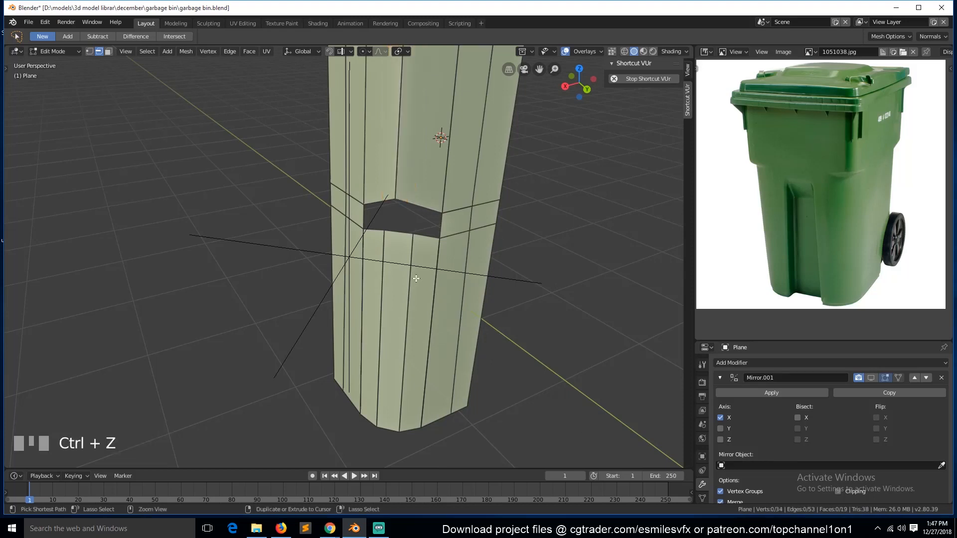
key("ctrl+z")
key("ctrl+z")
- Bevel the lower corner edge with 4 segments and delete the fan of triangular faces above it
key("ctrl+b")
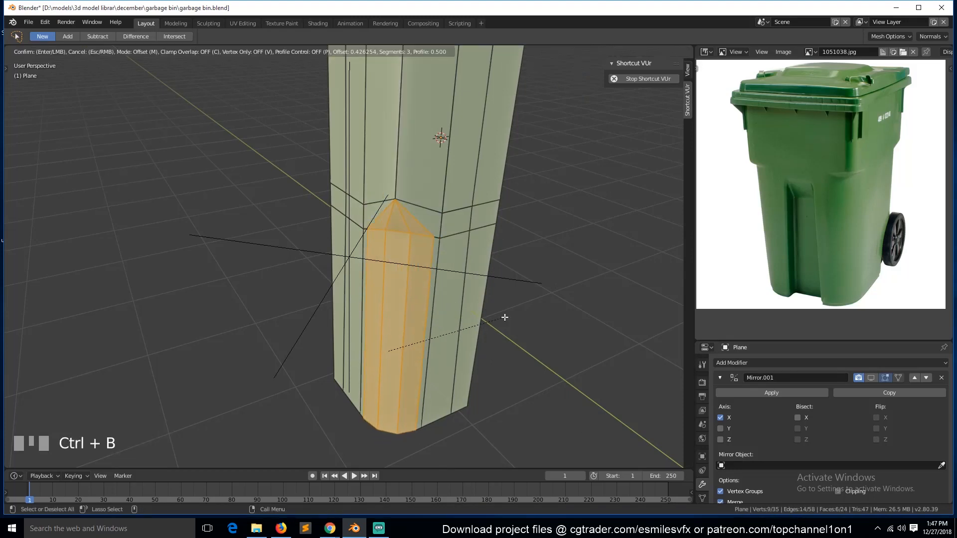
left_click(504, 319)
key("1")
left_click(395, 201)
key("z")
left_click(325, 203)
key("x")
left_click(391, 205)
key("shift+z")
- Bevel the upper vertical corner edge with 4 segments and an offset of about 0.35
key("2")
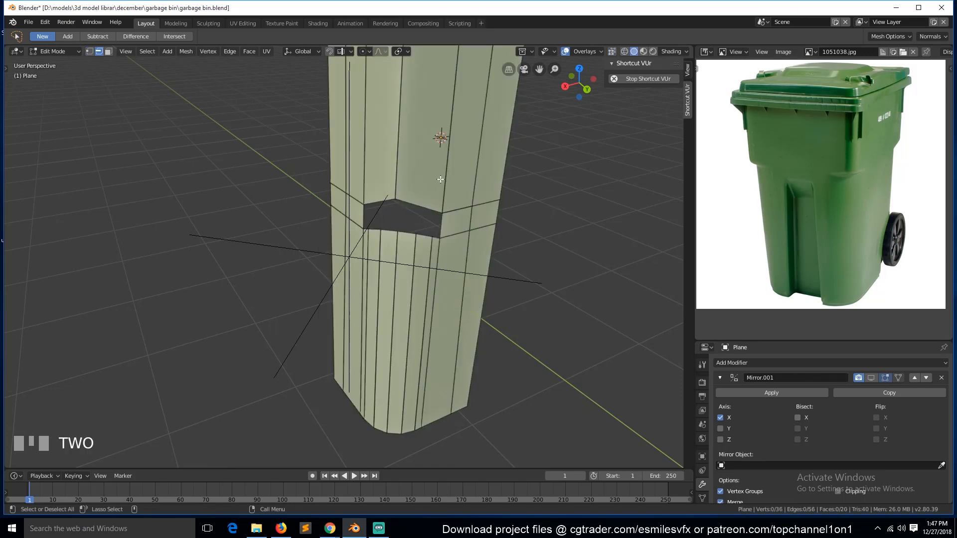
key("ctrl+b")
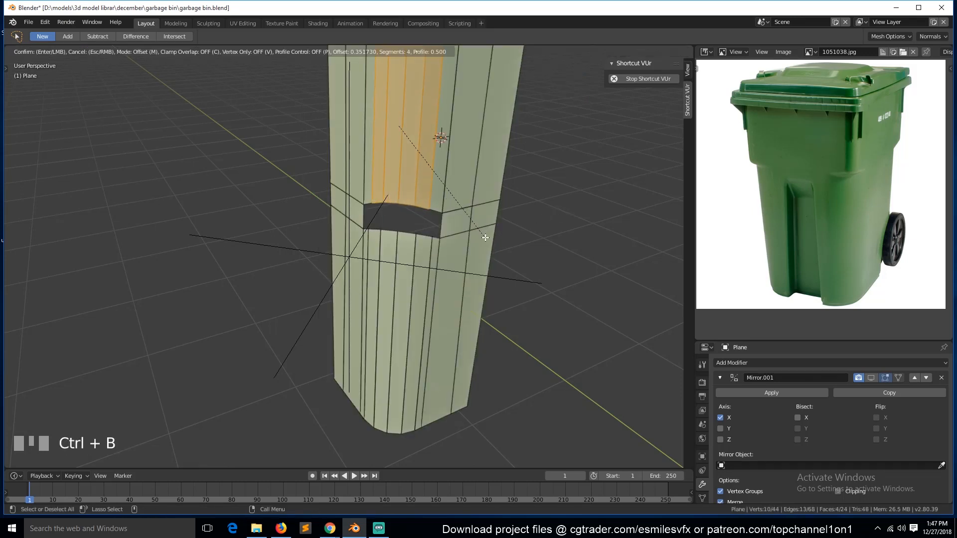
left_click(485, 237)
- Compare the upper and lower corner curves from the top
key("grave")
middle_click_drag(453, 225, 491, 323)
key("Tab")
key("KP_7")
key("Tab")
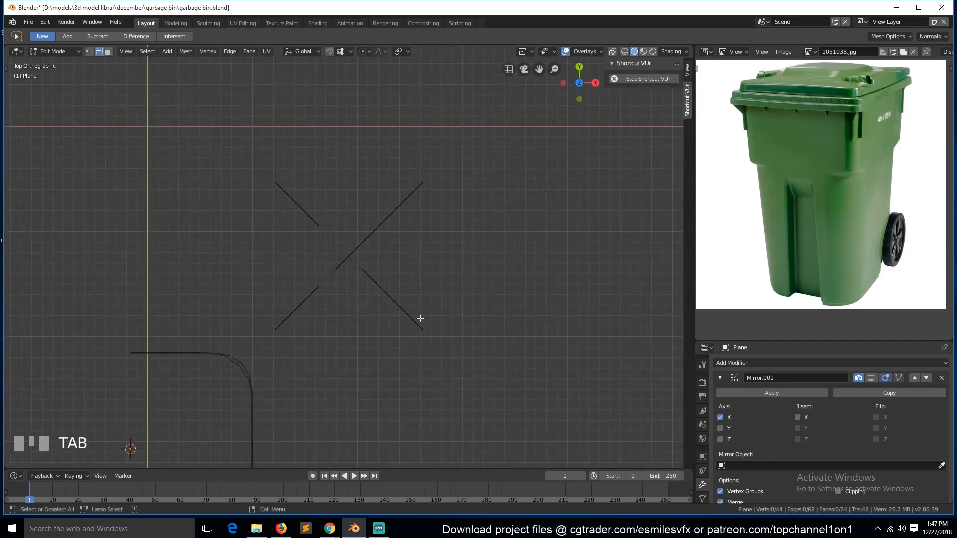
key("KP_Decimal")
scroll(424, 208, "up", 4)
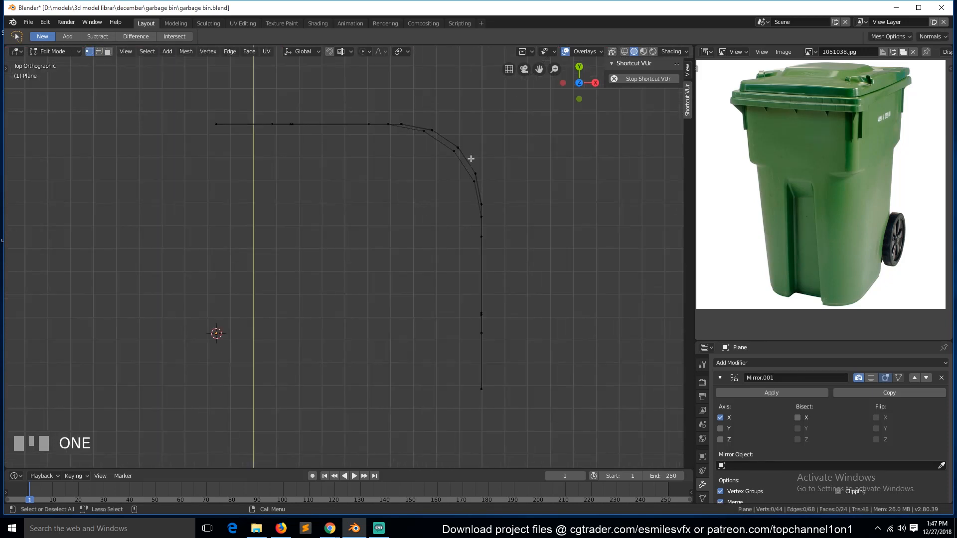
key("KP_Add")
key("KP_Decimal")
- Create a custom transform orientation from the middle vertical edge of the upper corner rounding
middle_click_drag(435, 199, 327, 185)
key("2")
left_click(361, 167)
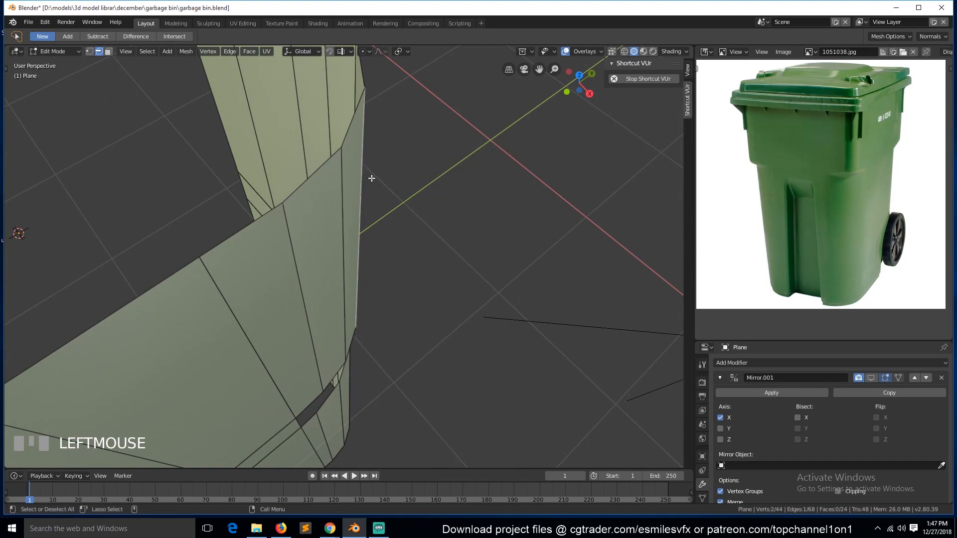
left_click(299, 52)
left_click(337, 85)
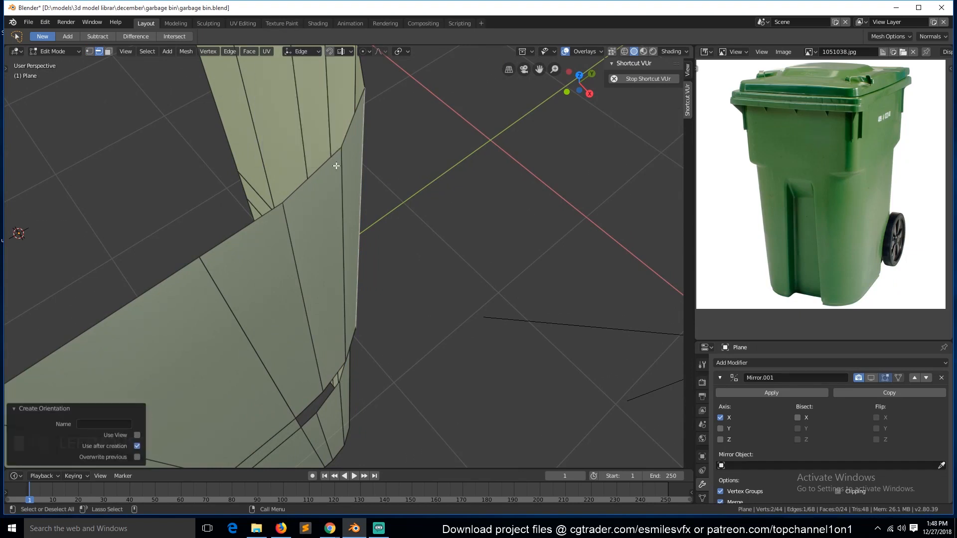
- Move the three middle vertex columns of the upper corner rounding diagonally outward along the Edge orientation
key("KP_7")
key("1")
key("ctrl+KP_Add")
key("t")
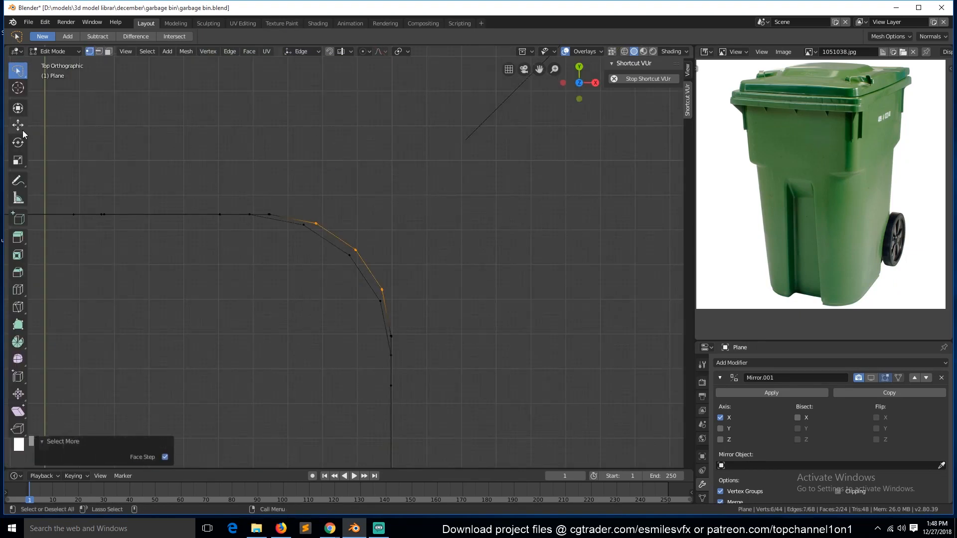
left_click(18, 125)
left_click_drag(378, 226, 397, 223)
left_click(388, 222)
- Move the central vertex column of the upper corner diagonally outward to make its curve rounder
scroll(387, 222, "up", 3)
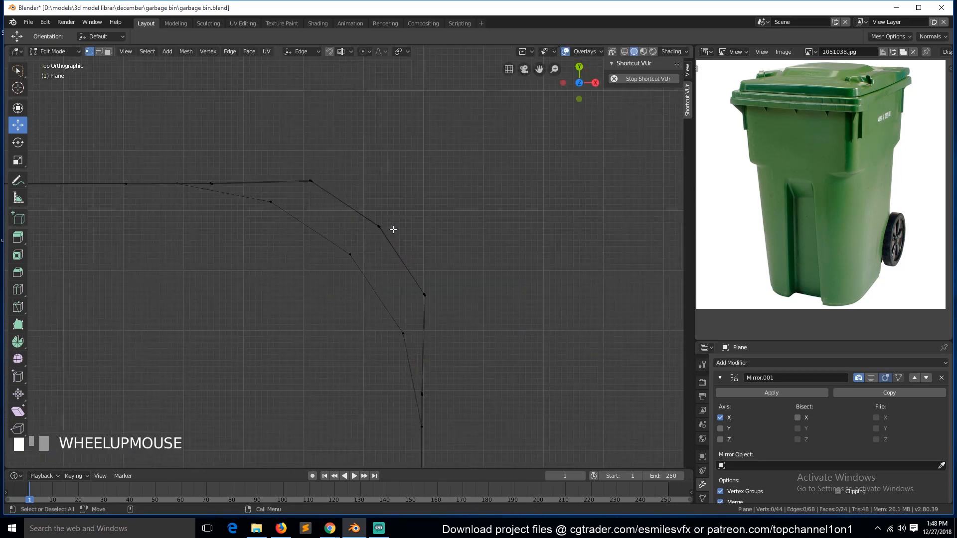
left_click(381, 223)
right_click(383, 222)
key("ctrl+KP_Add")
left_click_drag(400, 208, 419, 193)
key("alt+a")
left_click(392, 225)
right_click(391, 225)
key("Tab")
key("Tab")
- Bridge the edge loops around the gap between the upper and lower corner roundings
key("grave")
left_click(367, 414, "alt")
key("grave")
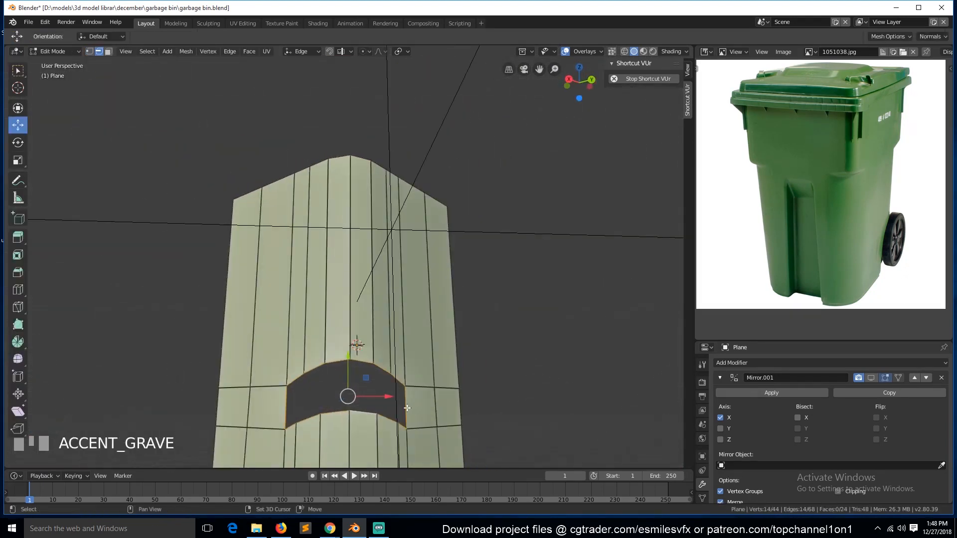
right_click(457, 371)
left_click(467, 368)
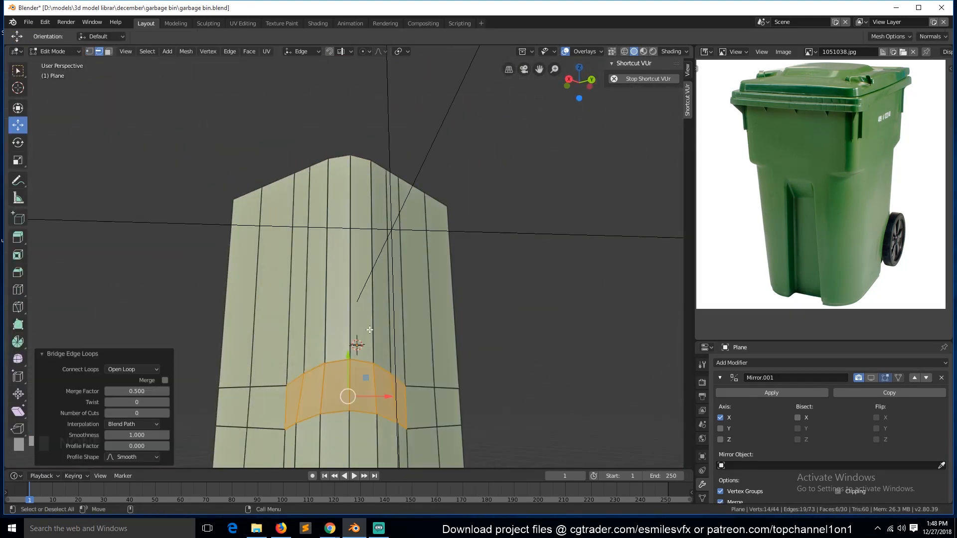
- Raise the horizontal edge loop below the bridged faces closer to the loop above it
key("grave")
scroll(440, 344, "down", 2)
key("KP_1")
key("1")
key("shift+z")
left_click(258, 344, "alt")
left_click_drag(331, 346, 333, 299)
- Check the shape of the bridged corner step in perspective and from the top
key("Tab")
key("shift+z")
key("grave")
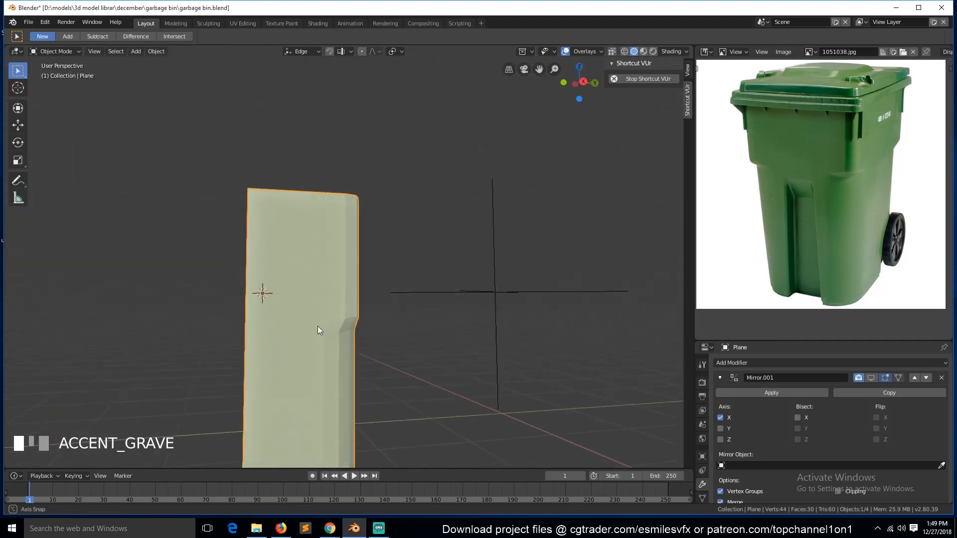
scroll(348, 355, "down", 2)
key("KP_7")
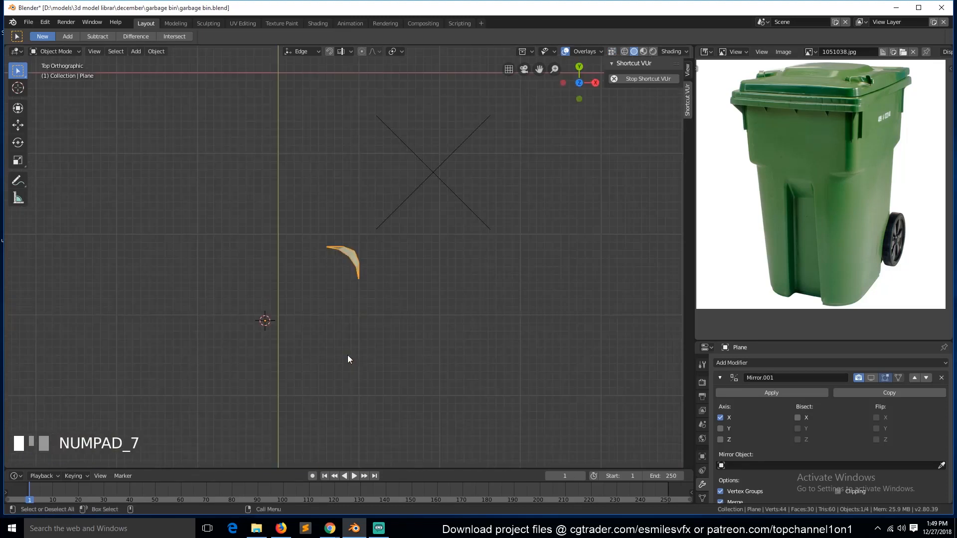
key("Tab")
scroll(451, 310, "up", 3)
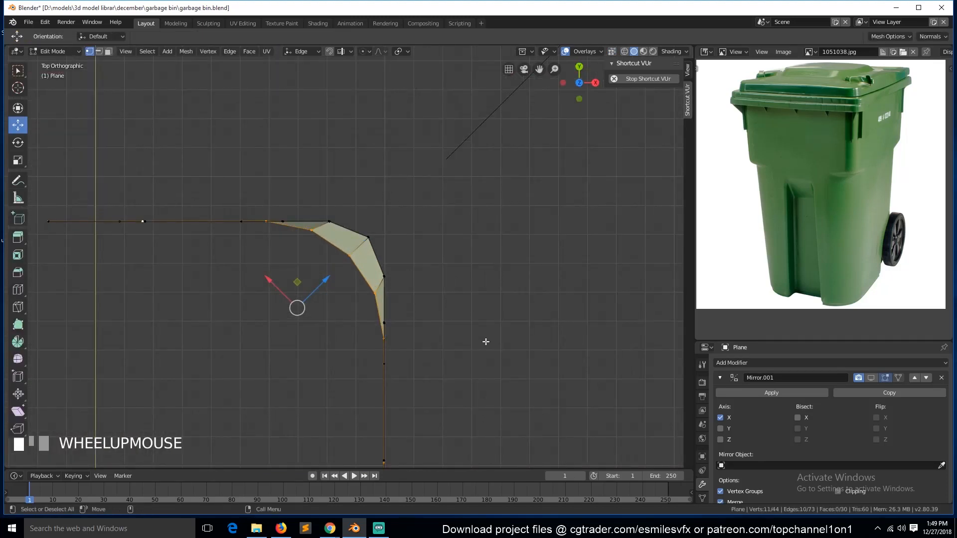
scroll(487, 341, "down", 1)
left_click_drag(335, 275, 335, 275)
key("grave")
scroll(355, 326, "down", 3)
key("alt+a")
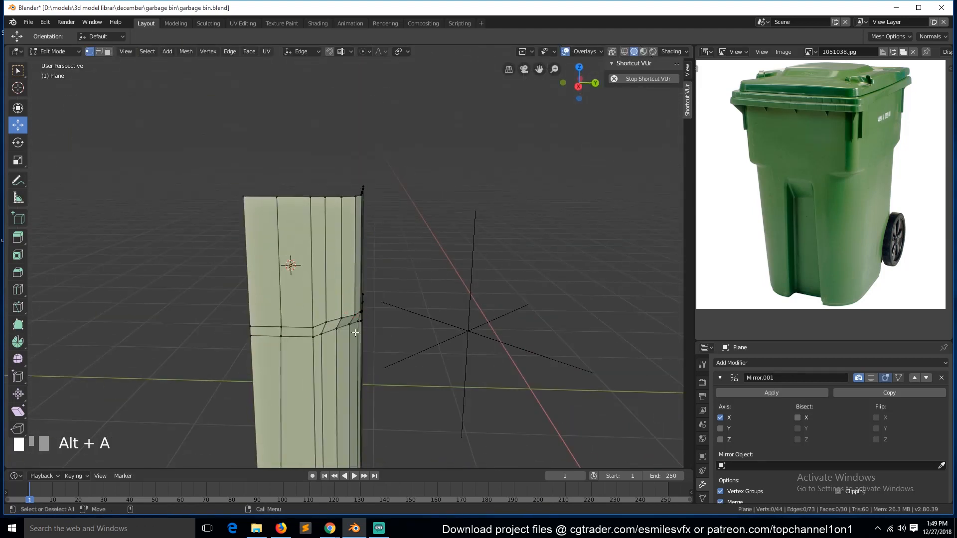
- Delete the half of the corner panel running along the X direction, keeping the side half, and save the file
scroll(355, 327, "down", 1)
key("KP_1")
key("KP_3")
scroll(331, 352, "down", 1)
key("KP_7")
scroll(406, 247, "up", 2)
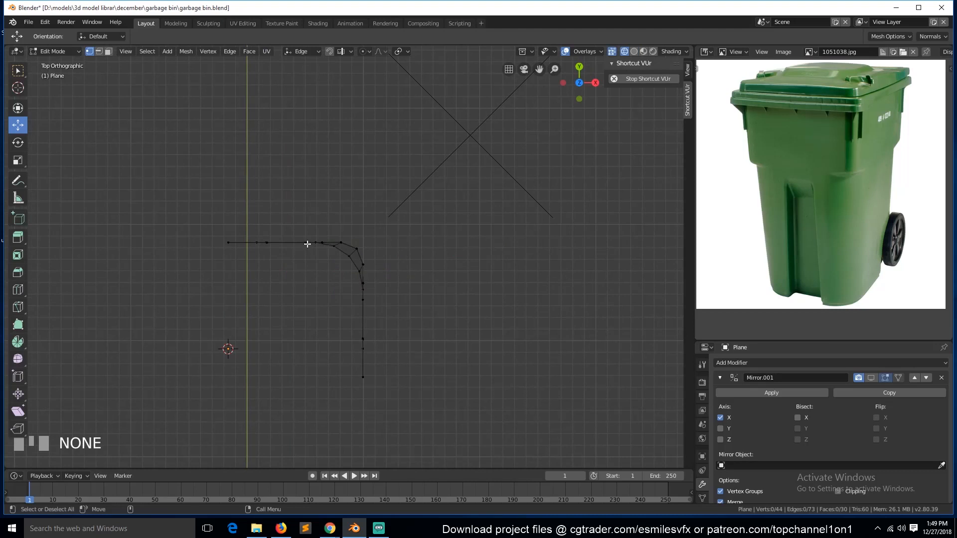
key("x")
left_click(203, 237)
key("Tab")
key("shift+z")
key("grave")
key("ctrl+s")
- Set Empty.001 as the mirror object of the Mirror.001 modifier and turn on its viewport display
left_click(871, 395)
scroll(830, 427, "down", 1)
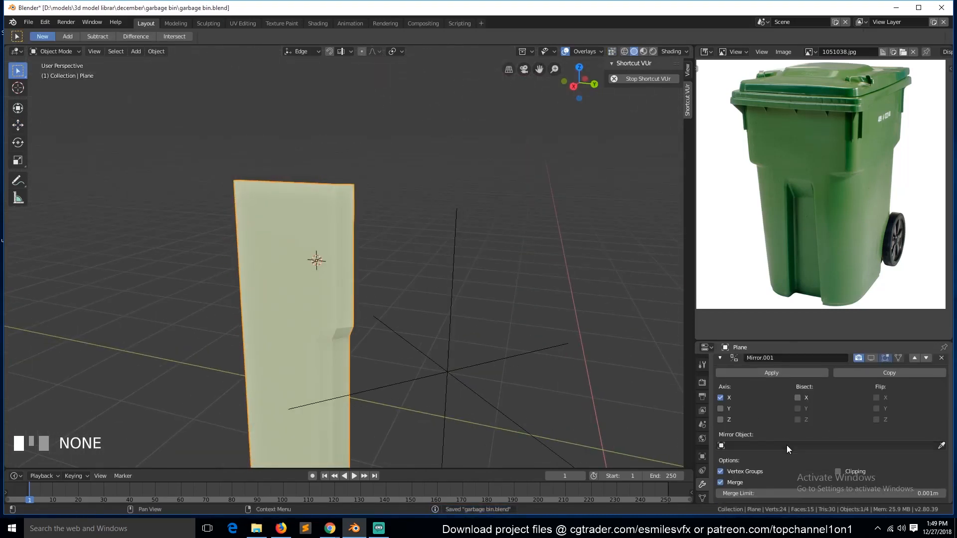
left_click(942, 446)
left_click(539, 349)
key("grave")
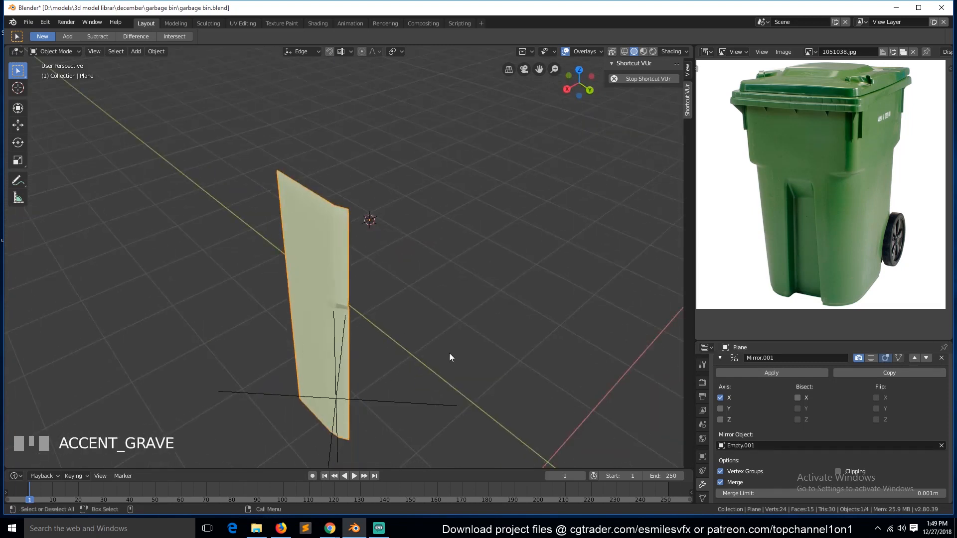
left_click(871, 357)
key("grave")
key("grave")
- Enable Clipping on the Mirror.001 modifier
key("Tab")
scroll(359, 393, "down", 2)
scroll(761, 471, "down", 1)
left_click(837, 451)
scroll(341, 328, "up", 2)
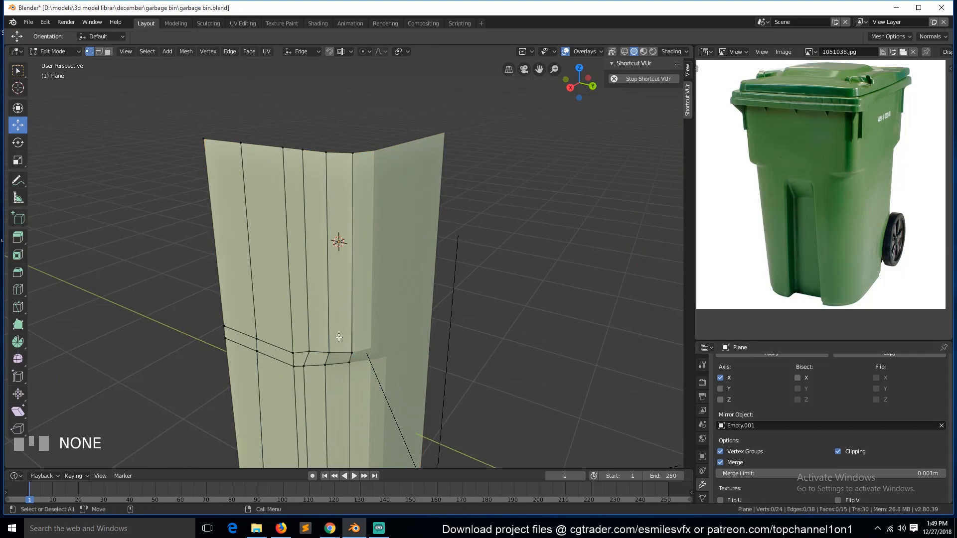
key("Tab")
key("Tab")
key("a")
key("KP_1")
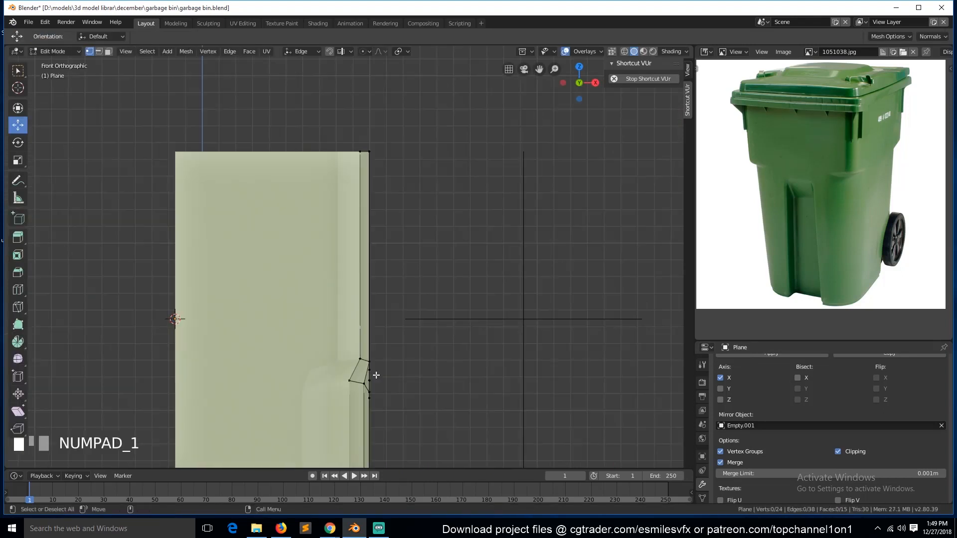
scroll(373, 379, "down", 2)
key("z")
left_click_drag(314, 320, 332, 331)
key("KP_Decimal")
scroll(420, 429, "down", 13)
key("a")
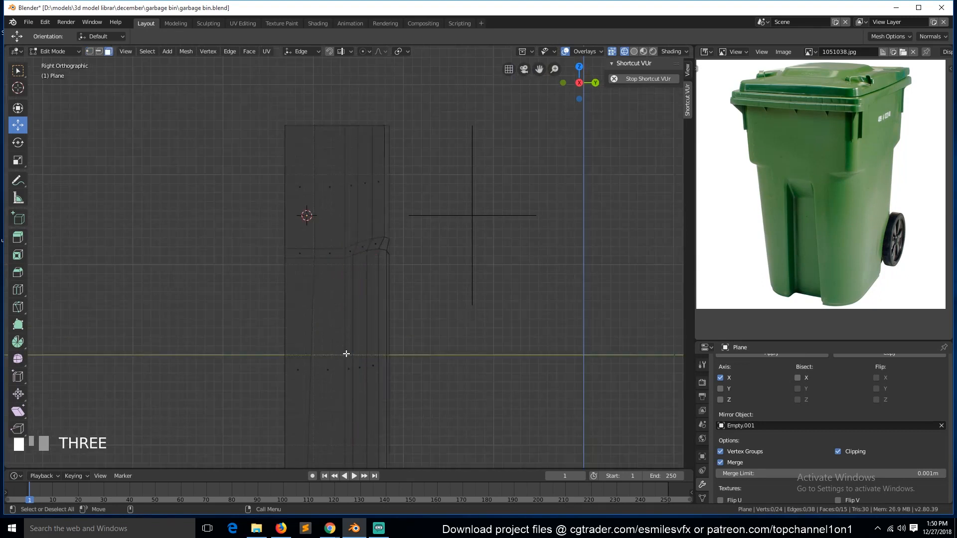
key("KP_7")
scroll(426, 293, "up", 2)
key("KP_3")
scroll(378, 354, "down", 2)
left_click_drag(373, 370, 358, 370)
key("ctrl+z")
- Switch the transform orientation to Global and raise the upper loop's two vertices farthest from the corner along Z
left_click(301, 51)
left_click(289, 80)
left_click(313, 256)
left_click(289, 247, "ctrl")
left_click_drag(300, 217, 300, 193)
left_click(442, 274)
- Flatten the lower loop's three vertices near the corner by scaling them to 0 along Z, and lower them
key("z")
scroll(432, 301, "up", 2)
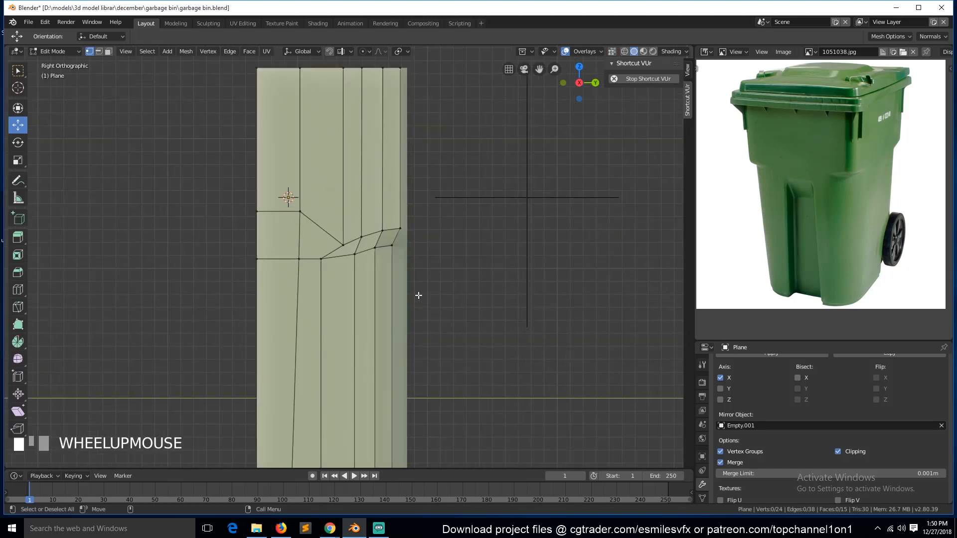
left_click(356, 265)
left_click(393, 247, "ctrl")
left_click(373, 208)
key("s")
key("z")
key("0")
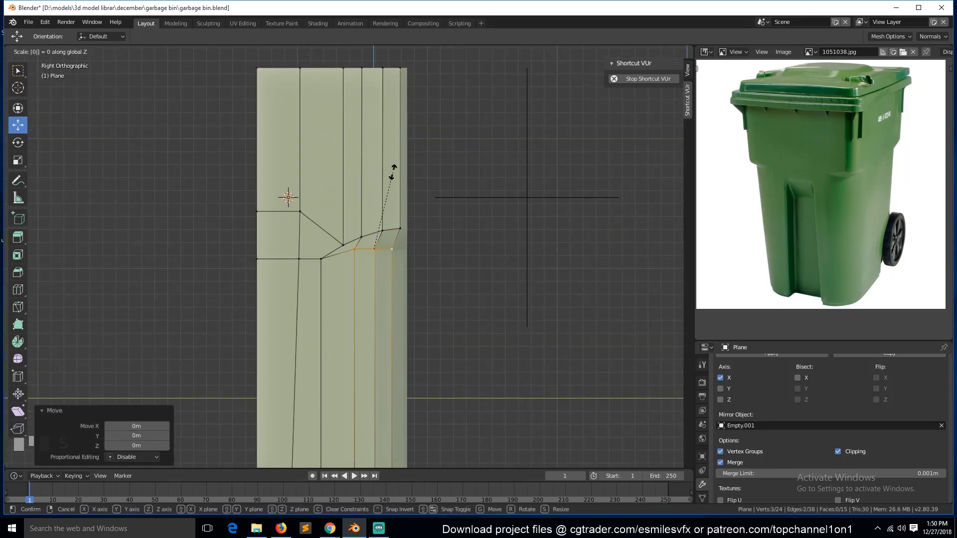
left_click(373, 207)
left_click_drag(373, 208, 373, 223)
- Reposition the lower loop's two vertices nearest the corner
left_click(374, 266)
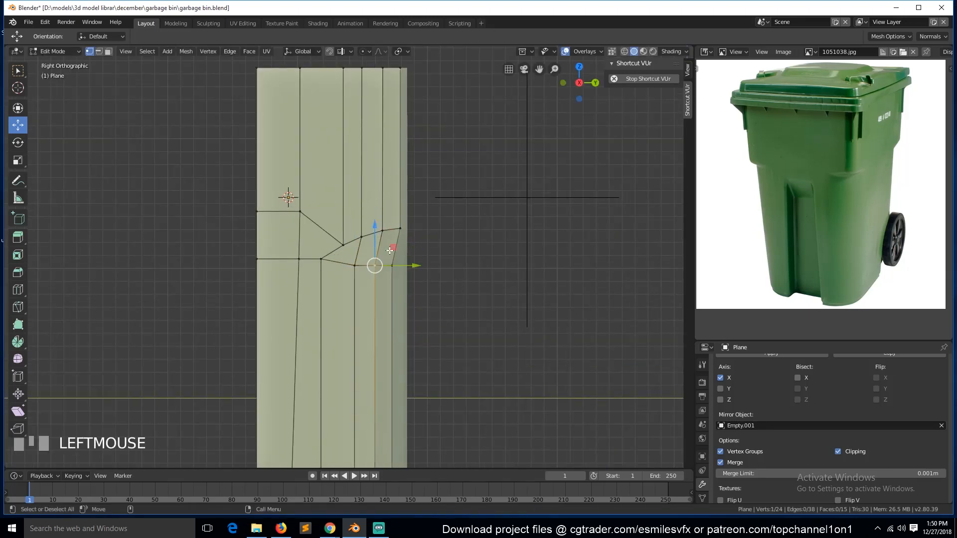
key("w")
left_click(393, 265, "shift")
key("g")
left_click(385, 225)
key("alt+a")
- Adjust the heights of the corner-side vertices of the step one at a time along Z
left_click(392, 273)
key("g")
key("z")
left_click(405, 231)
left_click(390, 223)
key("g")
key("z")
left_click(396, 212)
key("Tab")
- Select the two adjacent vertical faces of the lower corner rounding beneath the step
scroll(435, 244, "down", 1)
middle_click_drag(404, 252, 362, 275)
scroll(416, 274, "up", 3)
key("Tab")
scroll(379, 280, "down", 4)
key("2")
left_click(360, 318)
key("3")
left_click(357, 323)
left_click(366, 324, "shift")
- Set the transform orientation to the custom Edge orientation and view the corner in wireframe from above with the Move tool
key("KP_7")
scroll(385, 282, "up", 3)
key("z")
left_click(322, 266)
key("comma")
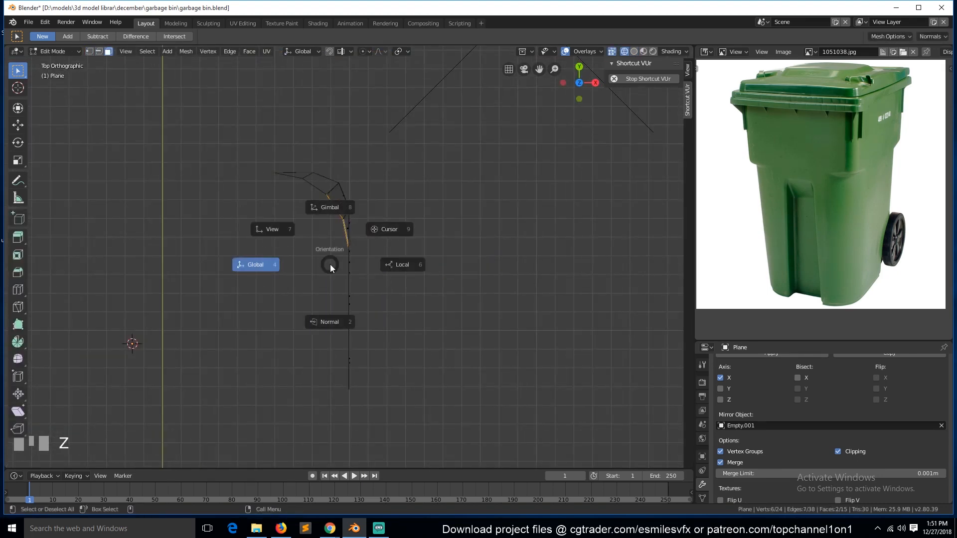
left_click(276, 264)
left_click(302, 51)
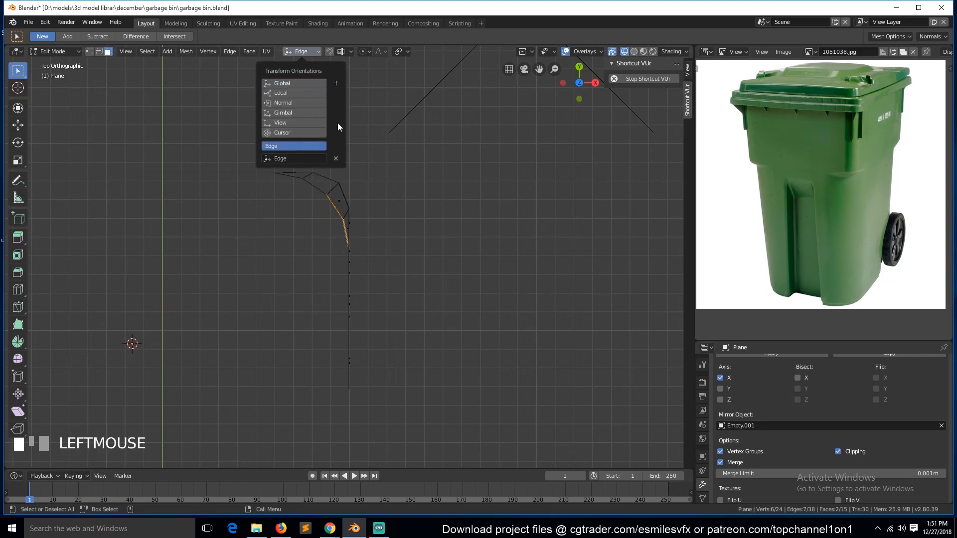
left_click(21, 127)
scroll(335, 221, "up", 5)
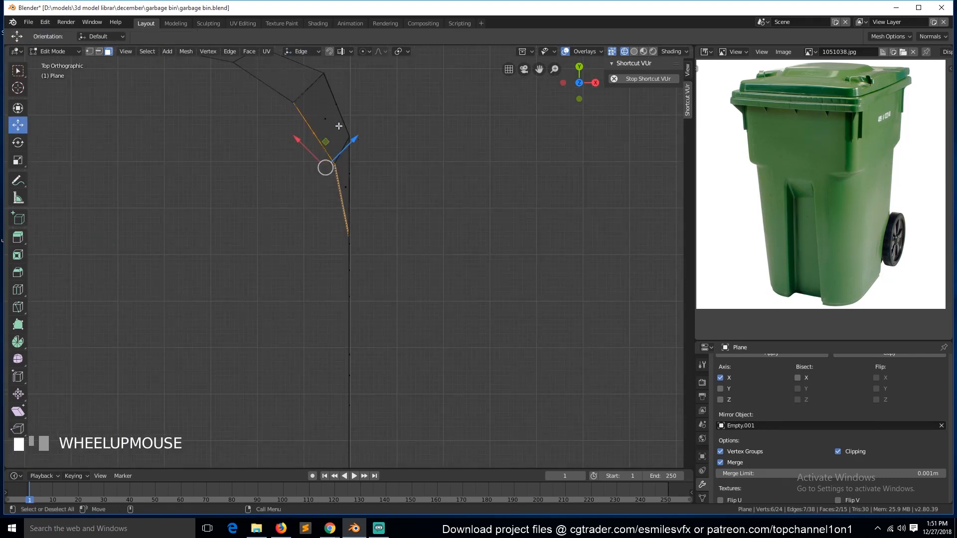
- Move the outer vertices of the rounded corner slightly outward, one spot at a time, along the Edge orientation's diagonal axis
mouse_move(319, 83)
left_mouse_down()
mouse_move(327, 79)
mouse_move(320, 83)
left_mouse_up()
key("alt+a")
key("c")
left_click(324, 74)
right_click(325, 75)
scroll(334, 90, "down", 3)
left_click_drag(361, 128, 365, 124)
key("c")
scroll(359, 167, "down", 2)
scroll(361, 177, "up", 2)
left_click_drag(374, 107, 380, 110)
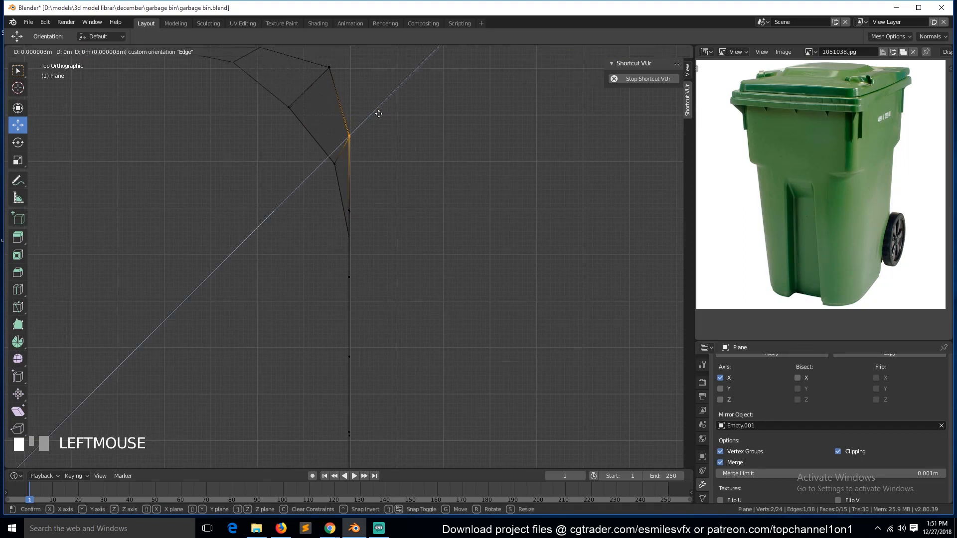
- Examine the adjusted corner step in solid shading from the side and in perspective
key("Tab")
key("z")
middle_click_drag(478, 250, 346, 169)
scroll(346, 168, "down", 2)
key("Tab")
scroll(368, 234, "up", 2)
key("alt+a")
mouse_move(391, 299)
middle_mouse_down()
mouse_move(305, 271)
mouse_move(427, 301)
middle_mouse_up()
key("KP_1")
key("KP_3")
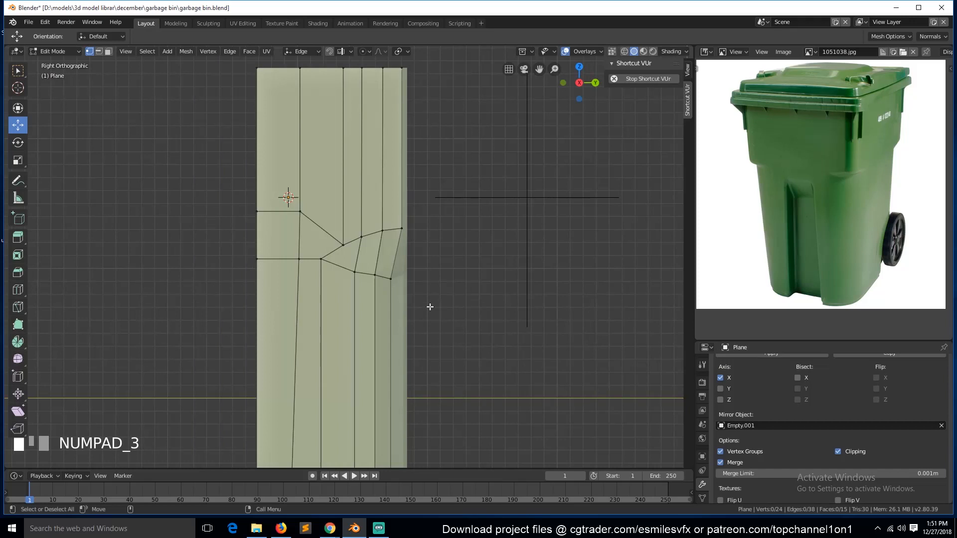
key("grave")
middle_click_drag(471, 354, 443, 351)
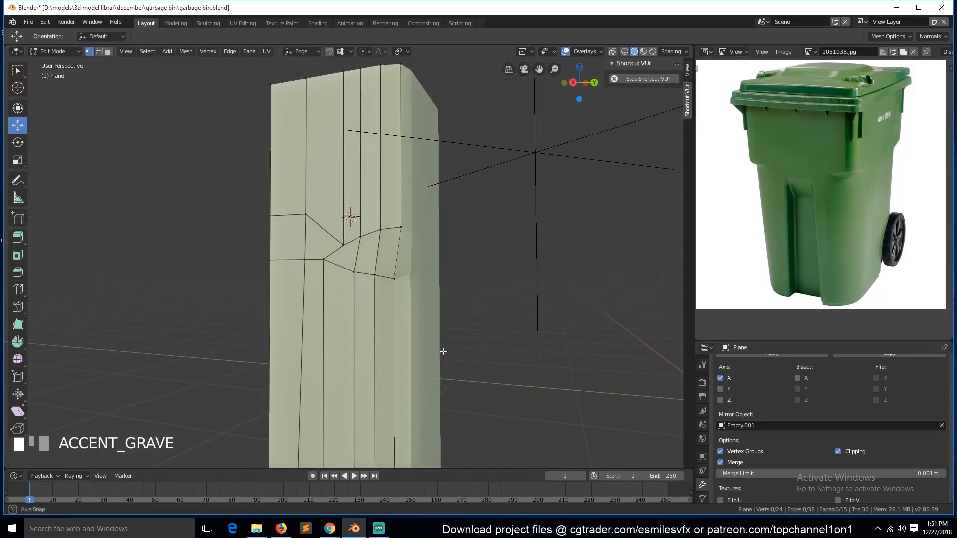
scroll(442, 351, "up", 3)
key("ctrl+r")
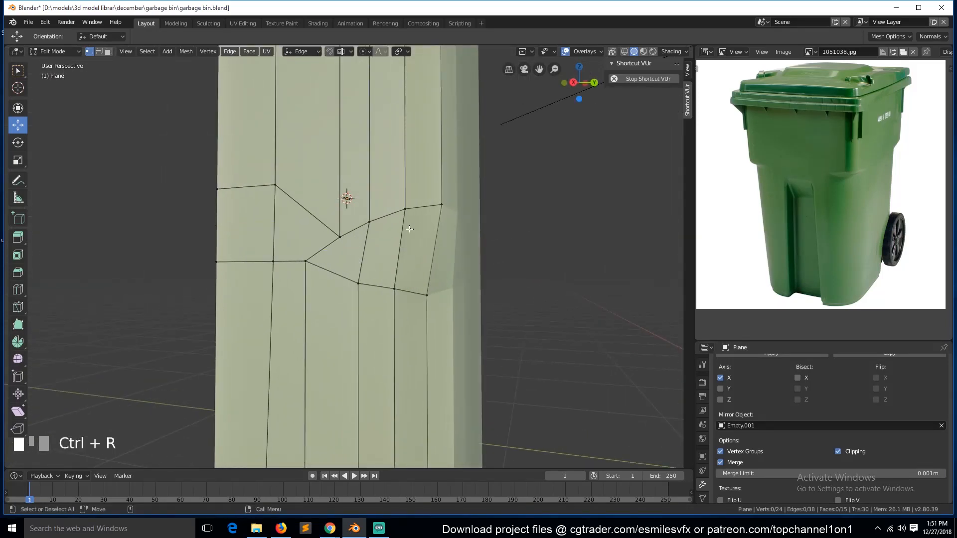
- Show the second Mirror modifier in the viewport and set its mirror axes to X and Z
key("Tab")
scroll(732, 381, "up", 3)
left_click(720, 378)
left_click(719, 395)
left_click(871, 395)
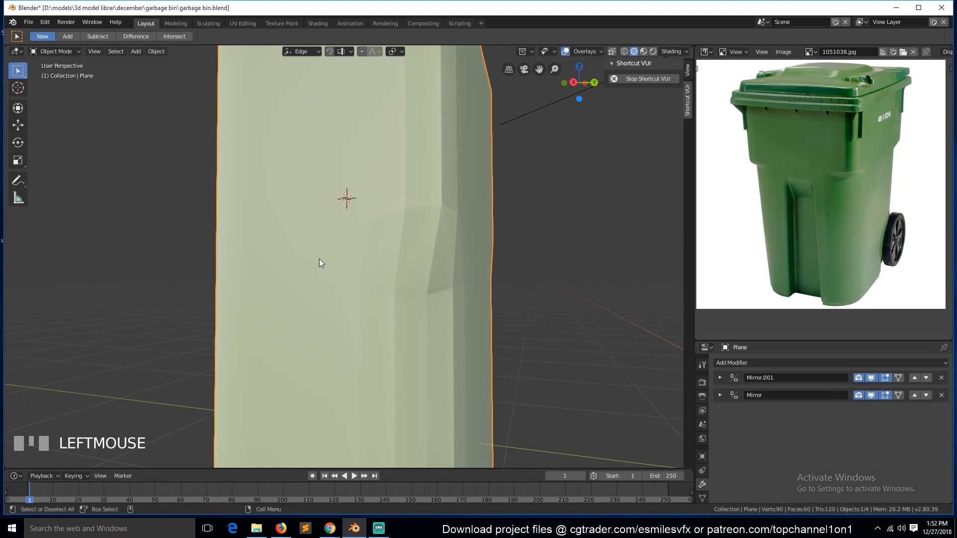
key("grave")
middle_click_drag(320, 258, 235, 258)
left_click(720, 395)
left_click(731, 446)
left_click(732, 446)
left_click(730, 457)
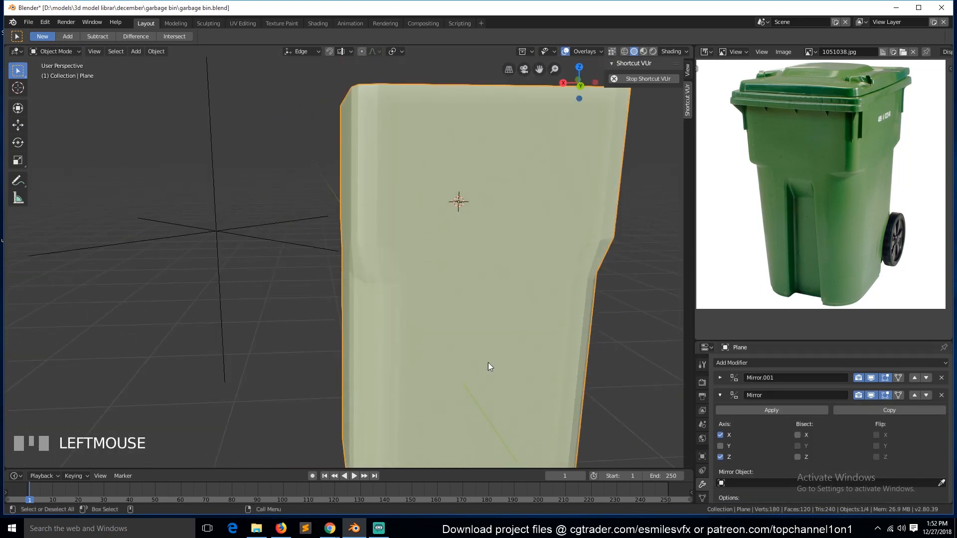
- Select the whole corner mesh and set the transform orientation to Global in the top view
key("grave")
key("KP_3")
key("KP_1")
key("KP_3")
key("Tab")
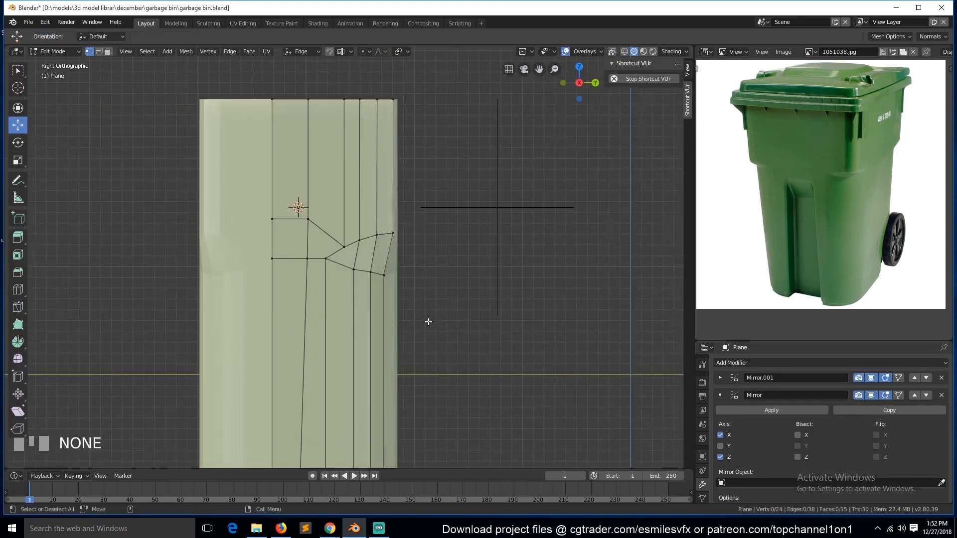
key("shift+z")
key("a")
key("KP_7")
left_click(301, 52)
left_click(279, 81)
key("shift+z")
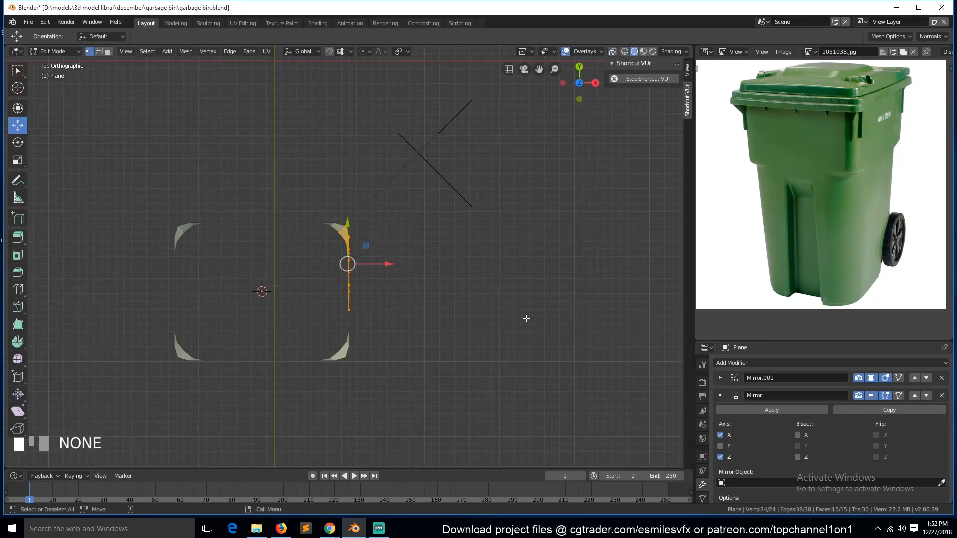
- Save the file and deselect the corner mesh
key("grave")
key("Tab")
key("ctrl+s")
scroll(343, 346, "up", 3)
scroll(344, 348, "down", 3)
key("Tab")
key("alt+a")
key("grave")
middle_click_drag(312, 330, 469, 371)
- Preview the mirrored body with a level 2 Subdivision modifier and remove that modifier
key("Tab")
scroll(309, 348, "up", 2)
key("ctrl+2")
scroll(863, 462, "down", 8)
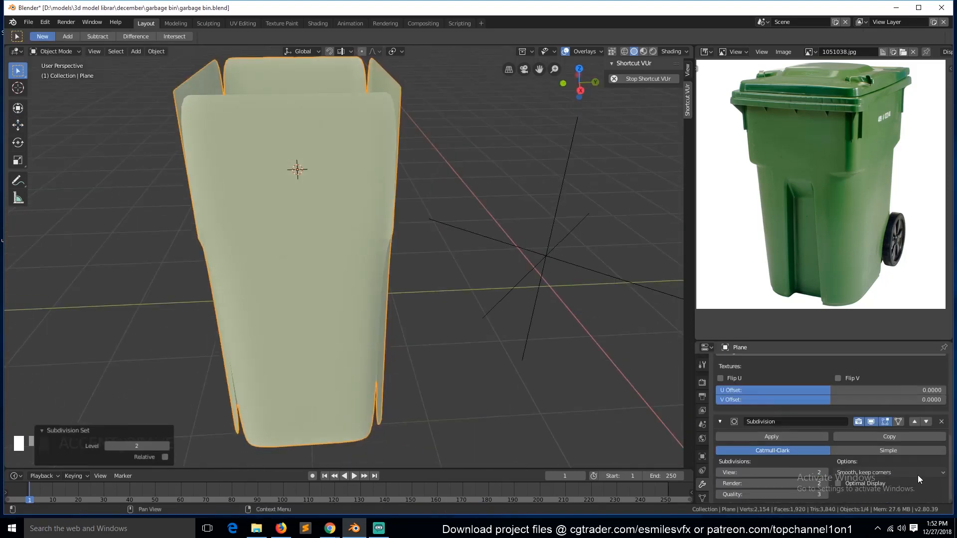
left_click(941, 416)
- Apply the Mirror.001 modifier
scroll(847, 444, "up", 5)
left_click(720, 377)
left_click(730, 392)
- Move the whole mesh 0.258 m along Y
key("Tab")
key("a")
key("KP_7")
left_click_drag(316, 198, 318, 170)
middle_click_drag(369, 358, 212, 267)
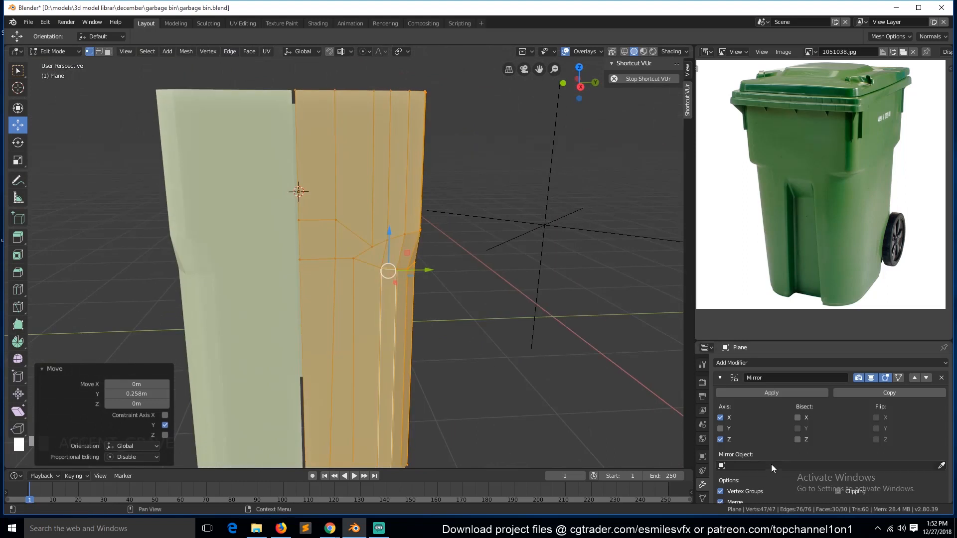
- Turn on Clipping for the Mirror modifier, slide the whole mesh along Y to the mirror plane, and save the file
scroll(772, 469, "down", 5)
left_click(838, 418)
left_click_drag(429, 270, 418, 270)
key("Tab")
key("ctrl+s")
- Nudge the selected half of the mesh slightly once more
middle_click_drag(257, 249, 370, 309)
key("Tab")
left_click_drag(361, 235, 365, 238)
key("Tab")
- Apply the remaining Mirror modifier and return to mesh editing
scroll(440, 399, "down", 3)
middle_click_drag(440, 399, 370, 314)
key("grave")
scroll(249, 339, "up", 2)
key("Tab")
key("Tab")
scroll(740, 421, "up", 5)
left_click(734, 391)
key("Tab")
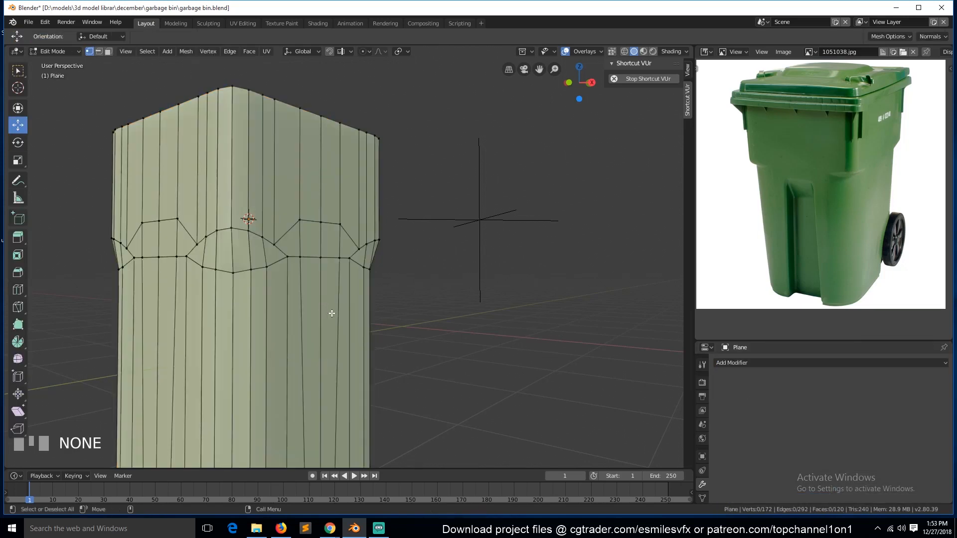
- Select the whole mesh and remove its duplicate vertices
left_click(201, 345, "alt")
key("a")
right_click(312, 356)
key("1")
right_click(357, 490)
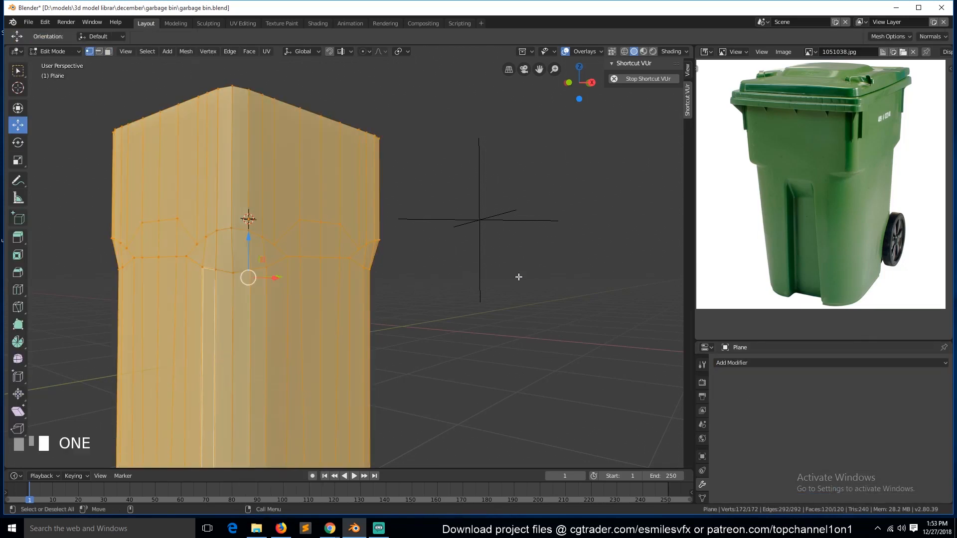
left_click(357, 490)
- Check the continuity of the face loop around the lower body by selecting it and viewing it from above
key("alt+a")
key("3")
left_click(277, 367, "alt")
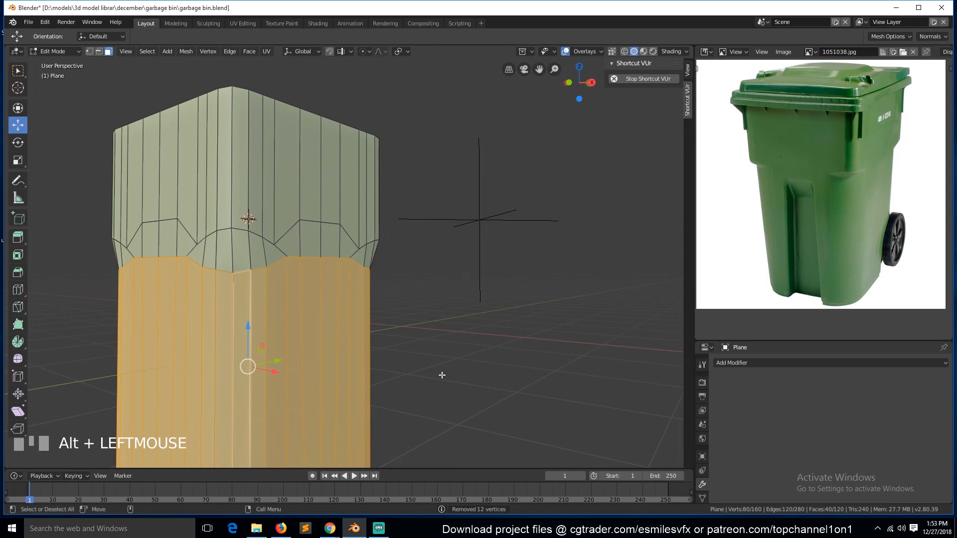
key("KP_7")
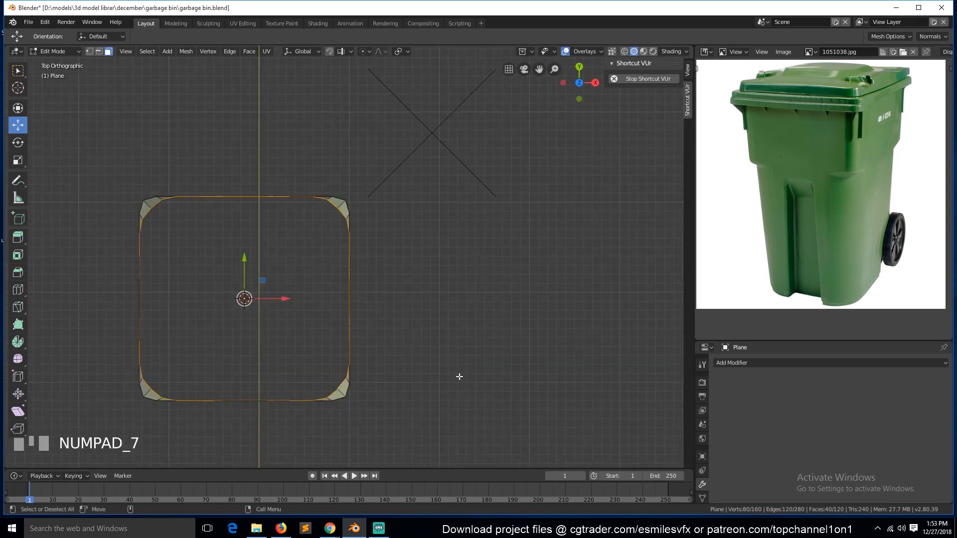
key("grave")
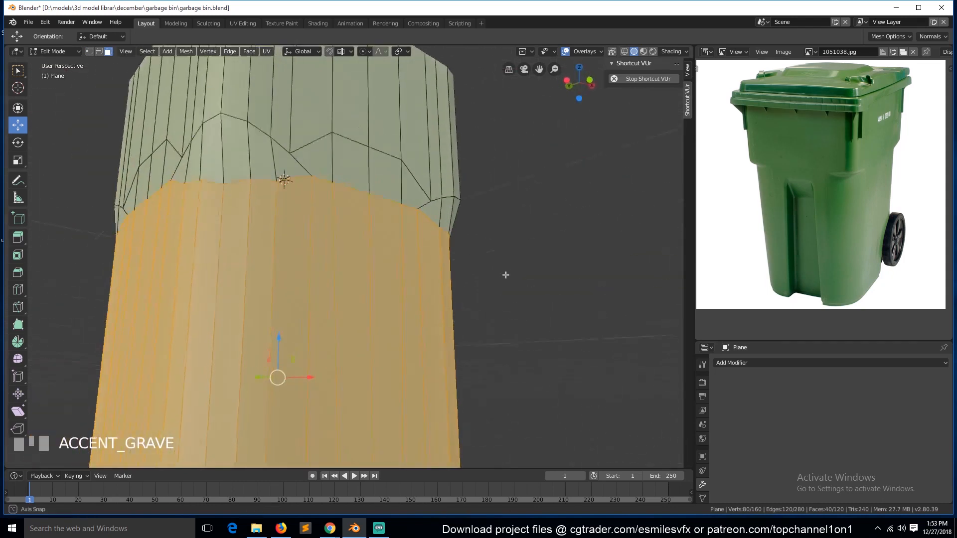
- Select the two central faces of the front side below the step
key("alt+a")
key("grave")
left_click(349, 342)
scroll(348, 342, "down", 3)
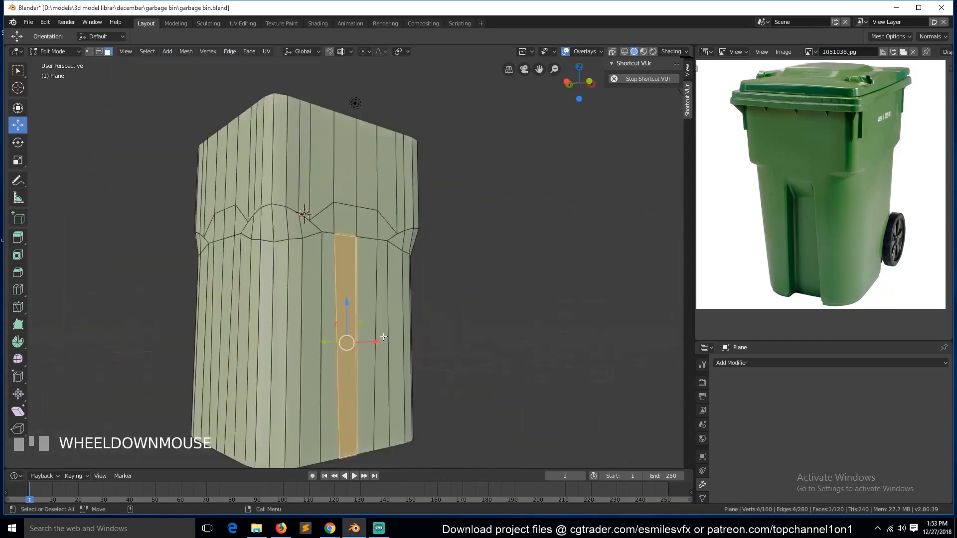
key("KP_1")
scroll(369, 355, "up", 3)
scroll(368, 355, "down", 3)
left_click(257, 328, "shift")
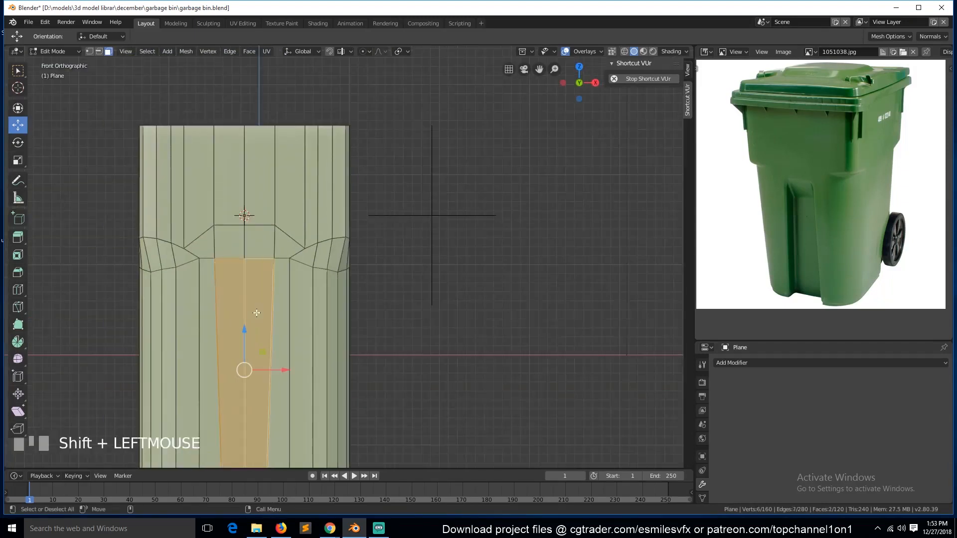
- Spread the central panel's two bottom corner vertices by scaling them about 1.7 times, and narrow the panel's top edge
key("KP_Decimal")
key("1")
left_click(378, 407)
left_click(318, 407, "shift")
key("s")
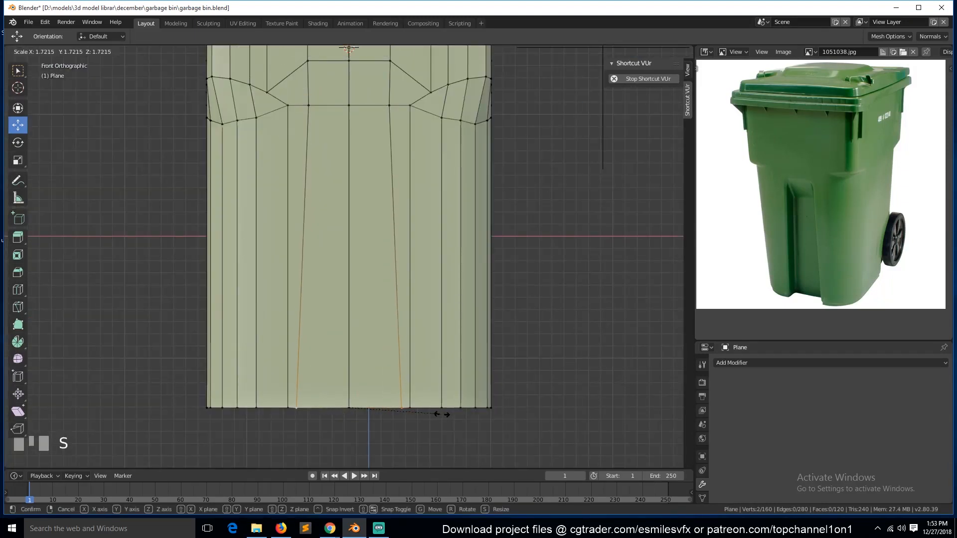
left_click(433, 413)
left_click(389, 105)
key("s")
left_click(429, 139)
- Extrude the two central front faces inward to form a vertical recess
key("3")
left_click(334, 237)
left_click(370, 227, "shift")
key("grave")
key("e")
left_click(393, 227)
- Delete the two faces closing the bottom end of the front recess
left_click(328, 384)
left_click(383, 394, "shift")
key("x")
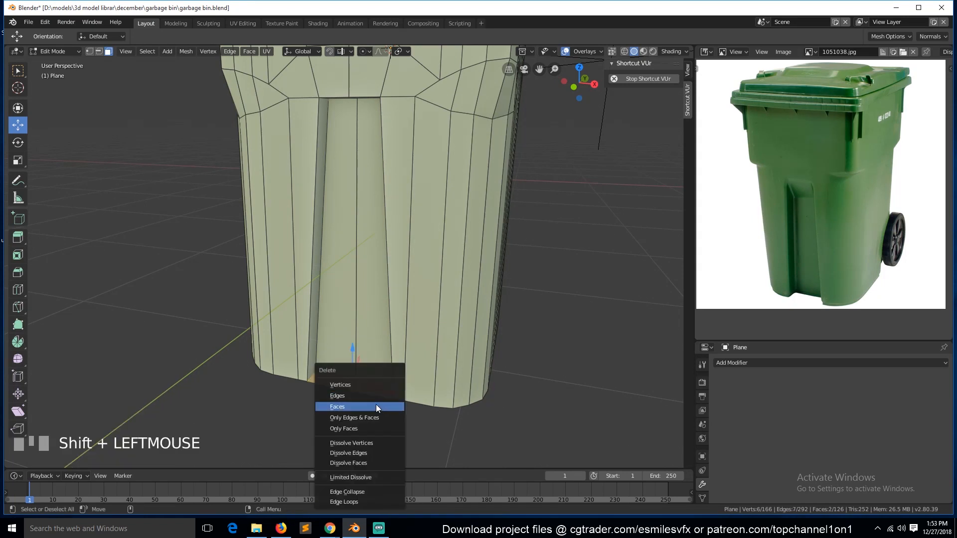
left_click(375, 406)
- Slide the two top edges of the recess's back panel down to slope the recess ceiling, and narrow them slightly
key("grave")
key("2")
left_click(342, 117)
key("w")
left_click(366, 117, "shift")
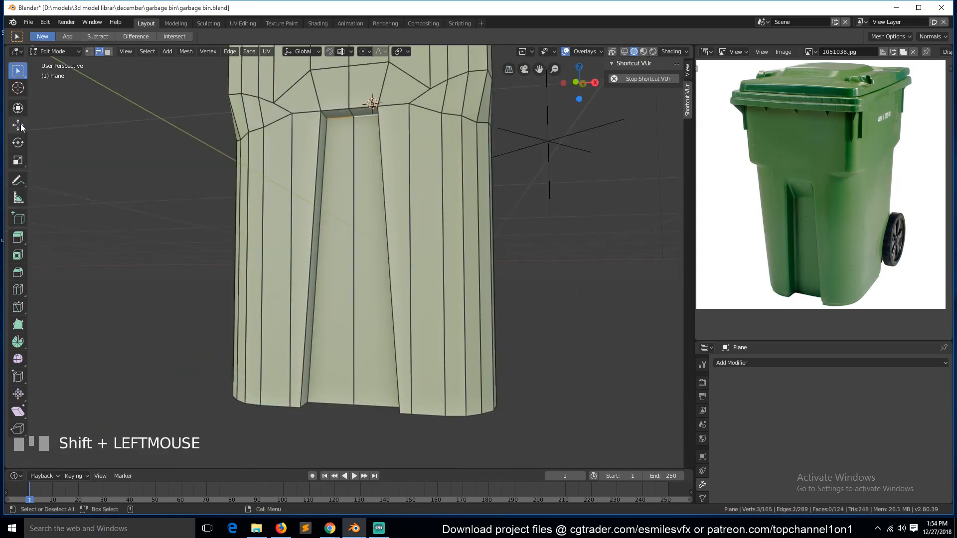
left_click(20, 126)
key("g")
key("g")
left_click(367, 206)
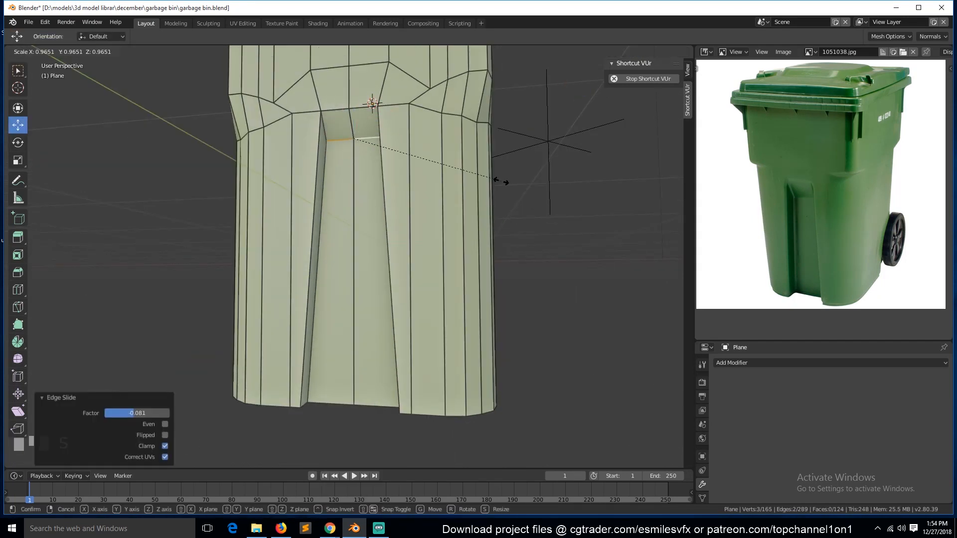
key("alt+a")
- Cut a horizontal row of edges above the recess and connect its end vertices to the step-line vertices flanking the recess
key("grave")
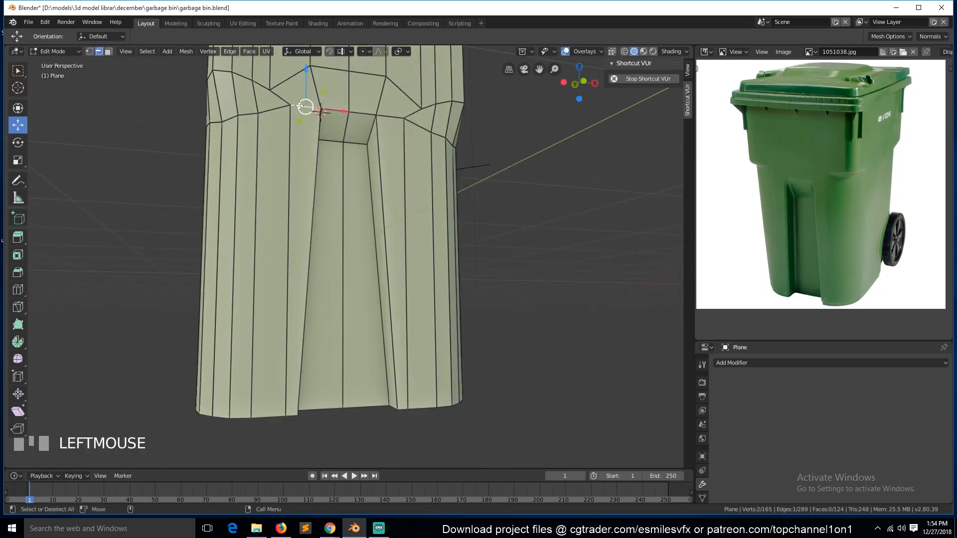
scroll(299, 105, "up", 5)
scroll(361, 168, "down", 3)
key("alt+a")
right_click(456, 242)
left_click(457, 242)
key("1")
left_click(461, 230)
left_click(495, 266, "shift")
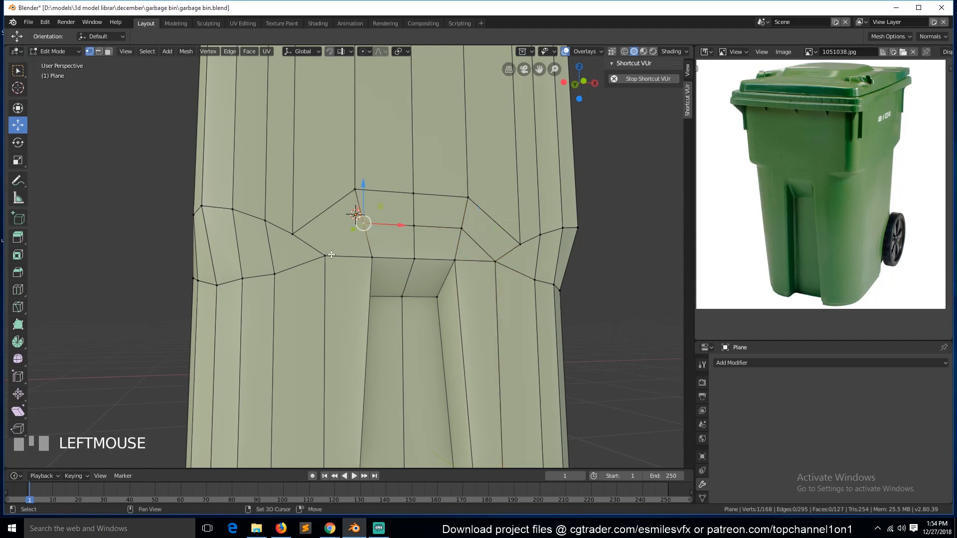
key("alt+a")
scroll(419, 276, "up", 2)
key("2")
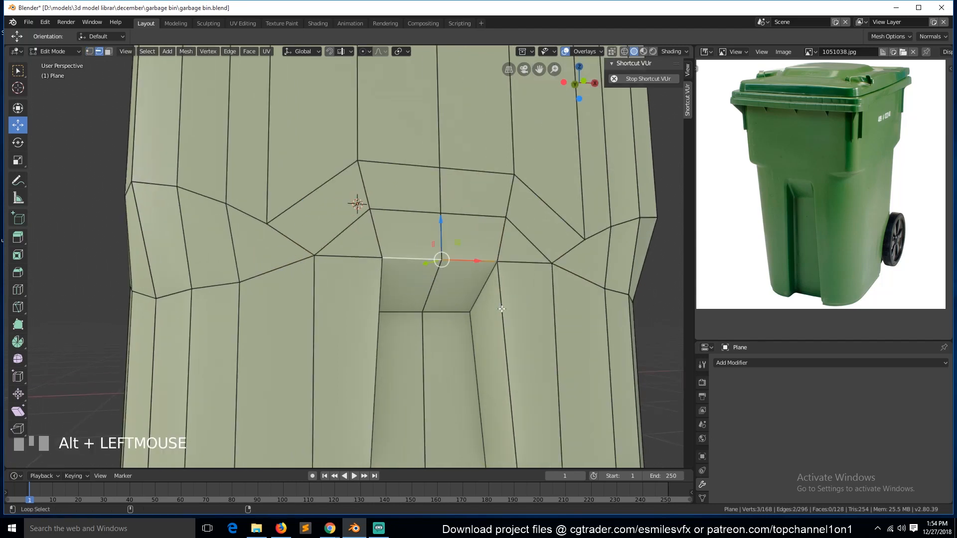
left_click(474, 331, "alt+shift")
left_click(450, 306, "alt+shift")
key("grave")
left_click(396, 291, "alt+shift")
left_click(405, 331, "alt+shift")
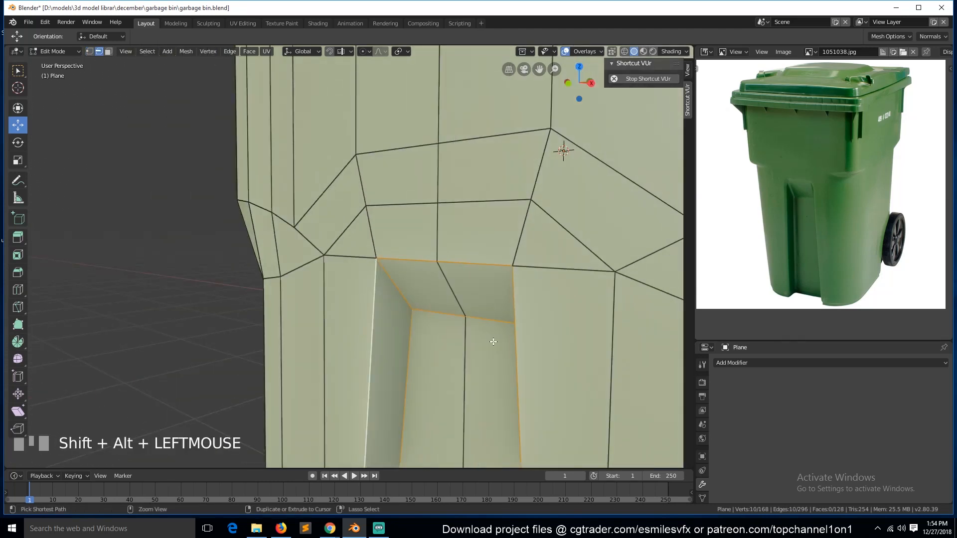
key("ctrl+b")
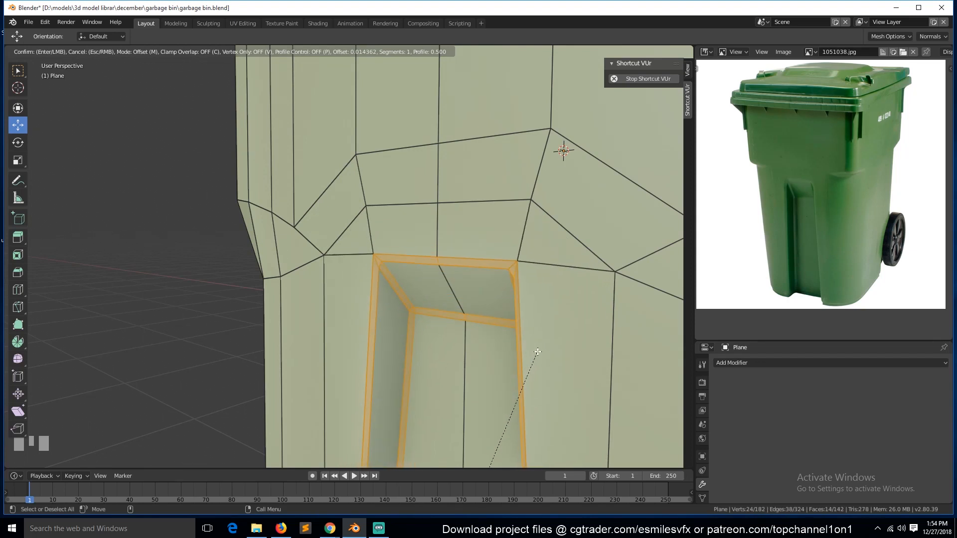
right_click(539, 356)
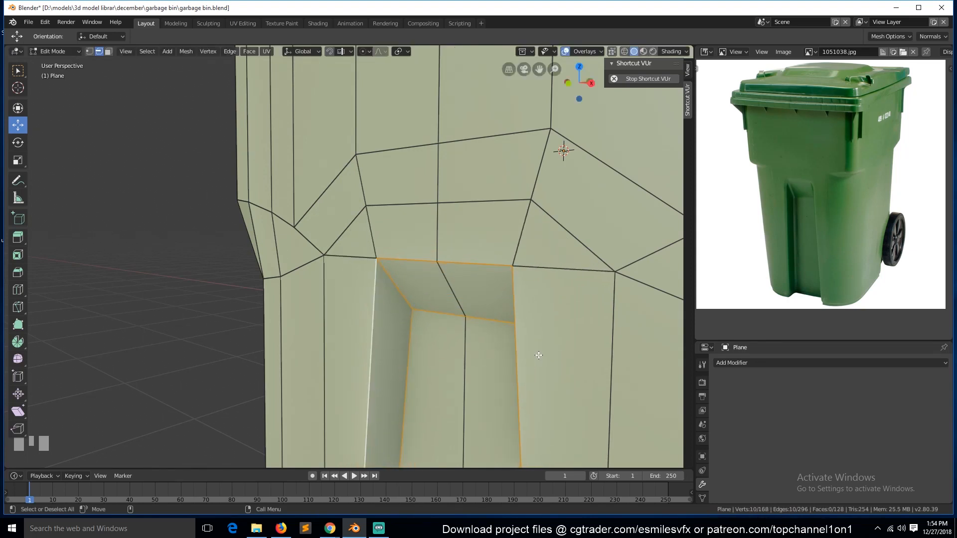
- Bevel the inner edges of the recess around its back panel together with the two depth edges at its upper corners
left_click(397, 288)
key("grave")
left_click(468, 288, "shift")
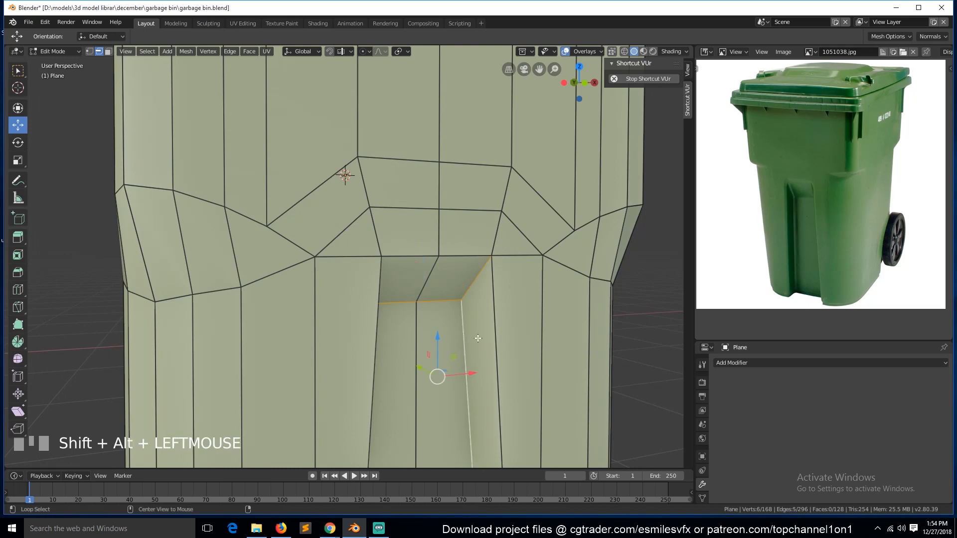
key("grave")
left_click(384, 330, "alt+shift")
key("ctrl+b")
scroll(630, 314, "down", 3)
left_click(607, 300)
- Merge the small bevel vertices at the recess's upper right outer corner in pairs
key("1")
left_click(529, 248)
key("alt+a")
scroll(598, 269, "up", 3)
scroll(598, 269, "down", 2)
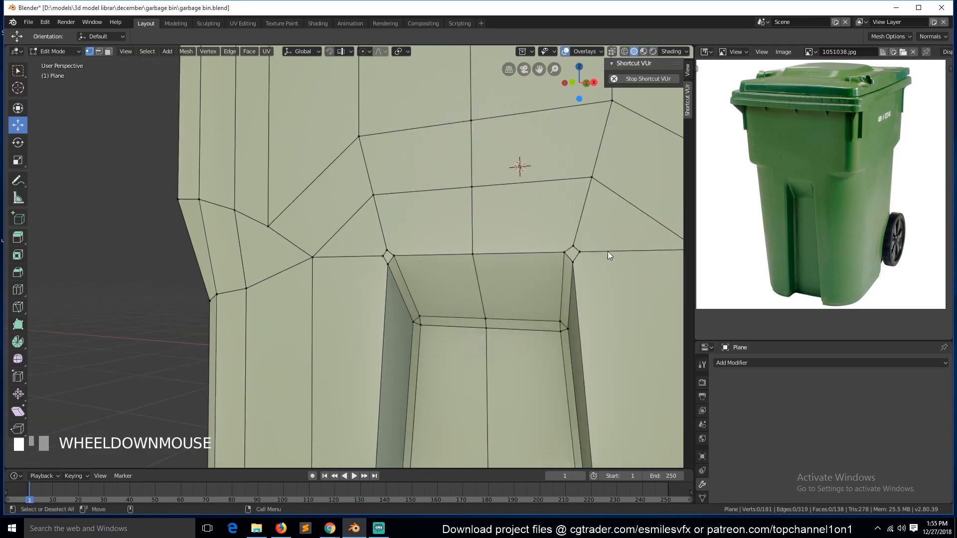
key("w")
key("alt+m")
left_click(575, 259)
left_click(584, 250)
left_click(579, 266, "shift")
key("alt+m")
left_click(582, 270)
- Merge the small bevel vertices at the recess's upper left outer corner in pairs
left_click(386, 247)
left_click(399, 260, "shift")
key("alt+m")
left_click(399, 260)
left_click(382, 257)
left_click(393, 265, "shift")
key("alt+m")
left_click(394, 265)
- Bevel the recess's outer rim edges with one segment and an offset of about 0.013
key("Tab")
scroll(416, 270, "down", 3)
key("Tab")
key("ctrl+r")
left_click(448, 267)
scroll(470, 301, "up", 3)
left_click(573, 294, "alt")
key("ctrl+b")
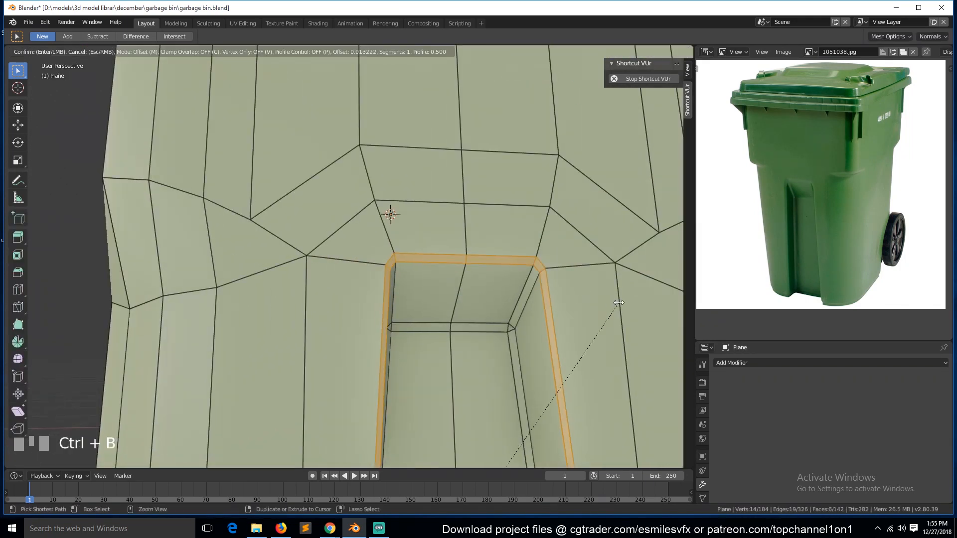
left_click(618, 302)
- View the body from the front in Object Mode and save the file
key("Tab")
scroll(522, 318, "down", 7)
key("KP_1")
scroll(423, 354, "up", 3)
key("ctrl+s")
scroll(423, 355, "down", 2)
- Delete the vertices of the body's left half up to its vertical centre line and save the file
key("Tab")
key("z")
key("alt+a")
key("1")
key("n")
key("b")
left_click_drag(270, 142, 367, 420)
key("x")
key("Return")
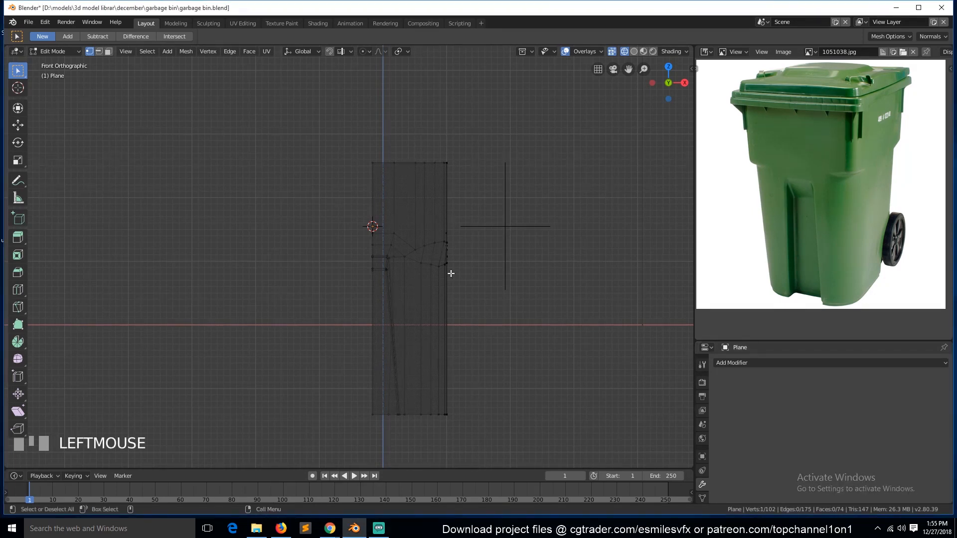
key("Tab")
key("x")
key("alt+a")
key("z")
key("ctrl+s")
- Select the upper step line around the body's corners in wireframe and edge-slide it upward by about 0.07
scroll(413, 313, "up", 3)
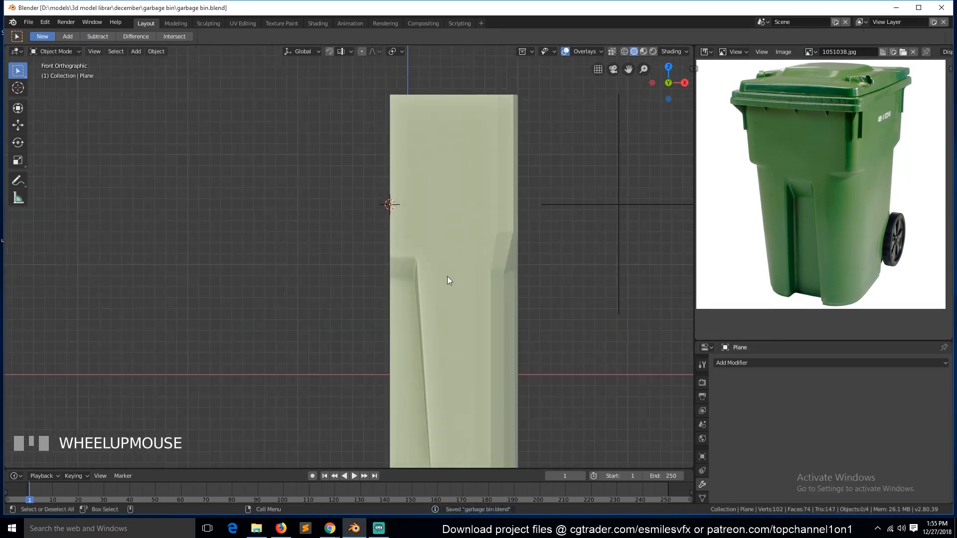
key("Tab")
scroll(462, 239, "up", 2)
key("z")
left_click(571, 238)
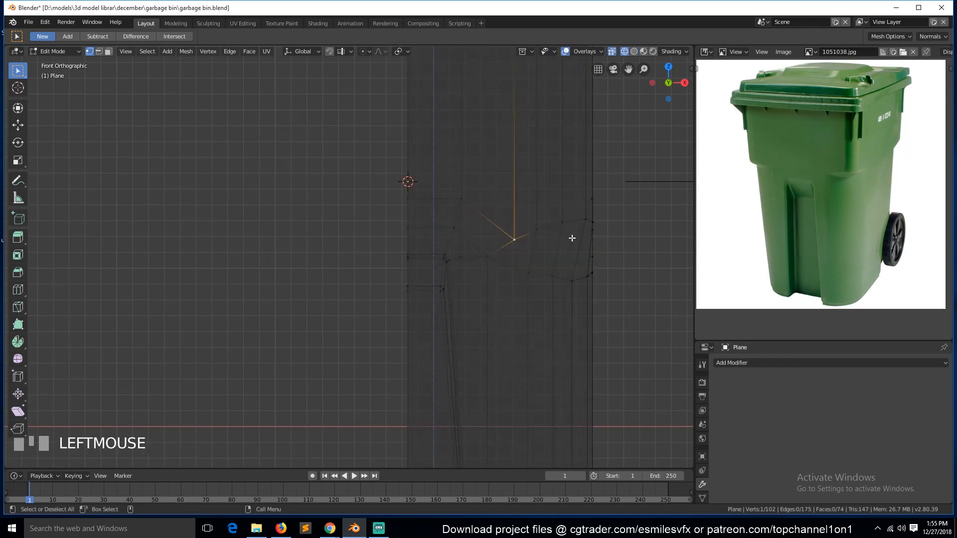
left_click_drag(518, 207, 622, 254)
scroll(577, 256, "down", 2)
middle_click_drag(576, 256, 425, 283)
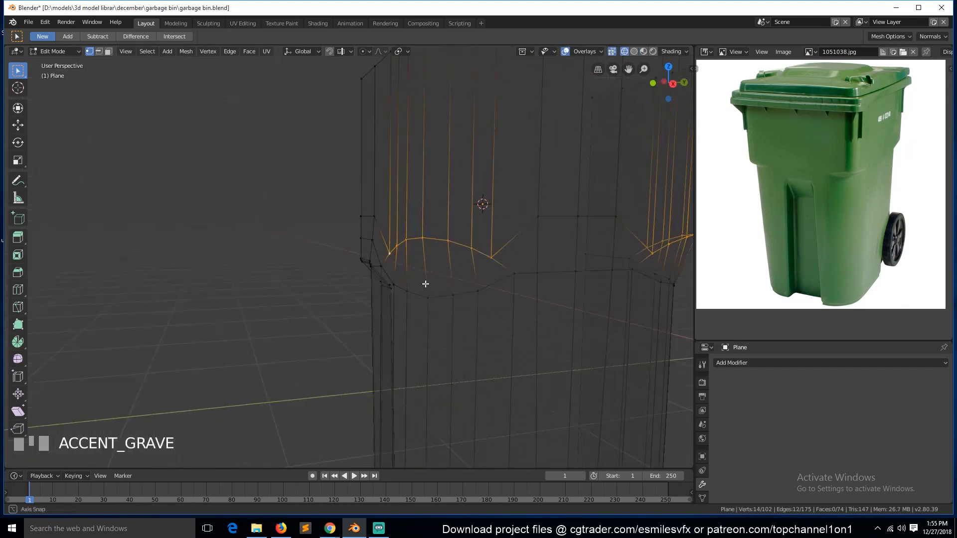
key("KP_1")
key("g")
key("g")
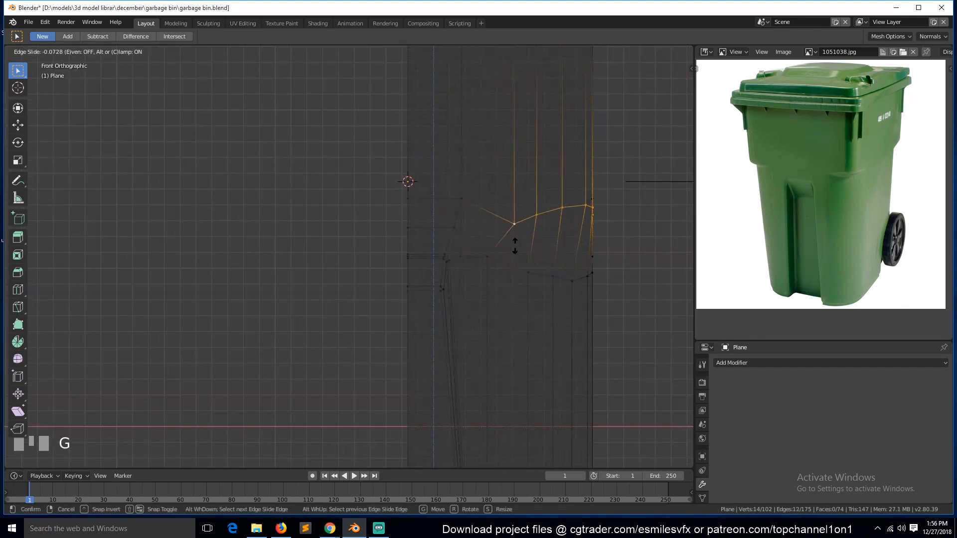
left_click(515, 246)
key("alt+a")
key("z")
left_click(555, 265)
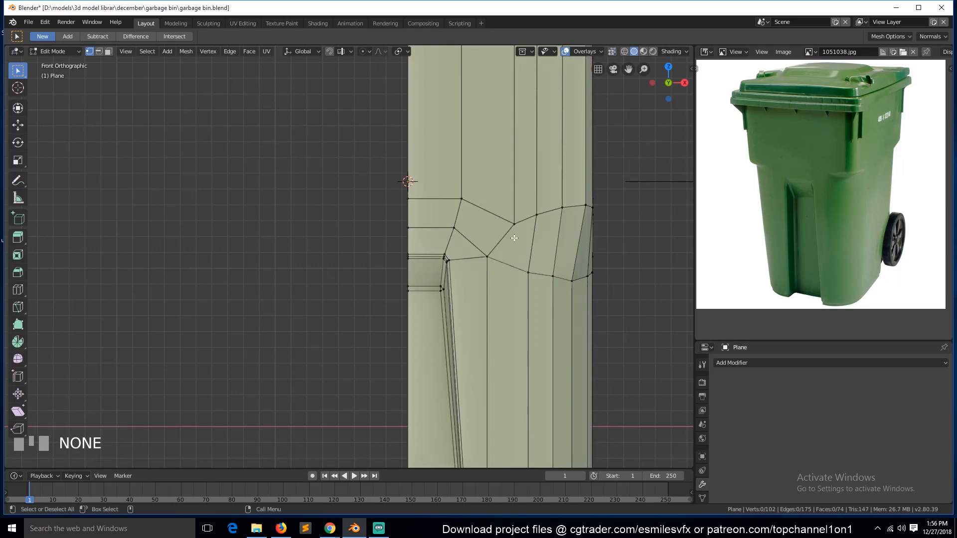
key("2")
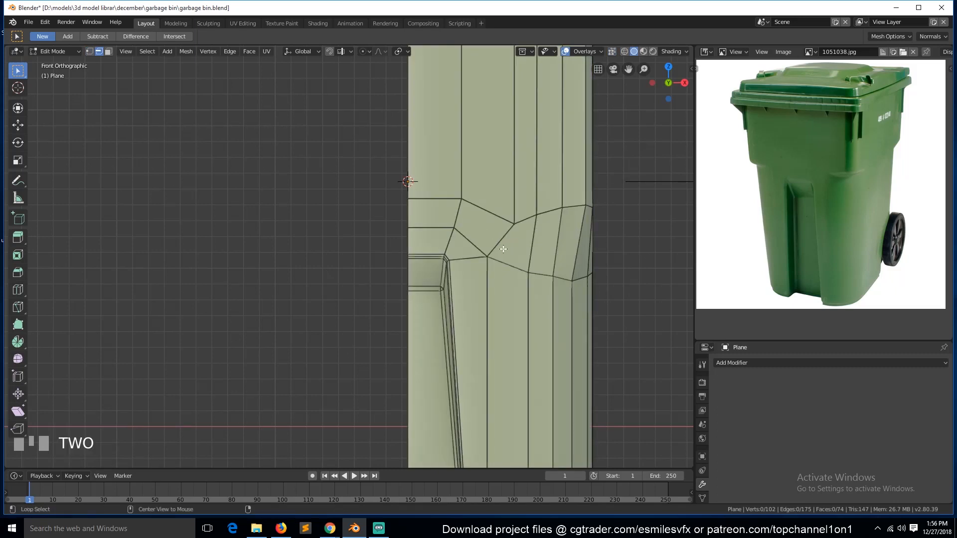
left_click(580, 228, "ctrl")
key("ctrl+z")
key("grave")
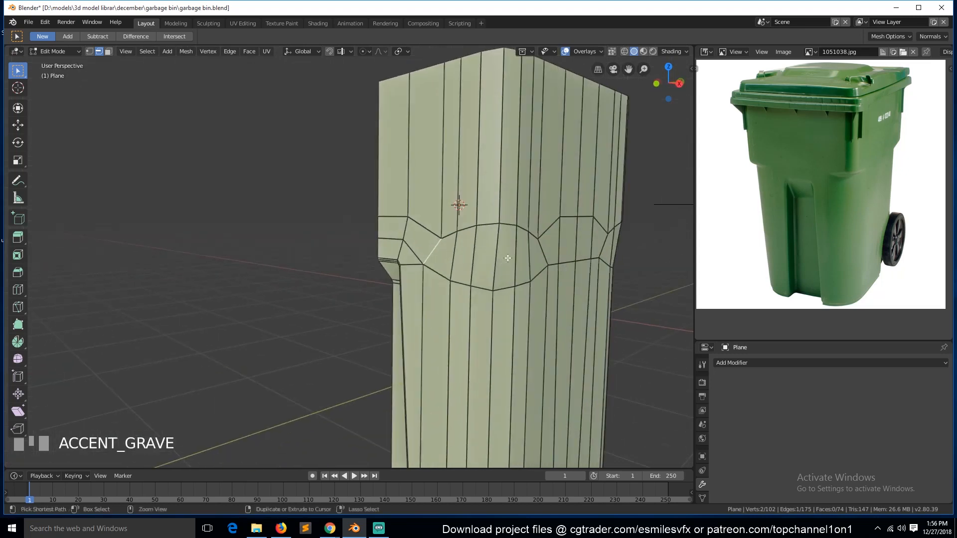
scroll(503, 259, "down", 3)
key("grave")
scroll(526, 265, "up", 2)
key("grave")
- Delete the rear half of the remaining body in side view, leaving only the front quarter, and save the file
key("KP_3")
key("1")
key("z")
left_click(467, 300)
key("b")
key("b")
mouse_move(426, 121)
left_mouse_down()
mouse_move(575, 366)
mouse_move(574, 435)
left_mouse_up()
key("x")
left_click(507, 202)
key("Tab")
key("z")
left_click(468, 222)
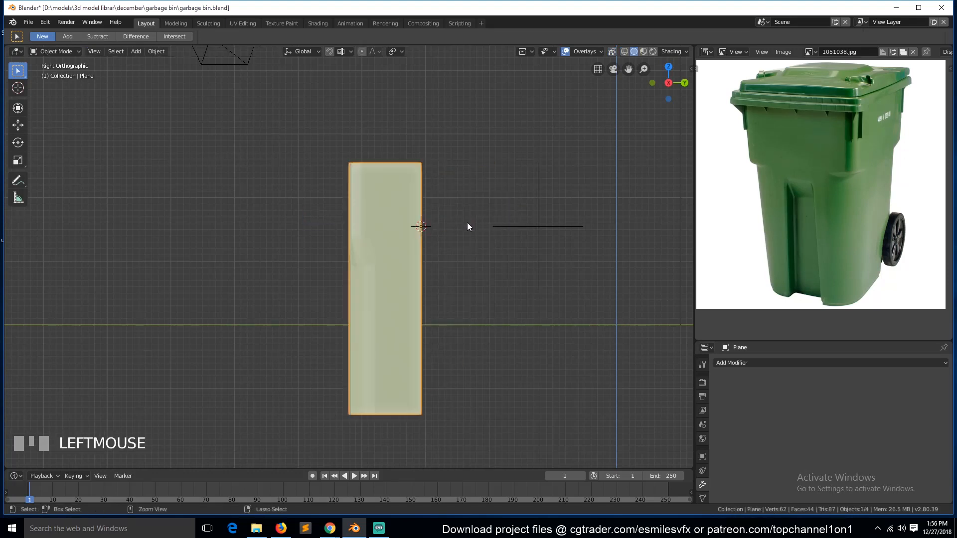
key("ctrl+s")
- Add a Mirror modifier to the body with only the Z axis enabled, and save the file
left_click(764, 362)
left_click(757, 264)
left_click(731, 418)
left_click(734, 427)
left_click(733, 429)
left_click(731, 439)
key("Tab")
key("ctrl+s")
- Select the edge path running up the front, over the corner's step arc and down the side, and bevel it with one segment
key("grave")
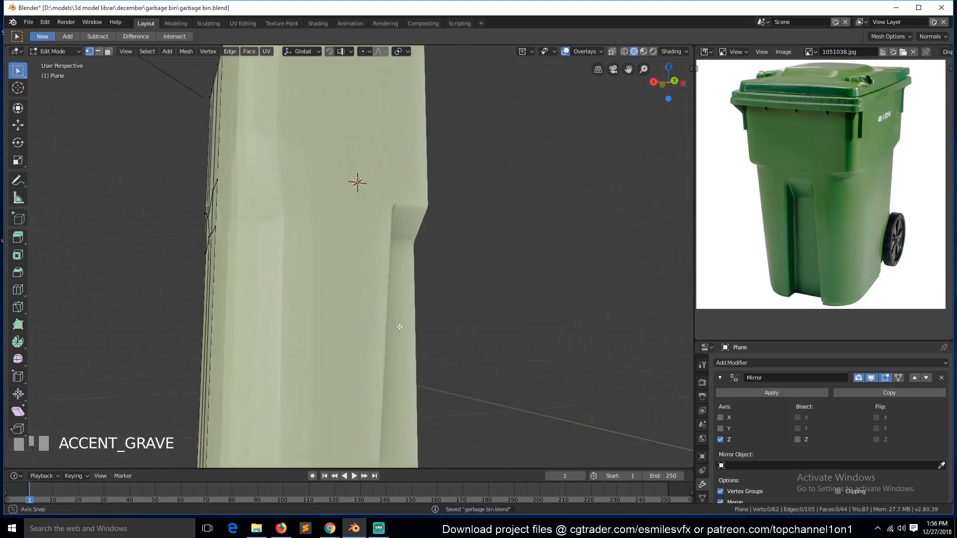
key("2")
left_click(468, 286)
left_click(469, 255, "ctrl")
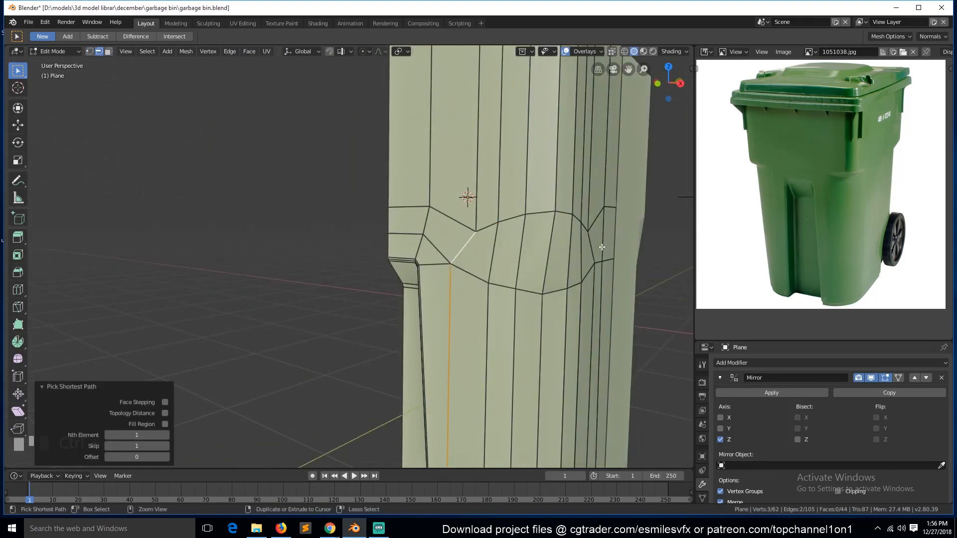
left_click(589, 318, "ctrl")
scroll(571, 339, "down", 5)
key("ctrl+b")
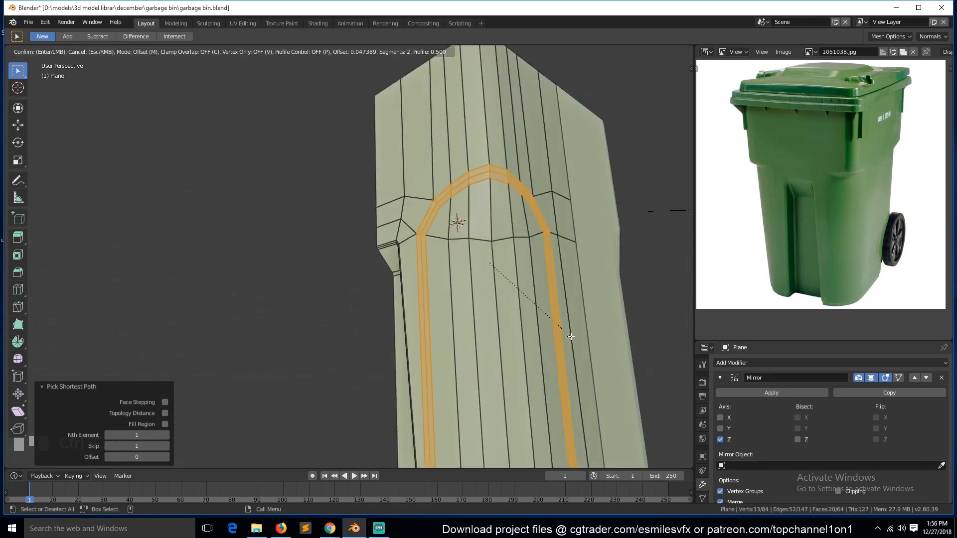
left_click(569, 332)
- Select the four tall faces below the corner's arc and offset them by 0.023 with Shrink/Fatten
key("3")
left_click(466, 339)
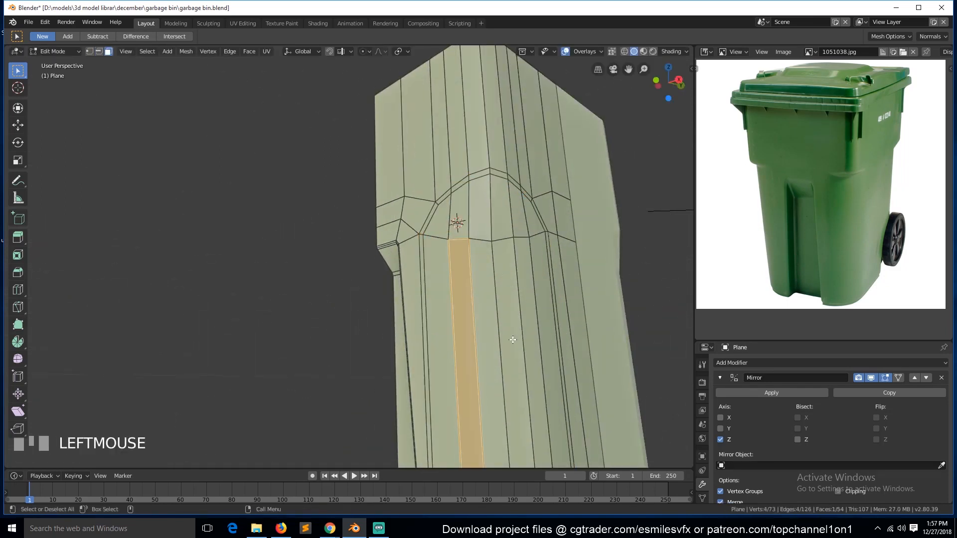
scroll(512, 338, "down", 2)
left_click(464, 329, "ctrl")
key("KP_7")
scroll(531, 334, "up", 2)
scroll(531, 334, "up", 2)
key("alt+s")
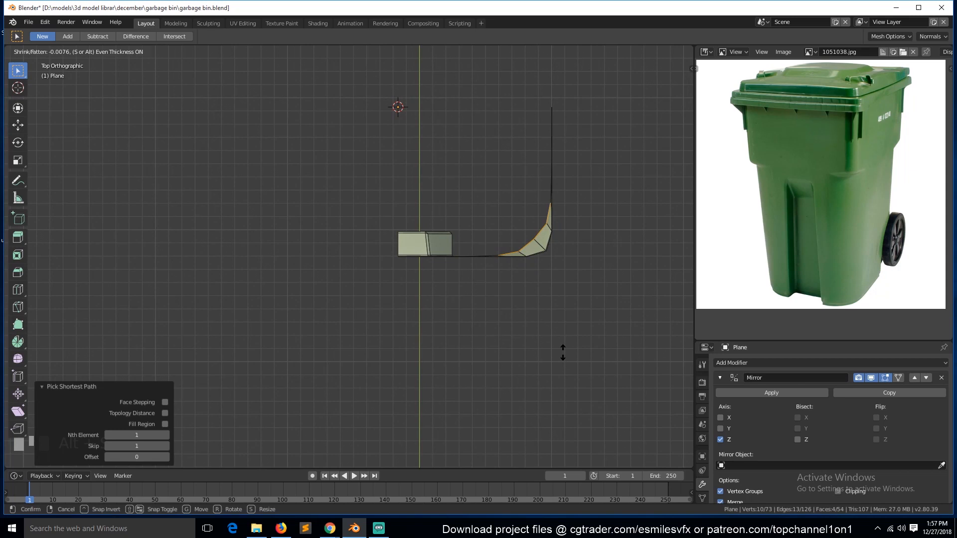
left_click(560, 351)
- Flatten the body's bottom edge line by scaling it to 0 along Z, and save the file
key("KP_1")
scroll(557, 352, "down", 3)
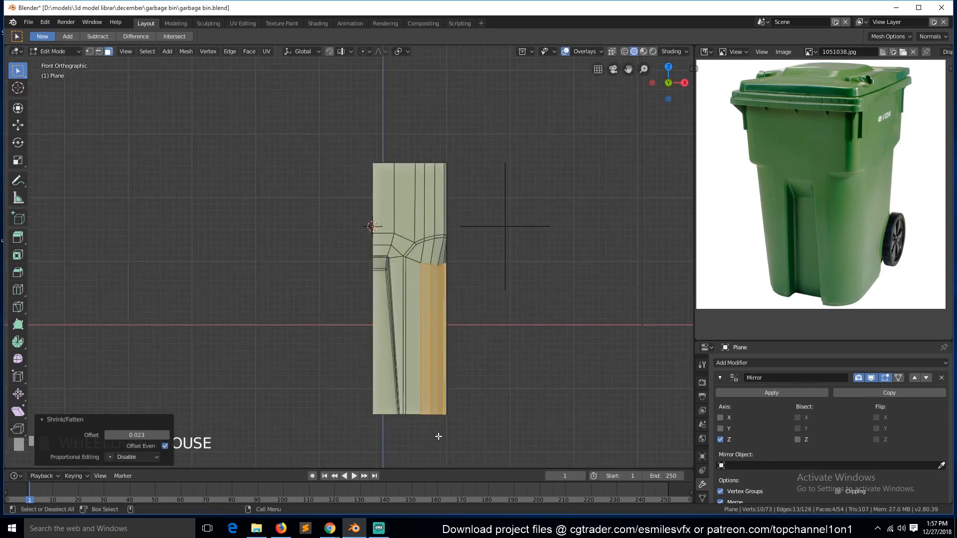
left_click(405, 431, "alt")
key("s")
key("z")
key("0")
left_click(426, 431)
key("Tab")
scroll(510, 402, "up", 3)
key("ctrl+s")
scroll(509, 407, "down", 2)
scroll(503, 391, "up", 1)
scroll(491, 396, "down", 2)
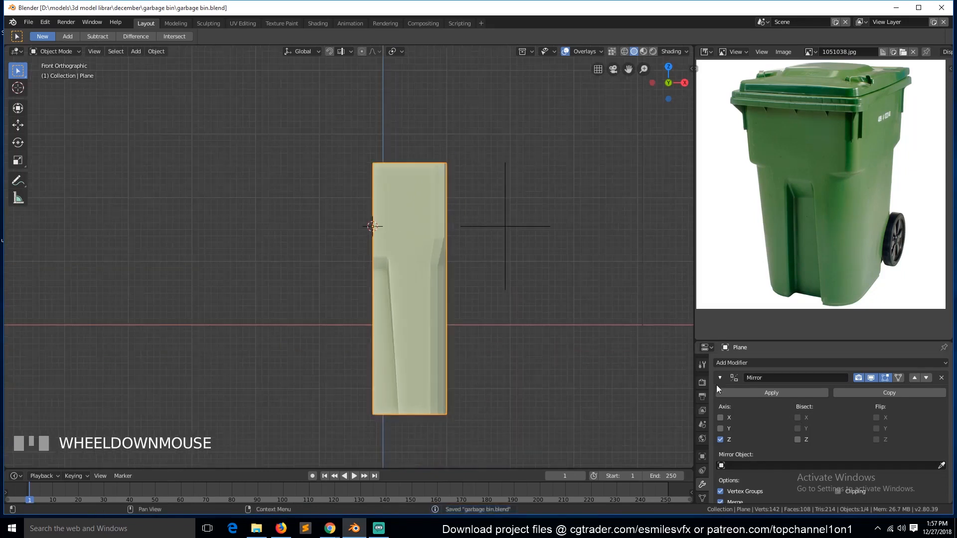
- Enable the X axis alongside Z in the Mirror modifier and apply the modifier
left_click(720, 418)
right_click(443, 341)
right_click(459, 349)
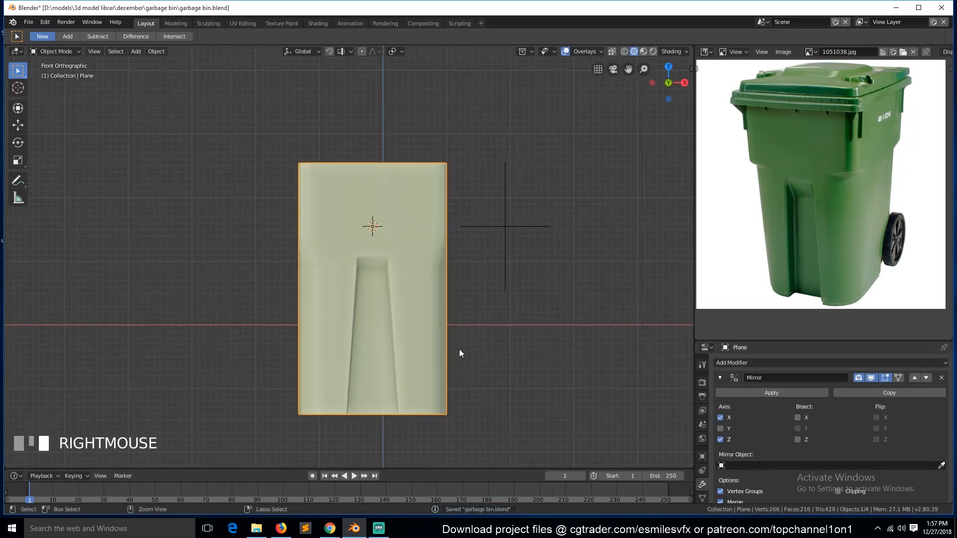
key("Tab")
key("Tab")
key("grave")
left_click(726, 438)
left_click(763, 391)
- Scale the bottom edge loop of the whole body to about 0.75 in front view to taper the lower part
key("Tab")
key("KP_1")
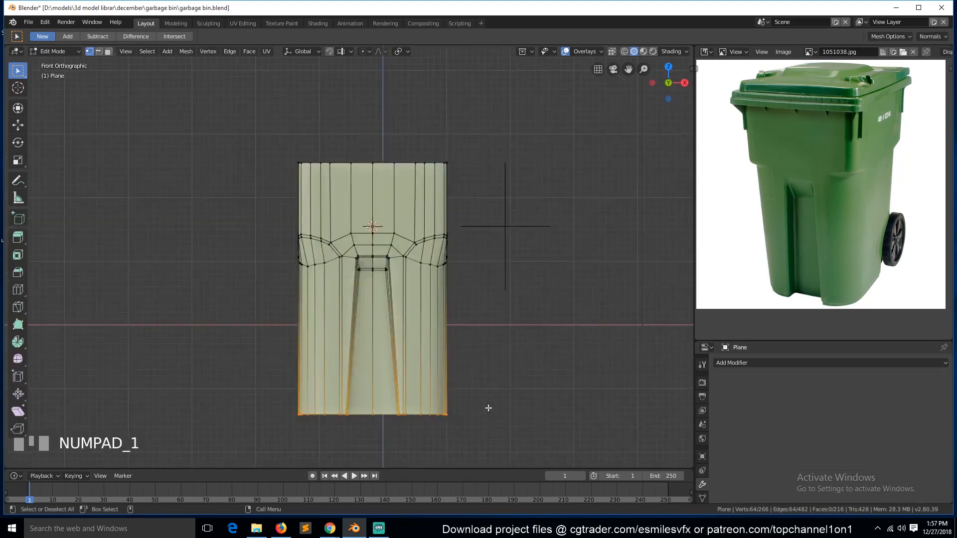
key("s")
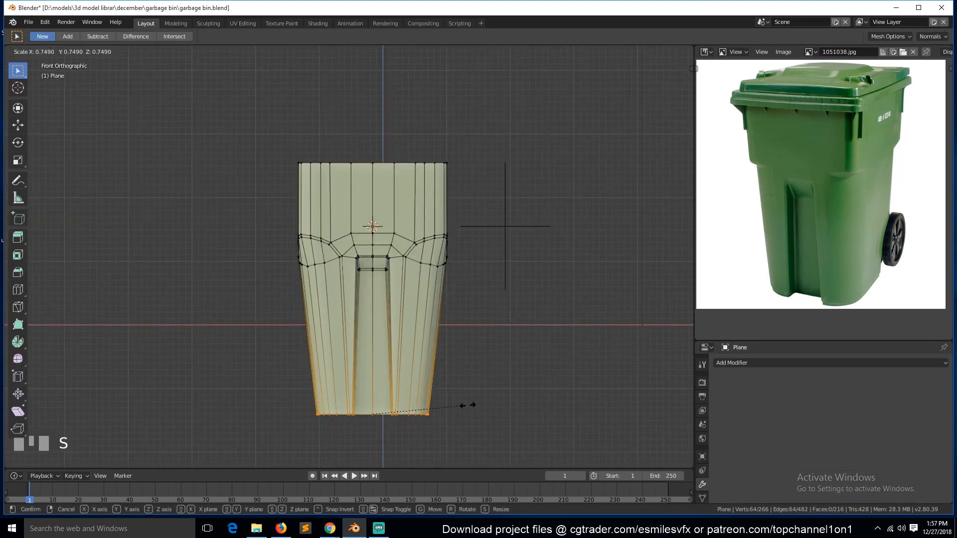
left_click(467, 405)
- Select the loops around the recessed lower corner panels, scale them inward in front view and save the file
left_click(427, 261, "alt")
left_click(317, 262, "alt+shift")
key("grave")
key("KP_1")
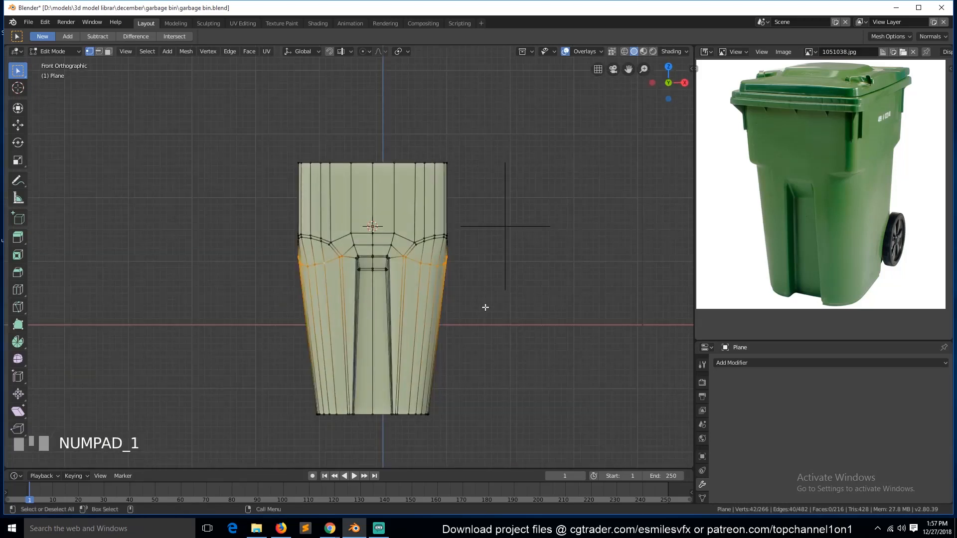
key("s")
left_click(473, 301)
key("Tab")
scroll(459, 322, "up", 1)
key("ctrl+s")
key("Tab")
key("Tab")
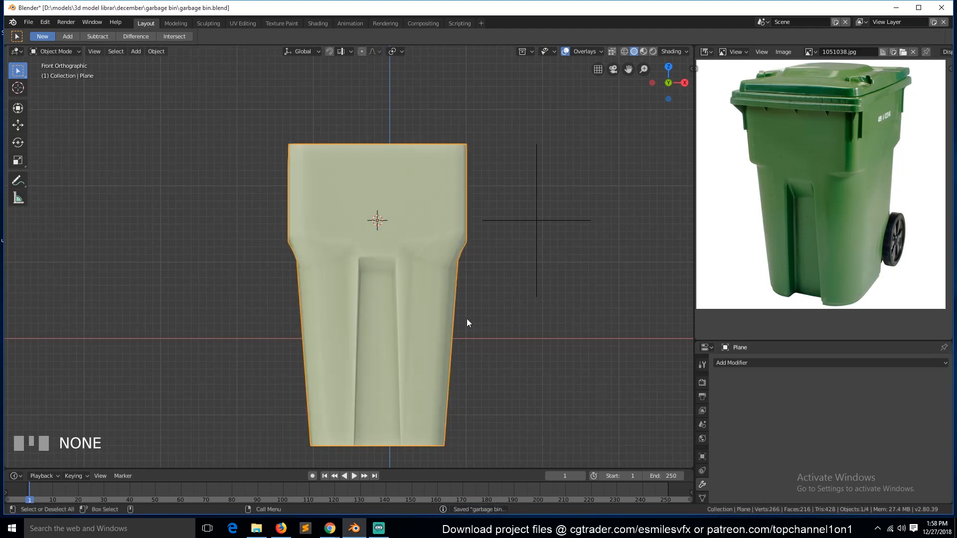
- Add a Subdivision modifier with level 2 to the body, save the file and check the corner mesh
key("ctrl+2")
key("alt+a")
key("ctrl+s")
scroll(473, 345, "down", 1)
middle_click_drag(473, 344, 371, 285)
key("Tab")
scroll(371, 285, "up", 2)
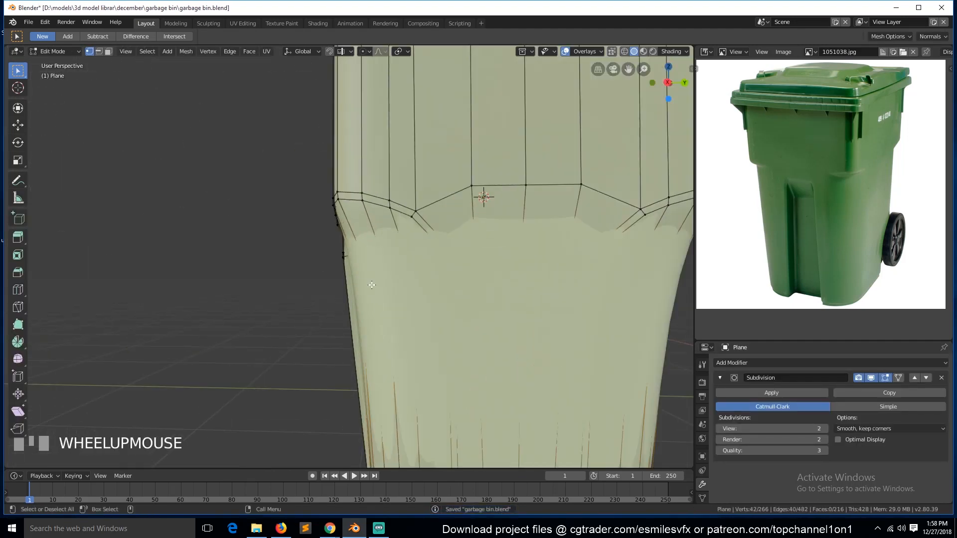
scroll(371, 285, "down", 3)
left_click(506, 358)
key("KP_1")
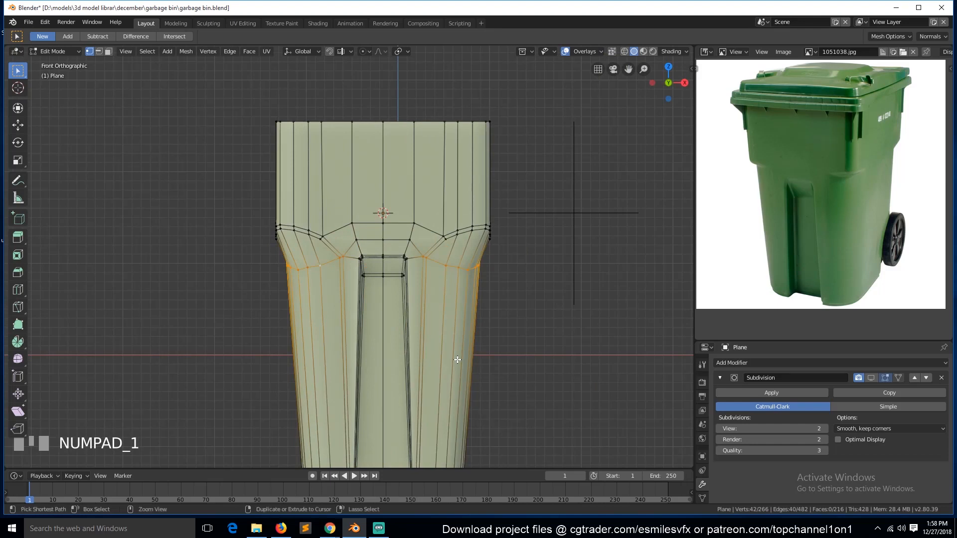
- Undo the Subdivision modifier and the inward scaling of the corner panels
key("ctrl+z")
key("ctrl+z")
key("ctrl+z")
key("ctrl+z")
scroll(460, 362, "down", 2)
key("Tab")
scroll(464, 366, "up", 2)
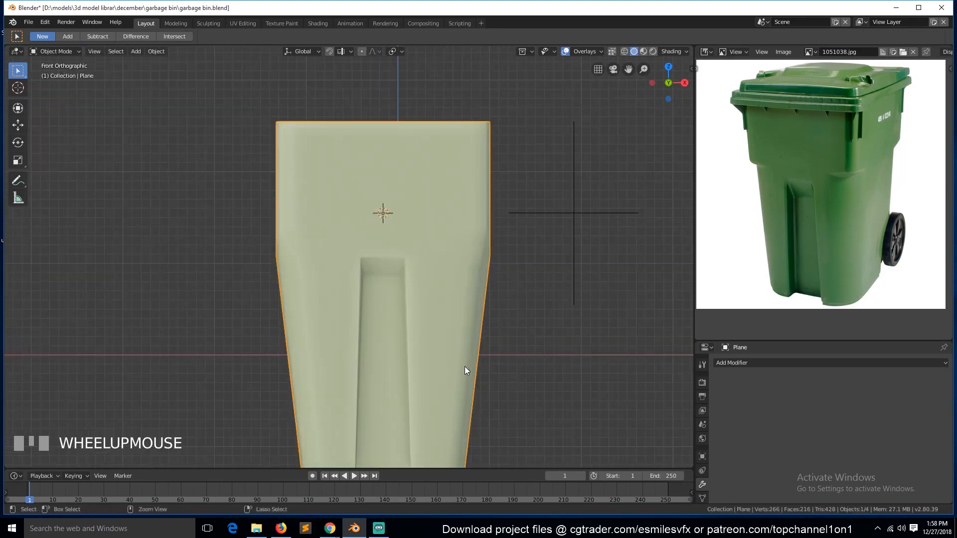
- Save the file and delete the left half of the body in wireframe front view
key("Tab")
key("ctrl+s")
scroll(471, 354, "up", 3)
scroll(522, 347, "down", 2)
key("alt+a")
key("grave")
mouse_move(519, 355)
middle_mouse_down()
mouse_move(415, 335)
mouse_move(450, 322)
middle_mouse_up()
scroll(450, 322, "down", 2)
key("KP_1")
scroll(450, 322, "down", 2)
key("z")
key("n")
left_click_drag(256, 103, 367, 455)
key("x")
left_click(398, 312)
- Delete the rear half of the remaining body in top view, leaving only the front corner quarter
key("KP_7")
left_click_drag(271, 62, 531, 177)
key("x")
left_click(531, 178)
key("Tab")
key("Tab")
middle_click_drag(444, 298, 375, 196)
key("z")
left_click(389, 306)
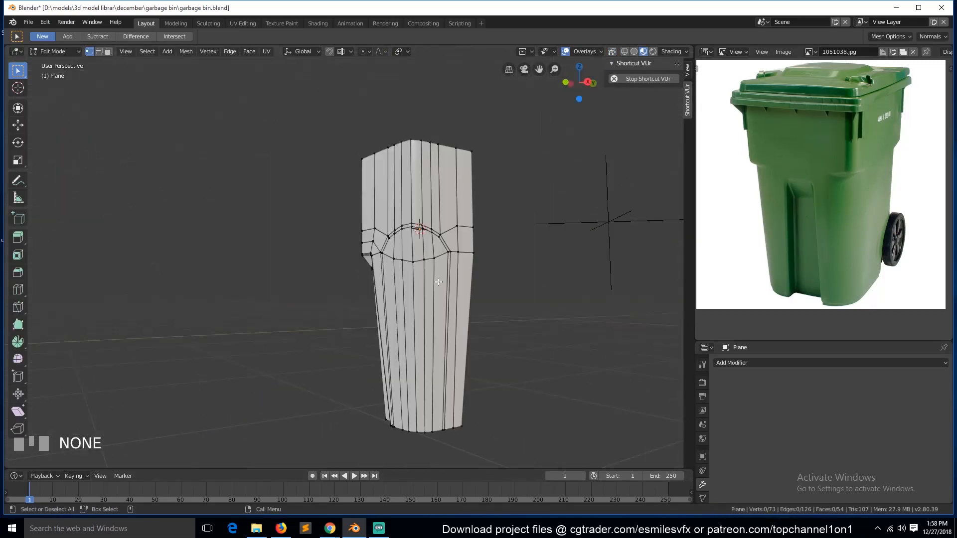
- Select the vertex row at the base of the corner's arc panel and scale it to 0.925 in X and Y
scroll(438, 282, "up", 2)
left_click(400, 252)
left_click(481, 264, "ctrl")
key("KP_7")
scroll(475, 269, "up", 8)
scroll(459, 276, "down", 8)
key("s")
key("shift+z")
left_click(504, 286)
- Deselect the end vertices of that row and scale the three middle ones in X and Y only
scroll(342, 248, "up", 7)
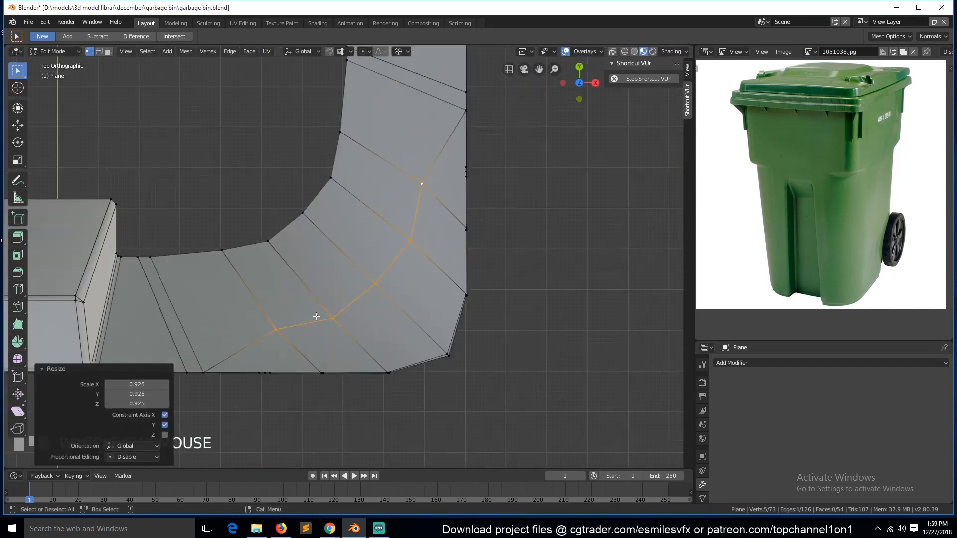
left_click(427, 180, "shift")
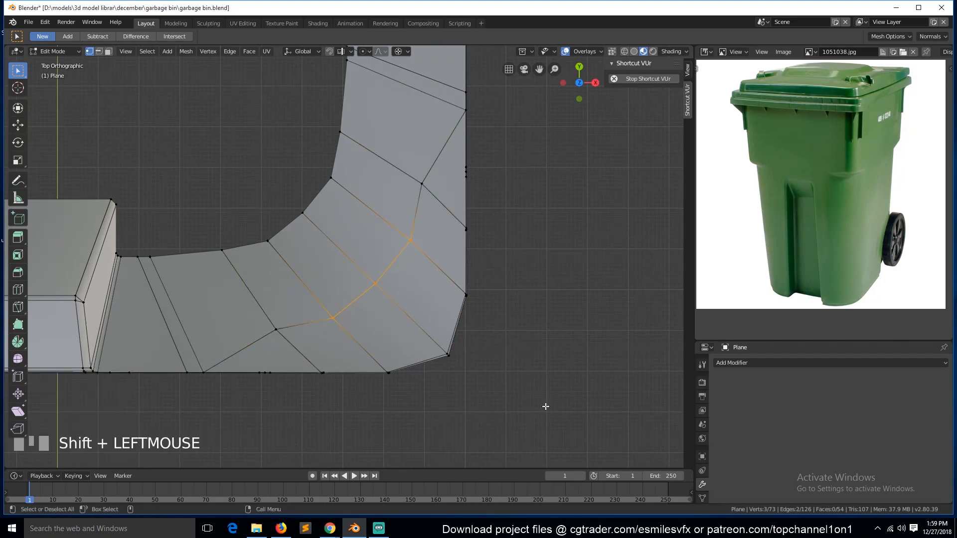
key("s")
key("shift+z")
left_click(525, 388)
key("Tab")
scroll(518, 386, "down", 4)
middle_click_drag(516, 384, 516, 302)
scroll(484, 289, "up", 1)
- Subdivide the vertical edges inside the corner's arc panel to add a horizontal edge row across it
key("Tab")
key("alt+a")
key("grave")
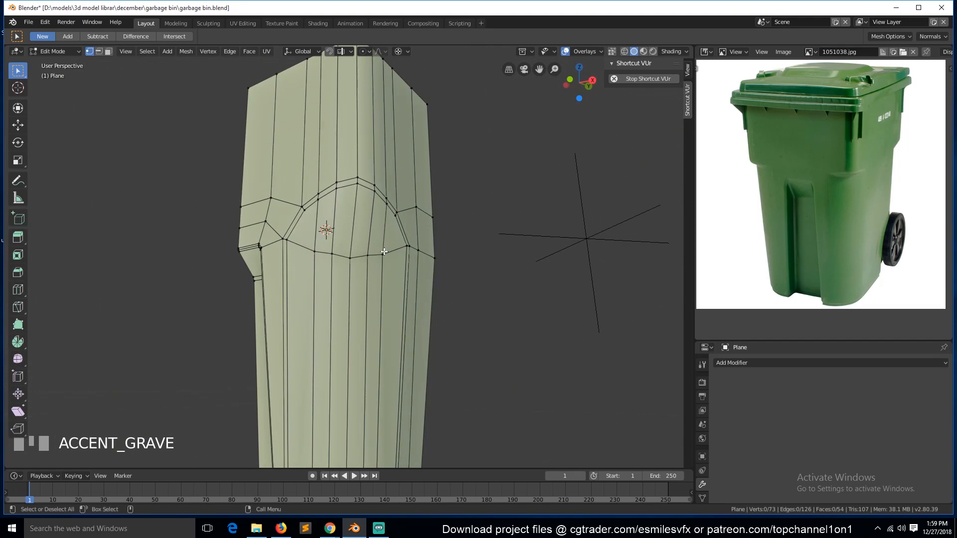
left_click(317, 227)
left_click(368, 232, "shift")
left_click(383, 232, "shift")
right_click(382, 232)
left_click(382, 232)
key("alt+a")
scroll(369, 235, "up", 3)
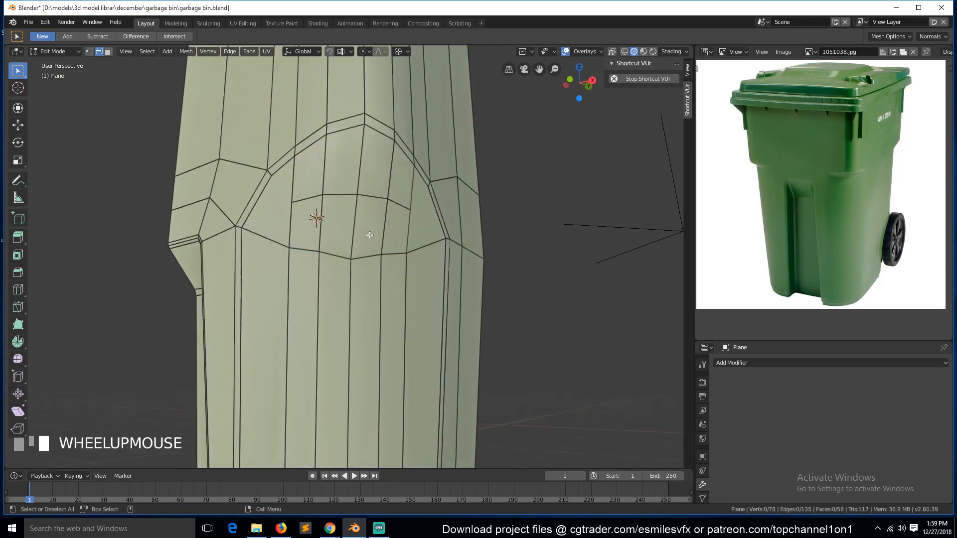
- Select the new horizontal vertex row inside the arc and recess it by 0.072 with Shrink/Fatten
left_click(409, 212)
key("1")
left_click(293, 197, "ctrl")
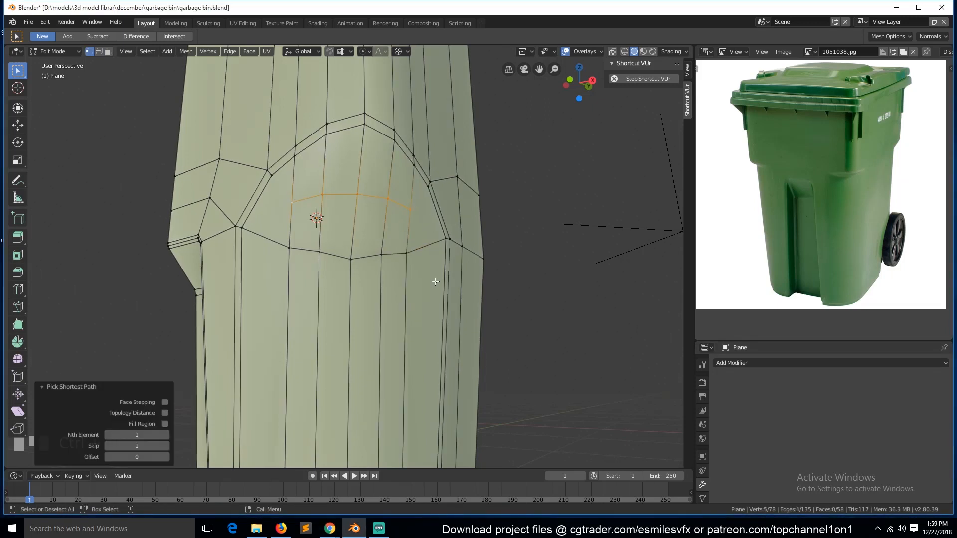
key("KP_1")
key("alt+s")
left_click(438, 314)
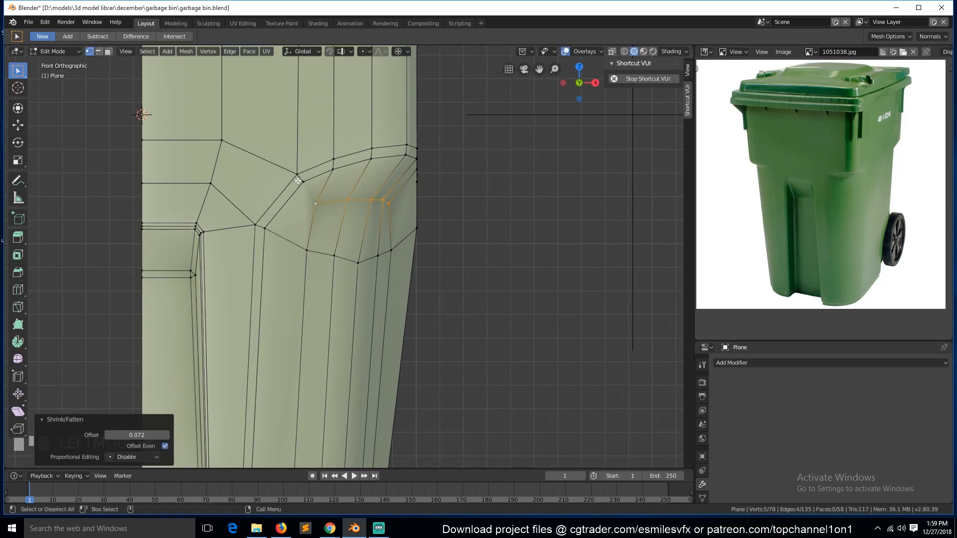
- Connect both ends of the recessed row to the arc's vertices, adjust the row with Shrink/Fatten and save the file
left_click(381, 224, "shift")
key("grave")
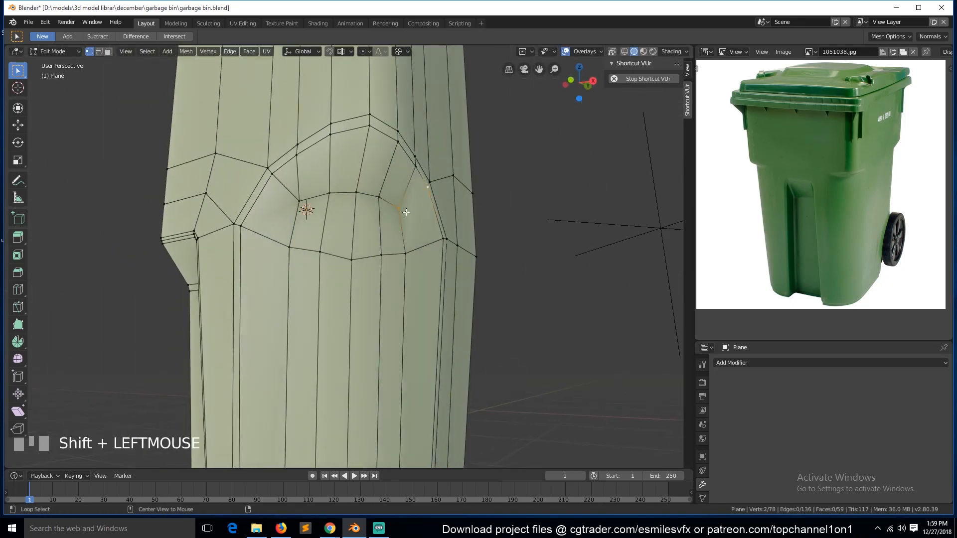
left_click(304, 201, "ctrl")
middle_click_drag(303, 202, 427, 267)
key("alt+s")
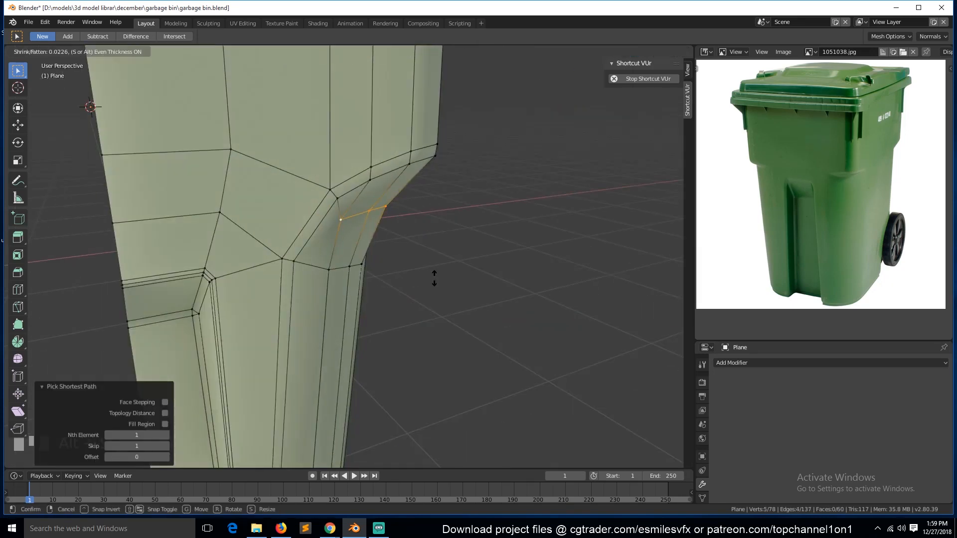
scroll(469, 333, "down", 3)
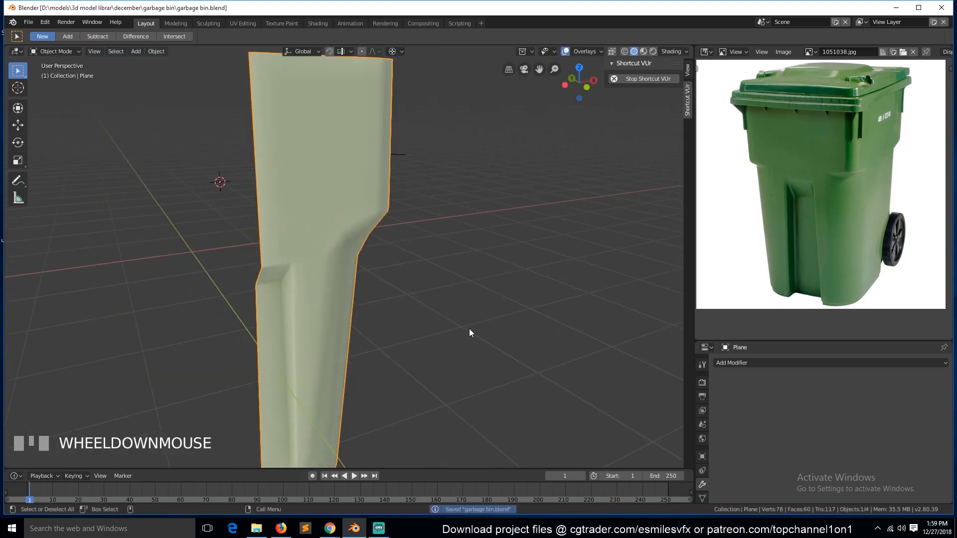
- Add a level-2 Subdivision modifier to the quarter body, check the smoothed corner's edge loops and save the file
key("ctrl+2")
key("alt+a")
scroll(358, 295, "down", 2)
key("grave")
key("Tab")
scroll(367, 204, "up", 3)
scroll(367, 204, "down", 3)
key("grave")
left_click(322, 212, "alt")
key("grave")
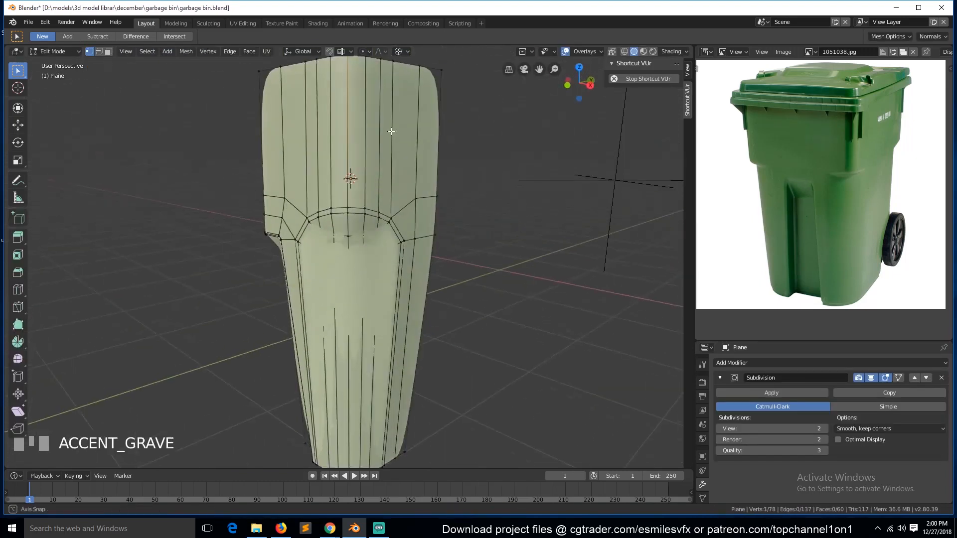
left_click(349, 222, "alt")
key("grave")
key("a")
key("Tab")
key("ctrl+s")
key("grave")
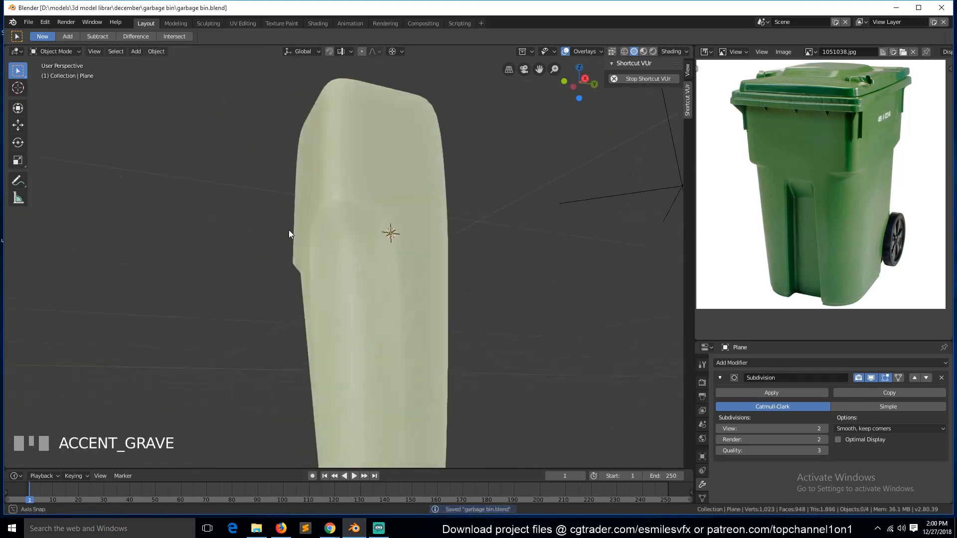
- Select the vertical edge loop running down the centre of the corner and delete it as an edge loop
scroll(293, 249, "up", 3)
key("Tab")
key("grave")
left_click(367, 201, "alt")
key("x")
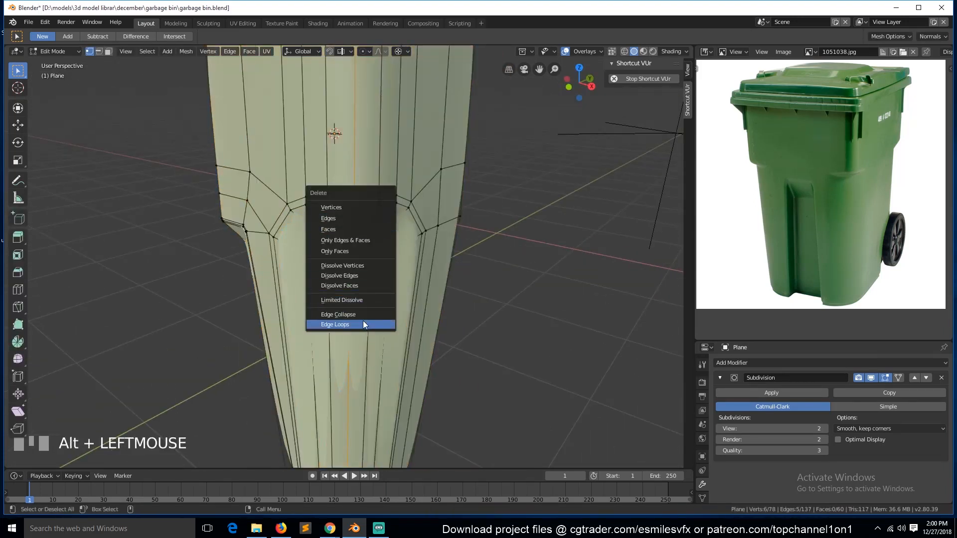
left_click(363, 323)
key("Tab")
key("grave")
- Edge-slide the vertical edge loops beside the deleted one to even out the corner's spacing and save the file
key("Tab")
key("g")
key("g")
left_click(381, 192)
key("g")
key("g")
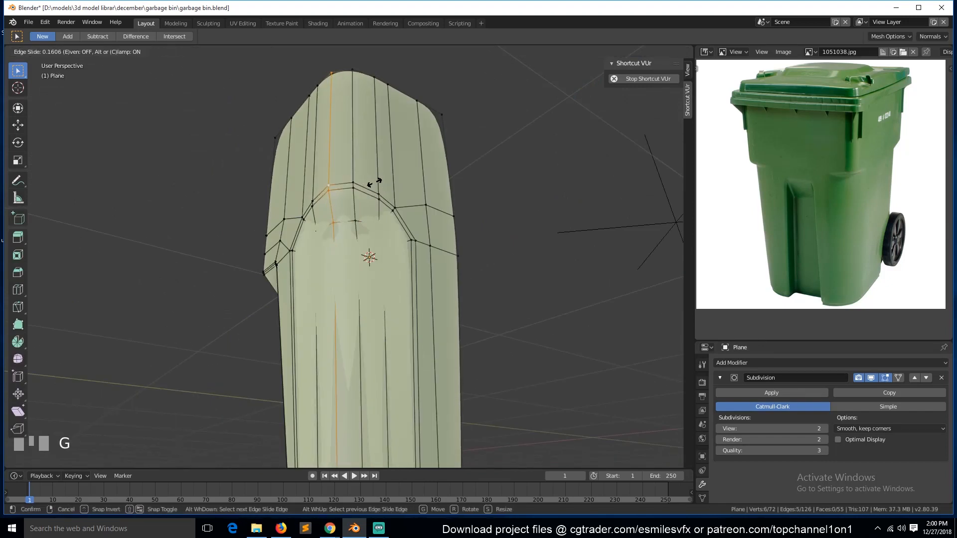
left_click(374, 183)
key("Tab")
key("grave")
key("Tab")
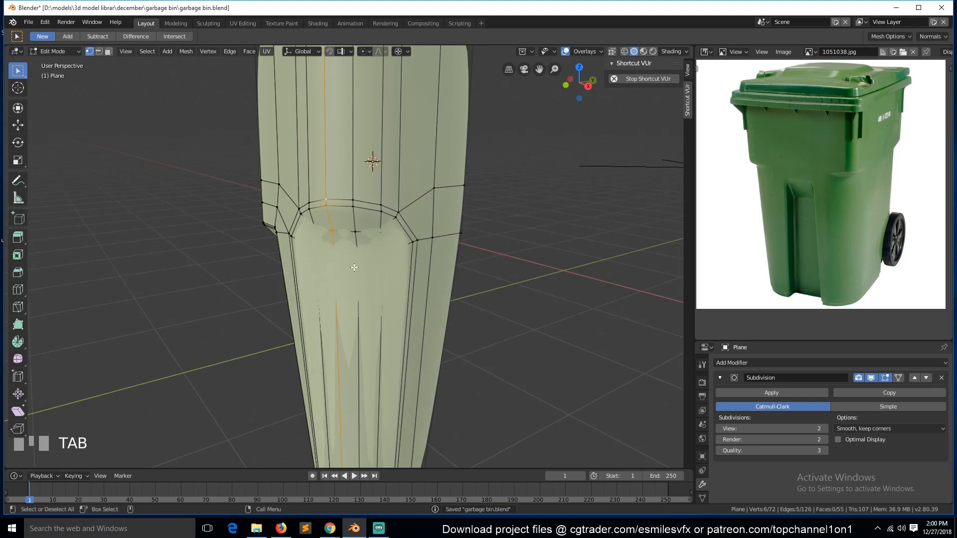
- Add a horizontal loop cut around the lower body, slide it up to just below the corner recess and save the file
key("ctrl+r")
left_click(405, 266)
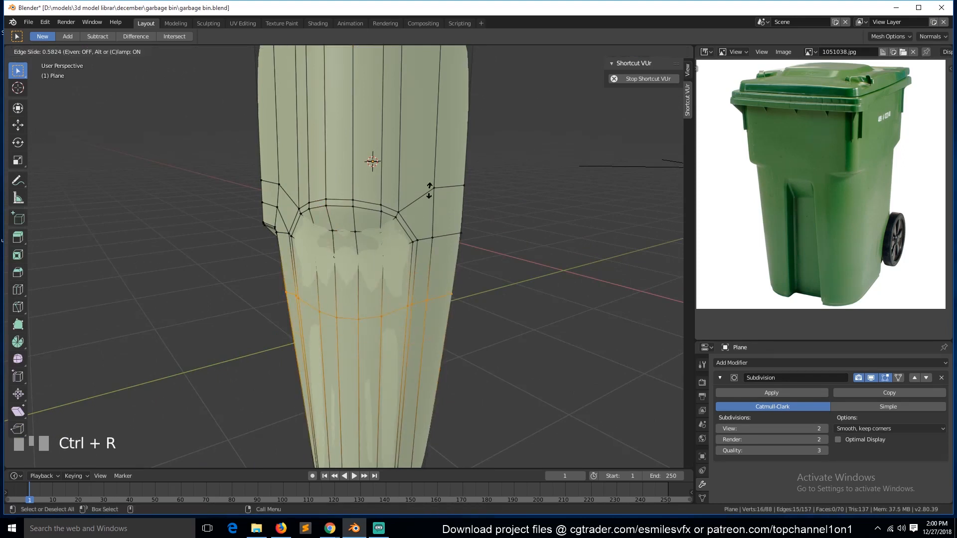
left_click(437, 148)
key("Tab")
key("grave")
middle_click_drag(392, 214, 358, 302)
key("ctrl+s")
key("grave")
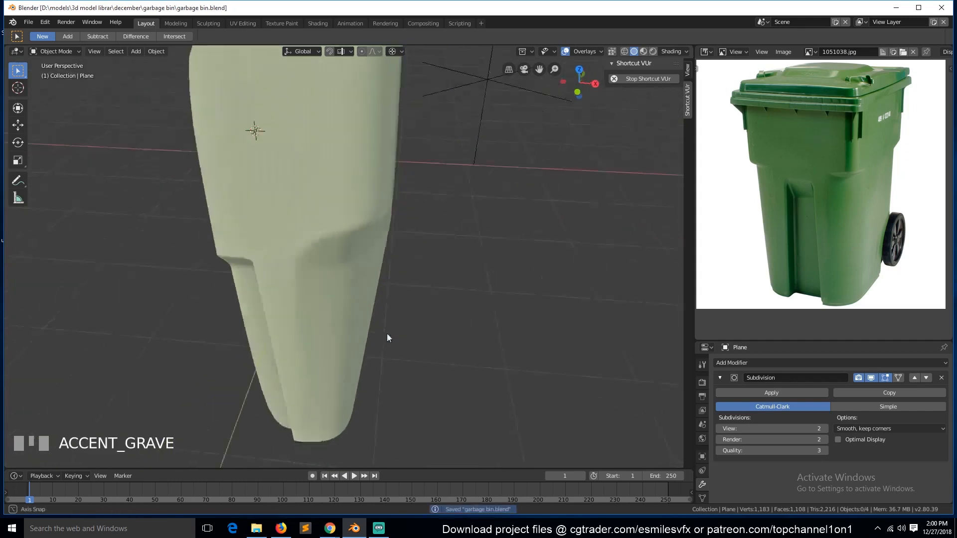
- Edge-slide the horizontal loop below the recess once more, check the smoothed corner, save the file and deselect everything
key("Tab")
scroll(374, 311, "up", 3)
key("g")
key("g")
left_click(392, 178)
key("Tab")
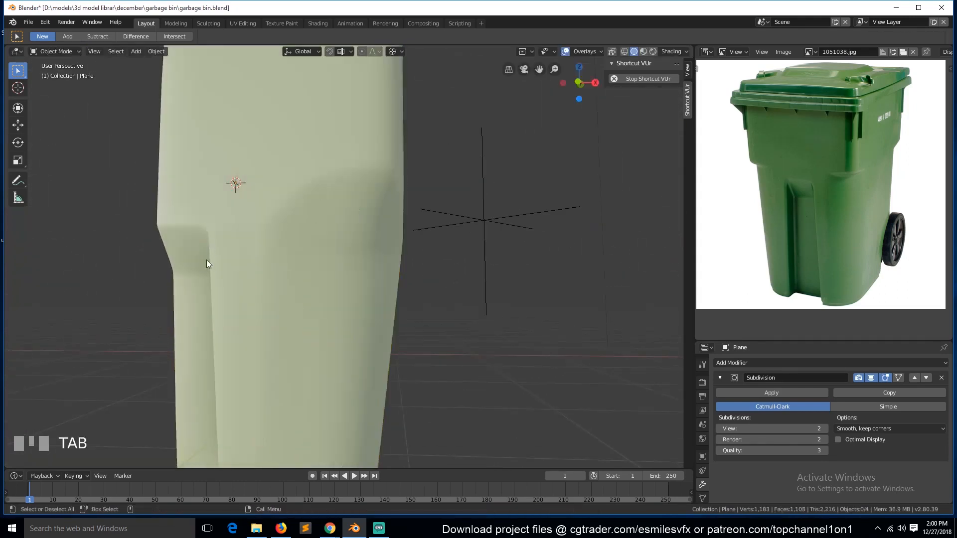
key("grave")
key("Tab")
key("ctrl+s")
key("alt+a")
key("Tab")
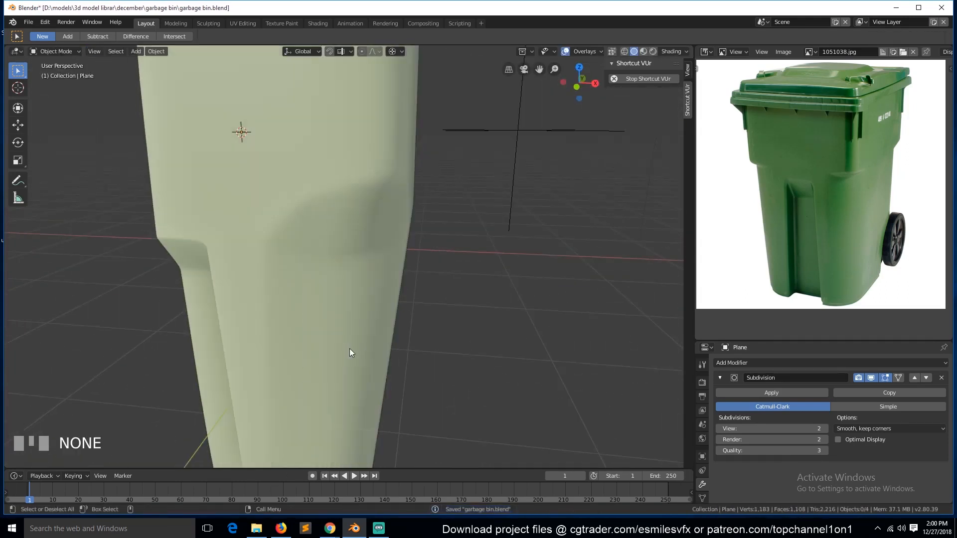
- Examine the quarter body from the top view and around the corner recess, and save the file
key("grave")
key("Tab")
key("grave")
key("KP_7")
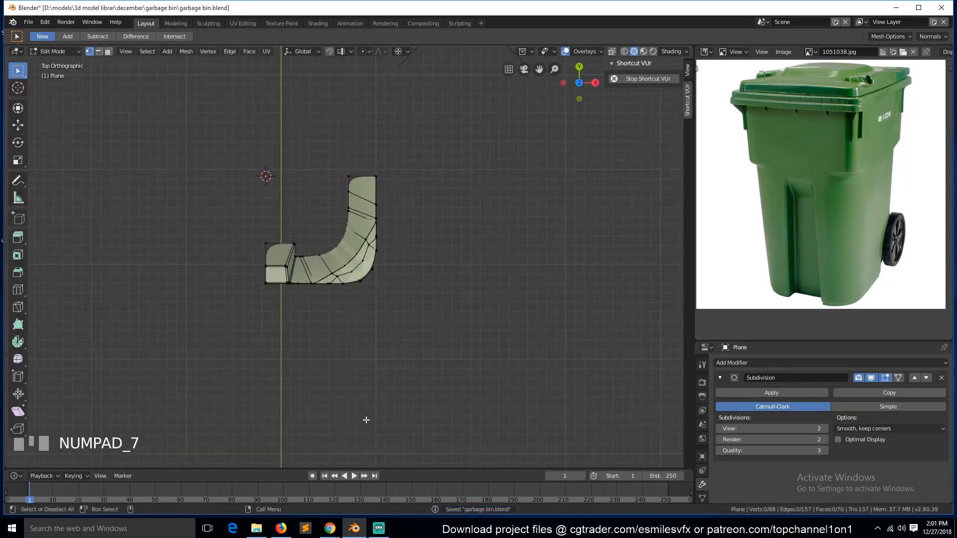
scroll(383, 399, "up", 4)
key("ctrl+s")
key("grave")
key("Tab")
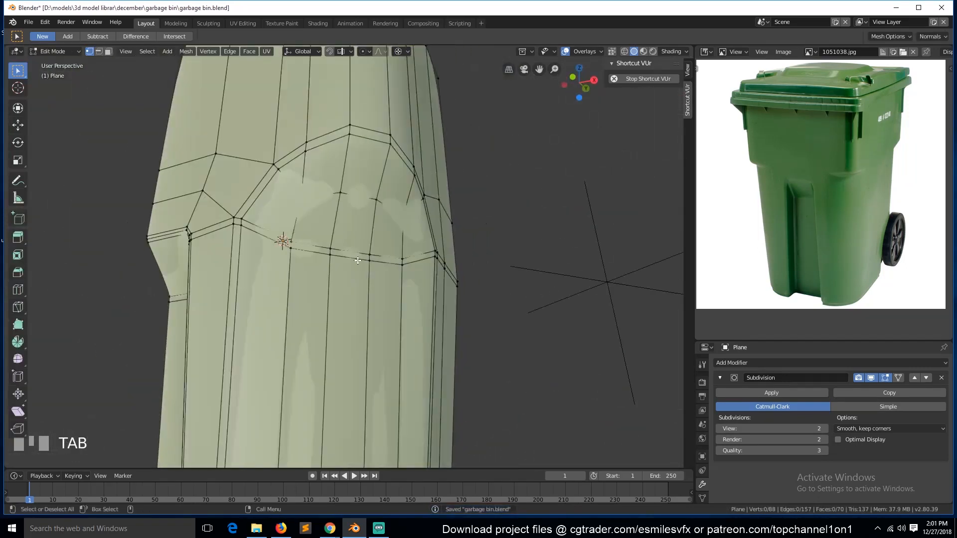
- Select the vertex row across the middle of the corner recess, offset it by about 0.027 with Shrink/Fatten and save the file
left_click(333, 201)
key("grave")
left_click(409, 206, "ctrl")
key("alt+s")
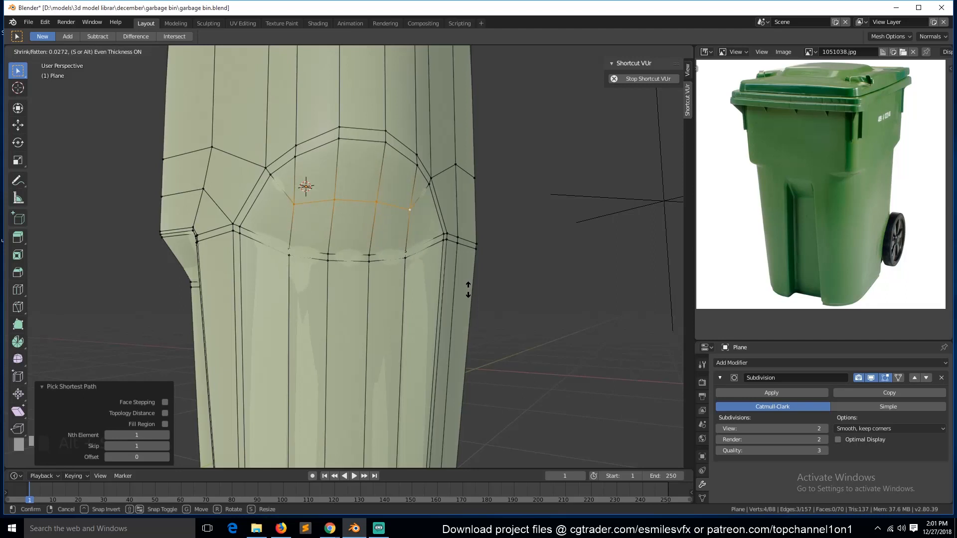
left_click(468, 290)
key("Tab")
key("ctrl+s")
scroll(408, 345, "down", 4)
key("grave")
- Add a Mirror modifier ahead of the Subdivision modifier, mirror the quarter body across X and Z, and save the file
left_click(781, 363)
left_click(748, 263)
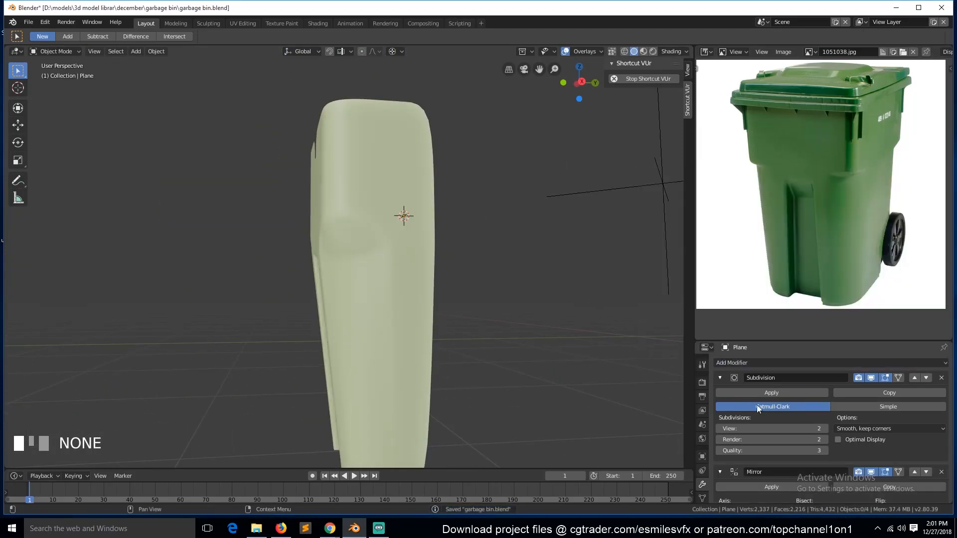
left_click(771, 393)
left_click(721, 429)
left_click(721, 429)
left_click(725, 440)
key("ctrl+s")
scroll(305, 273, "down", 3)
middle_click_drag(306, 273, 391, 295)
scroll(390, 294, "up", 1)
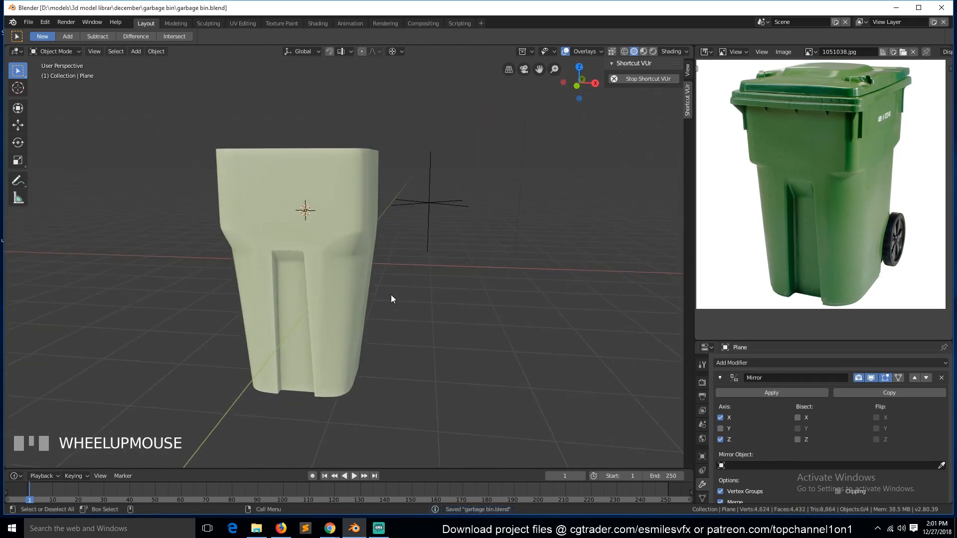
- Examine the mirrored bin body from the front and top views
key("KP_1")
scroll(333, 309, "up", 2)
scroll(333, 314, "down", 1)
key("Tab")
middle_click_drag(334, 310, 344, 310)
key("KP_7")
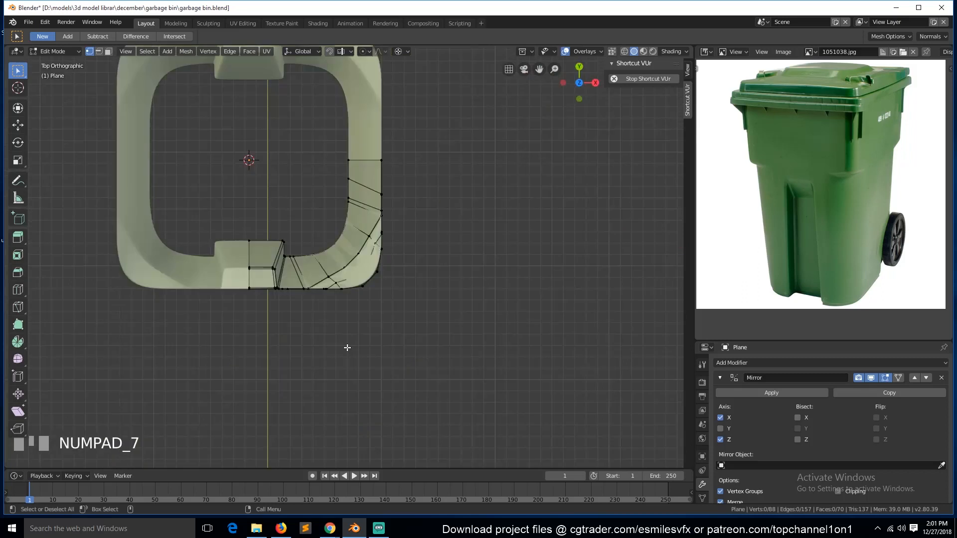
key("KP_1")
scroll(347, 348, "down", 1)
key("grave")
middle_click_drag(347, 348, 245, 353)
- Select the vertices along the bottom edge of the bin's flat side and move them slightly outward along the X axis
left_click(384, 428)
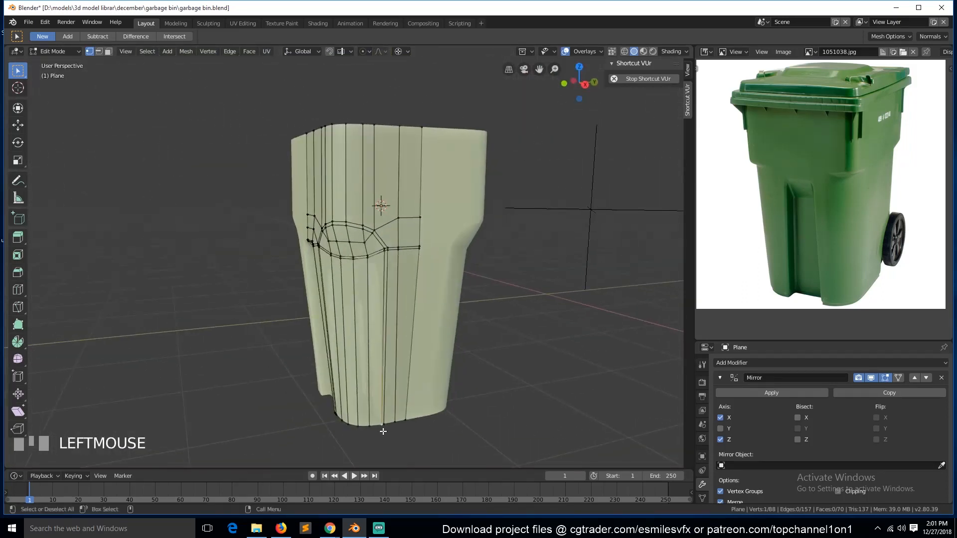
left_click(410, 423, "ctrl")
key("KP_7")
key("KP_Decimal")
scroll(411, 335, "down", 1)
scroll(411, 335, "down", 1)
key("g")
key("x")
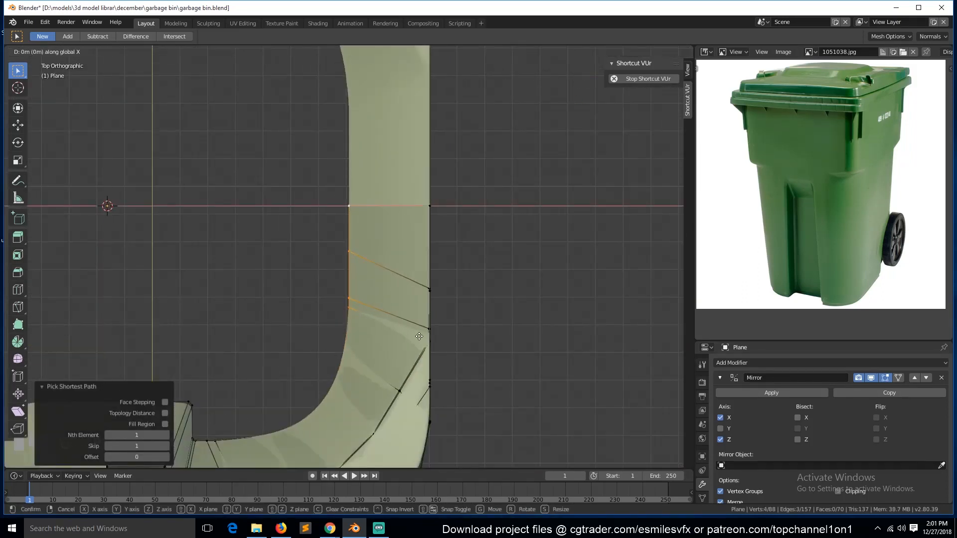
left_click(428, 344)
key("Tab")
- Examine the lower body and rounded corner, both smoothed in Object Mode and as a wireframe in Edit Mode
key("grave")
middle_click_drag(429, 345, 352, 204)
key("Tab")
key("a")
key("Tab")
scroll(353, 207, "down", 2)
key("grave")
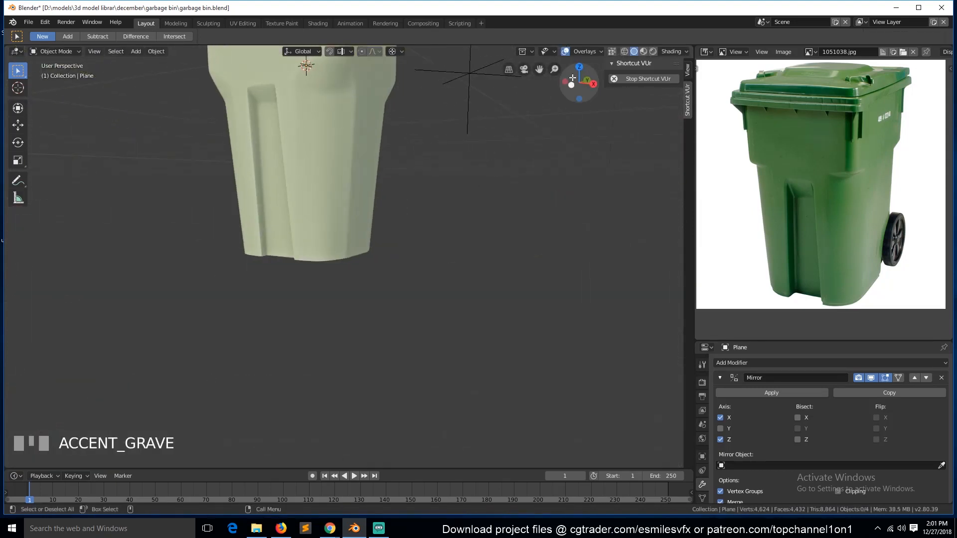
left_click_drag(540, 71, 533, 92)
scroll(433, 199, "up", 3)
key("Tab")
key("grave")
key("alt+a")
key("grave")
middle_click_drag(441, 226, 360, 167)
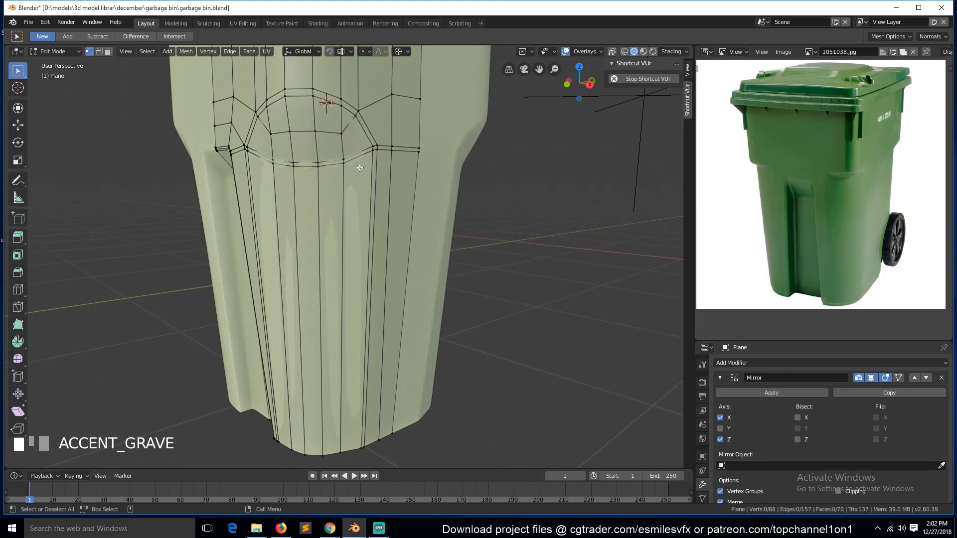
- Edge-slide the vertical edge line running from the recess's corner on the flat side down to the bottom edge
left_click(372, 147)
left_click(361, 448, "ctrl")
key("g")
key("g")
left_click(372, 313)
middle_click_drag(372, 312, 393, 313)
- Edge-slide the vertical edge line running from the recess's corner nearest the groove down to the bottom edge
left_click(269, 145)
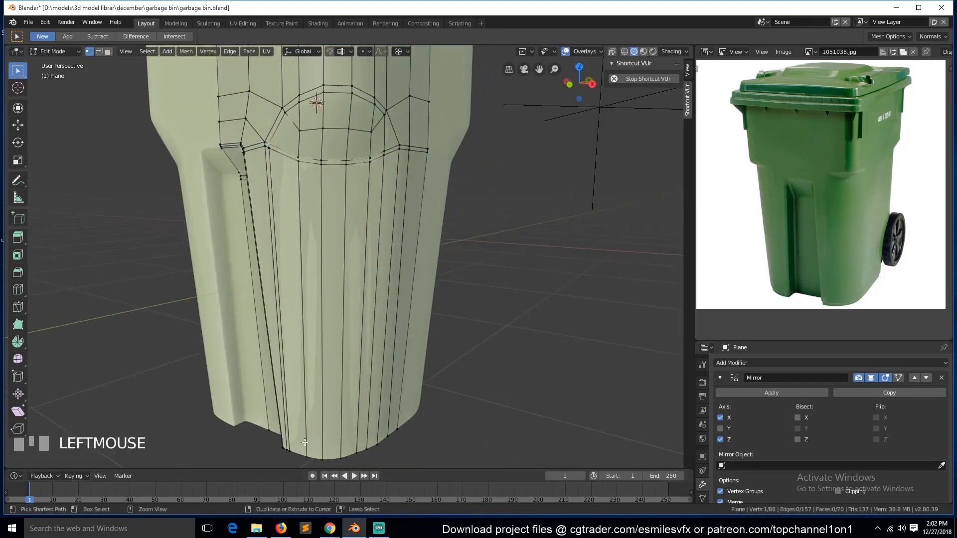
left_click(292, 453, "ctrl")
key("g")
key("g")
left_click(388, 340)
- Dissolve the vertical edge lines below both ends of the recess and merge the small triangular faces there into their neighbours
left_click(299, 155)
left_click(307, 456, "ctrl")
key("x")
left_click(332, 395)
key("alt+a")
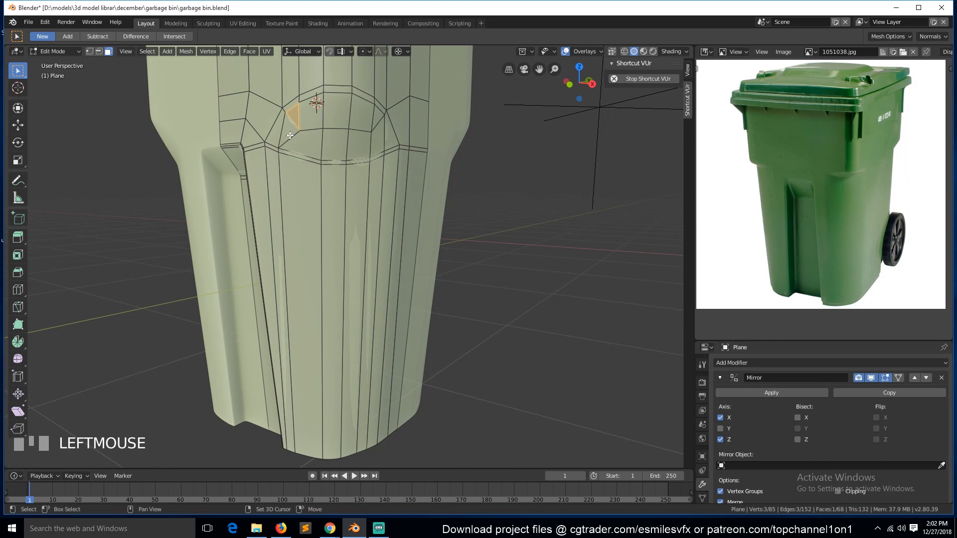
left_click(355, 432, "ctrl")
key("x")
left_click(391, 414)
key("alt+a")
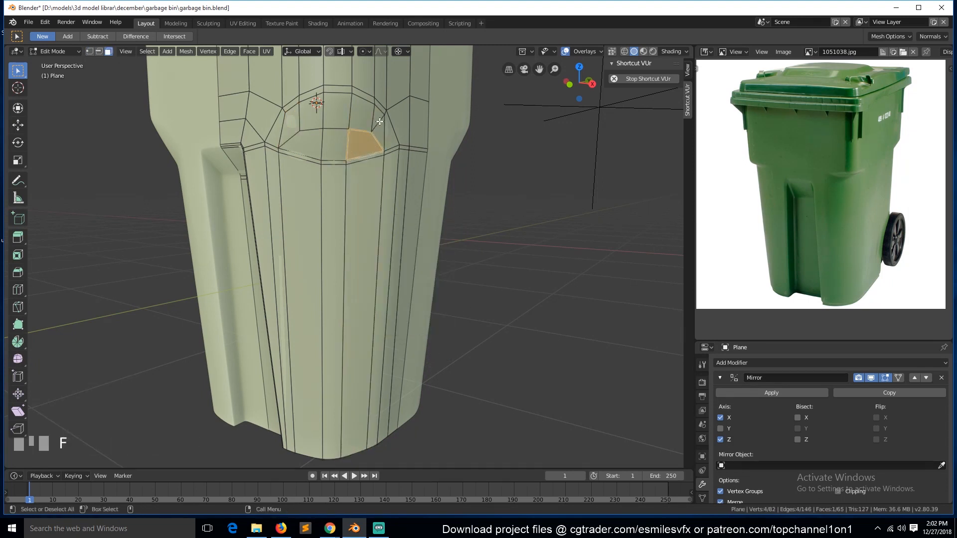
- Check the smoothed body from several sides and save the file
key("Tab")
scroll(299, 299, "down", 1)
key("grave")
middle_click_drag(288, 319, 466, 307)
key("grave")
scroll(393, 356, "down", 3)
key("Tab")
scroll(331, 298, "up", 3)
key("grave")
key("Tab")
key("ctrl+s")
scroll(414, 331, "down", 2)
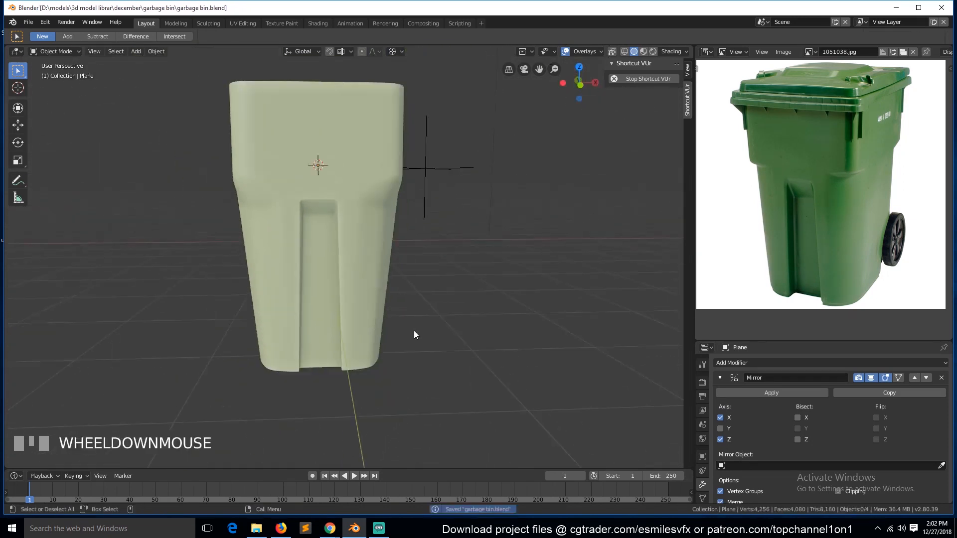
- Extrude the bottom edges of the bin's flat side and move them inward by -1.05 m along X
scroll(413, 331, "up", 2)
key("Tab")
key("grave")
middle_click_drag(378, 265, 360, 298)
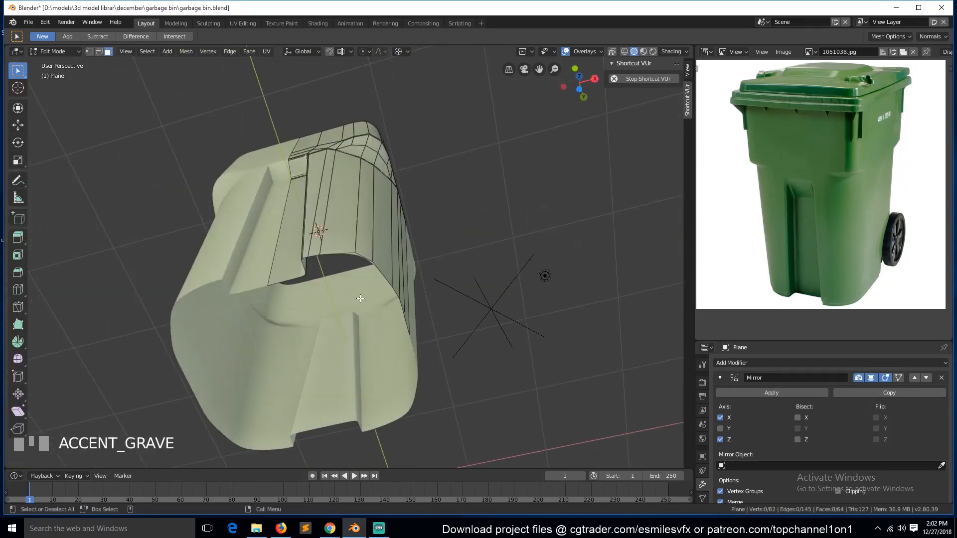
key("2")
left_click(405, 322)
key("e")
right_click(407, 327)
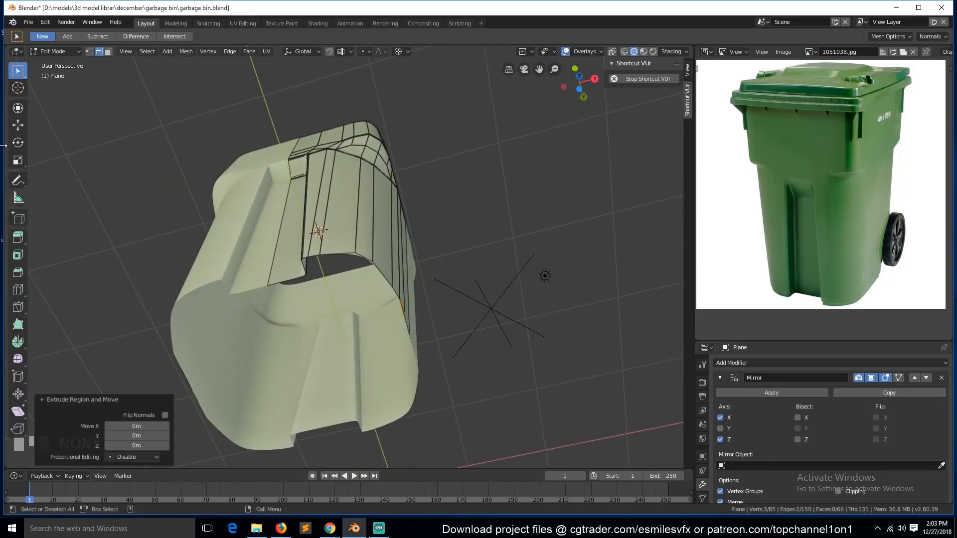
key("period")
key("period")
left_click(400, 75)
left_click_drag(422, 312, 281, 345)
- Turn off the Subdivision modifier's viewport display and pull the extruded bottom edges slightly back along X
scroll(782, 468, "down", 4)
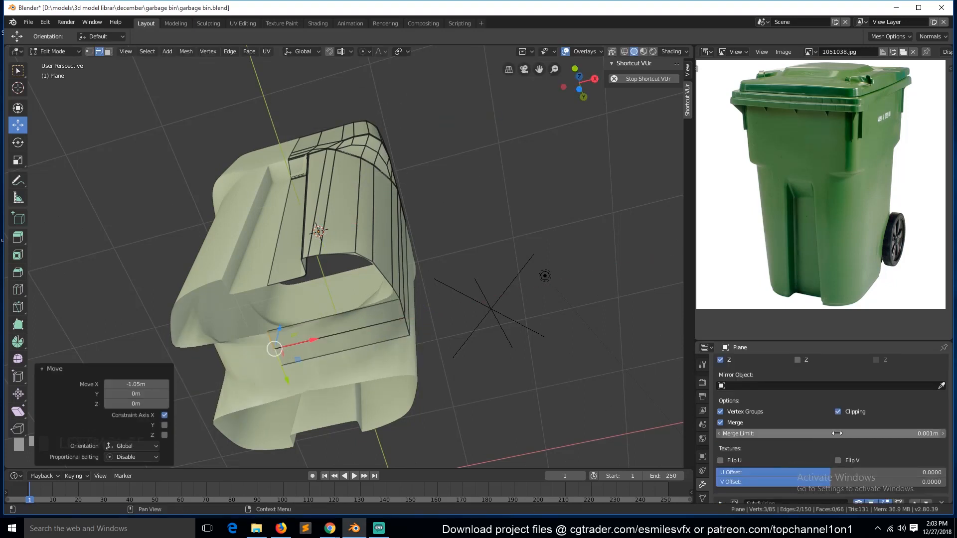
left_click(726, 380)
left_click(871, 395)
left_click_drag(314, 342, 329, 337)
- Loop-cut the bottom strip near its inner end and fill a face between that section and the groove's bottom edge
scroll(330, 338, "up", 2)
key("ctrl+r")
left_click(314, 383)
left_click(272, 377)
left_click(265, 374)
left_click(244, 300, "shift")
key("f")
key("a")
- Loop-cut crosswise through the wide bottom strip and add another loop cut across its narrow inner column beside the hole
key("grave")
middle_click_drag(305, 321, 379, 323)
key("ctrl+r")
scroll(379, 323, "down", 1)
left_click(379, 323)
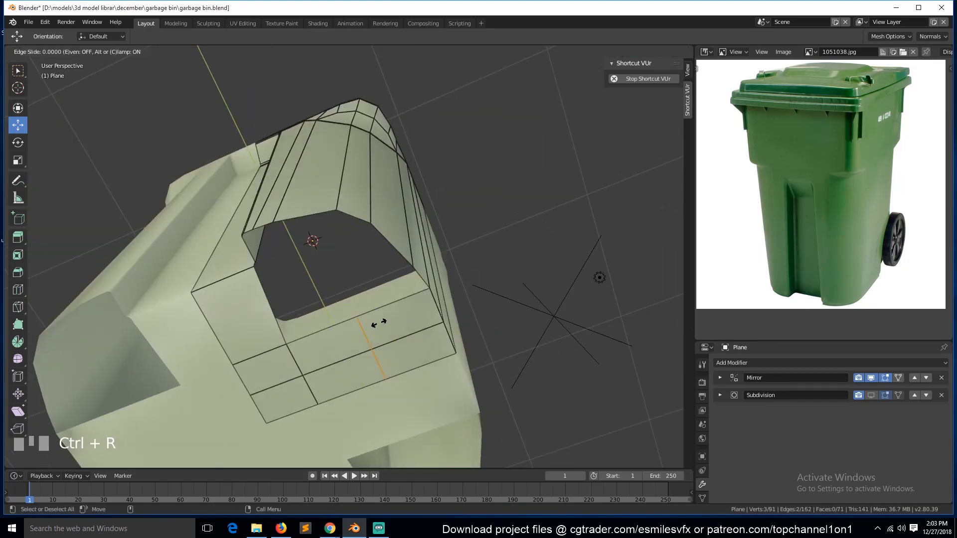
left_click(378, 324)
key("ctrl+r")
left_click(255, 310)
left_click(255, 310)
- Remove the crosswise edge loop from the wide bottom strip and fill the open row beside the hole with a face
left_click(361, 341, "alt")
key("x")
left_click(360, 339)
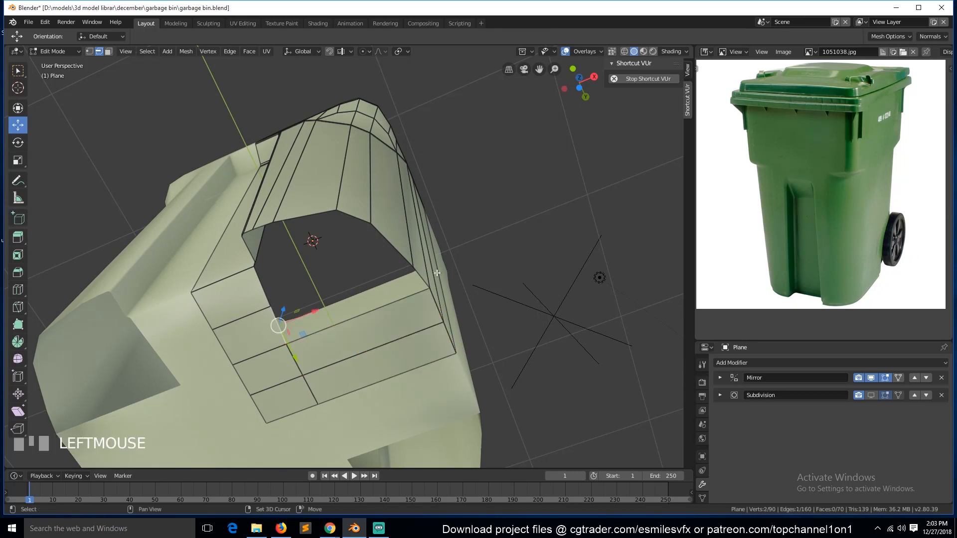
key("f")
key("a")
key("grave")
middle_click_drag(364, 265, 330, 265)
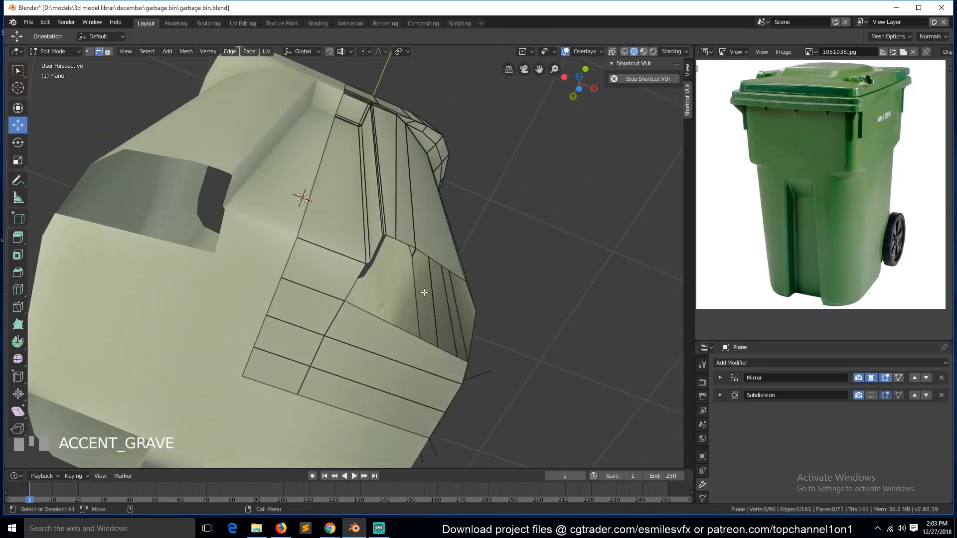
- Save the file, fill the remaining bottom hole with one face and inset it slightly
key("ctrl+s")
scroll(424, 293, "up", 1)
left_click(431, 279, "alt")
key("i")
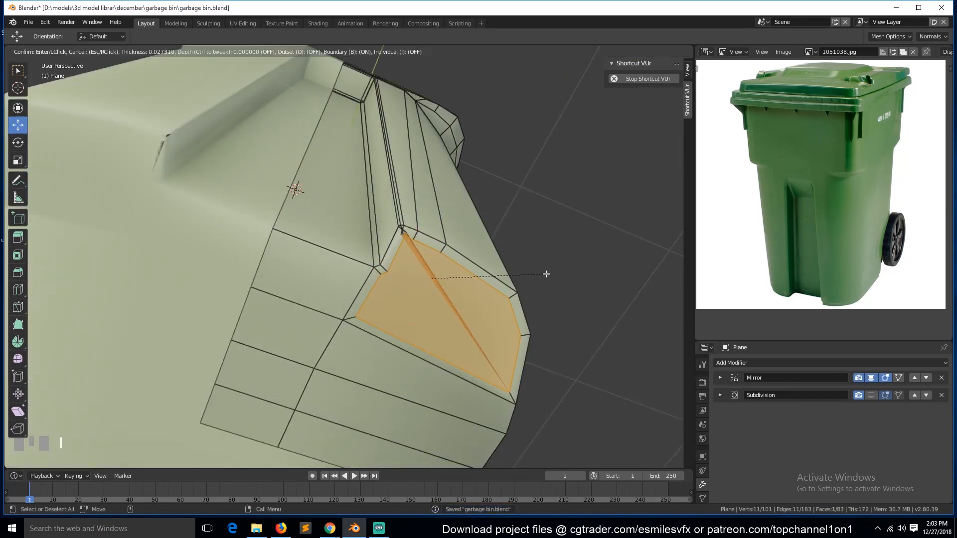
left_click(546, 273)
- Merge the two crowded inset vertices at the groove's inner corner at their center
scroll(553, 249, "up", 3)
key("1")
left_click(532, 180)
left_click(541, 181, "ctrl")
key("alt+m")
left_click(554, 197)
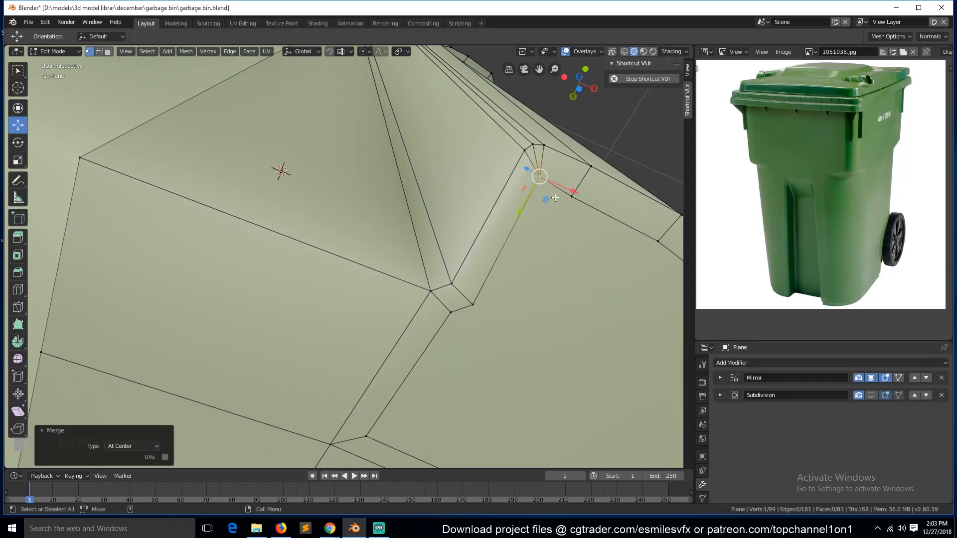
- Connect opposite inset vertices with edges to split the large bottom face into smaller faces
left_click(555, 257)
scroll(554, 259, "down", 6)
scroll(540, 290, "up", 2)
scroll(485, 317, "down", 3)
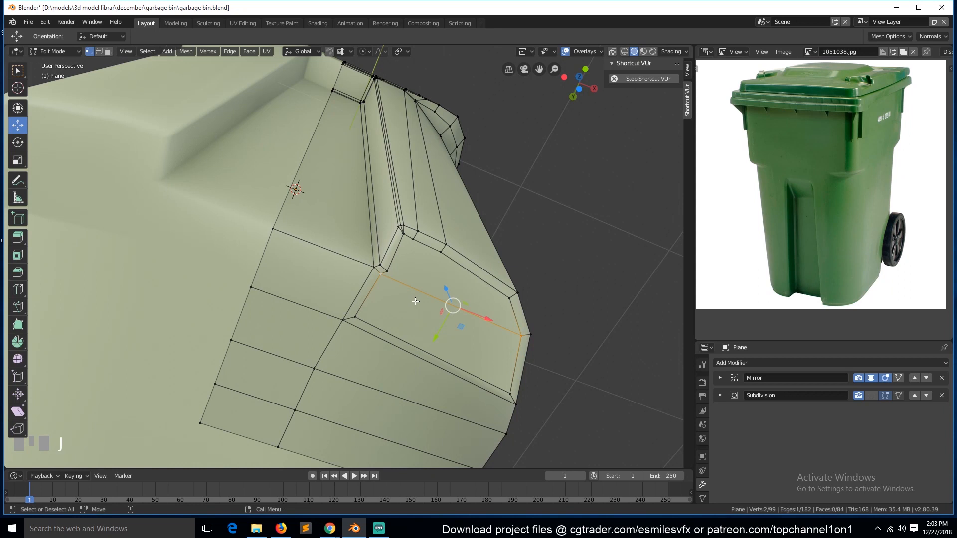
key("j")
scroll(503, 262, "up", 2)
key("alt+a")
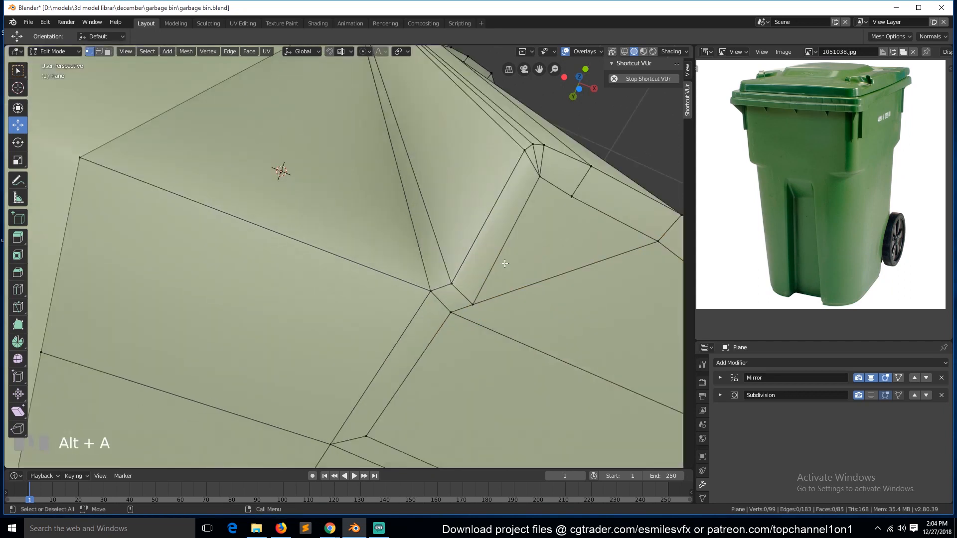
scroll(528, 269, "down", 3)
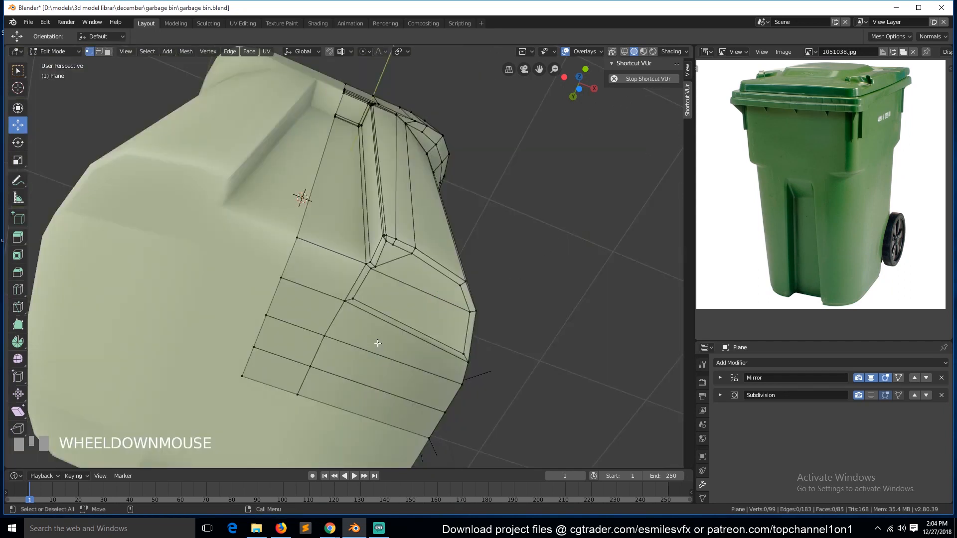
- Knife-cut from the outer inset corner through the bottom strips, close to and parallel with the outer edge
key("k")
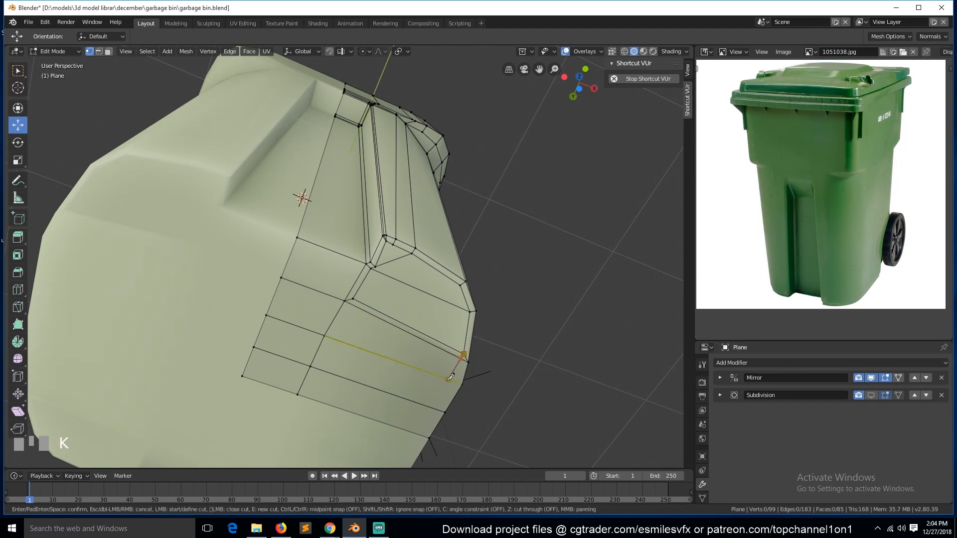
left_click(423, 439)
key("space")
key("alt+a")
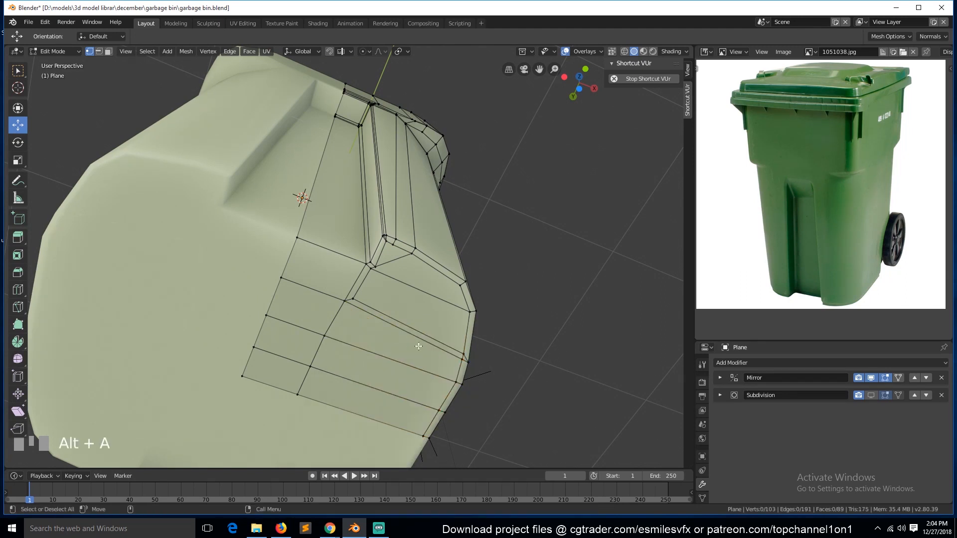
- Merge the outer inset corner vertex with the neighbouring knife-cut vertex, using At Last
left_click(464, 354)
key("w")
left_click(463, 360, "shift")
key("alt+m")
left_click(468, 367)
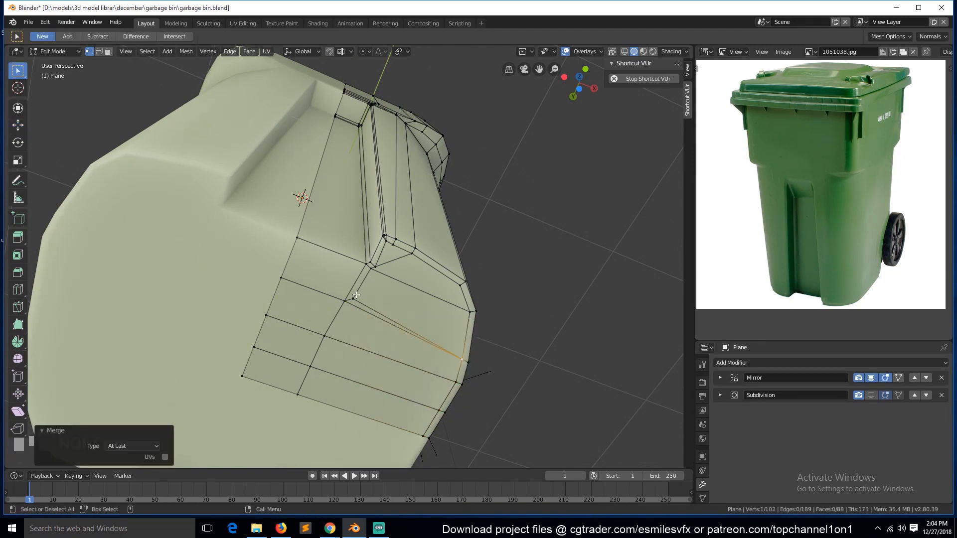
key("alt+a")
- Knife-cut an edge from the mirror seam just below the groove's bottom edge and merge its end with the inset corner vertex
scroll(362, 305, "up", 2)
key("l")
key("alt+a")
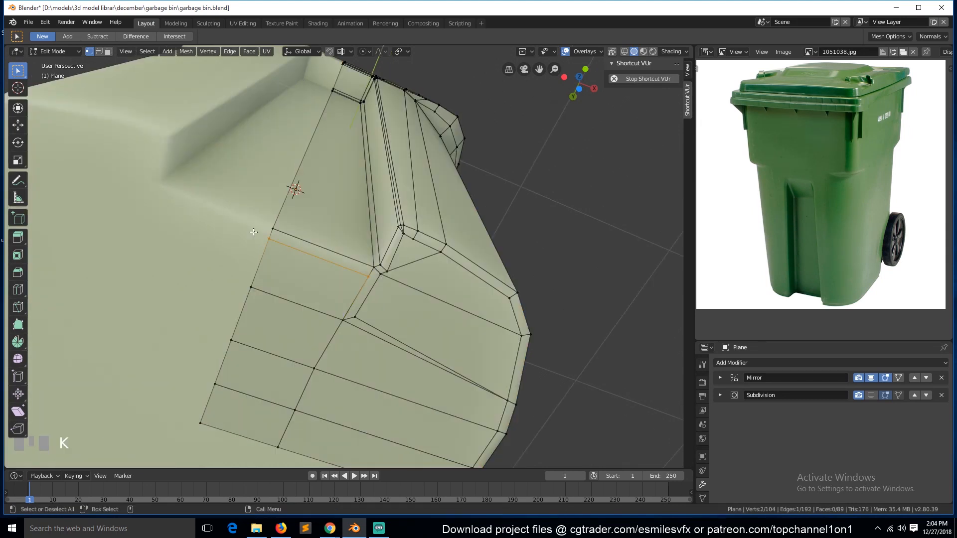
left_click(379, 276, "shift")
key("alt+m")
left_click(384, 283)
key("alt+a")
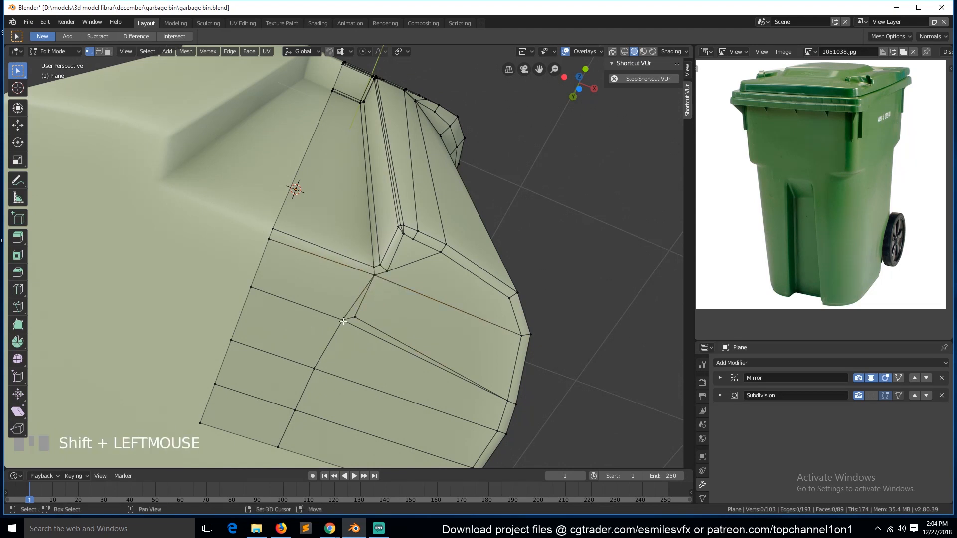
- Merge the next inset corner vertex into the strip's edge flow and connect the groove corner to the outer corner
key("alt+m")
left_click(389, 329)
key("alt+a")
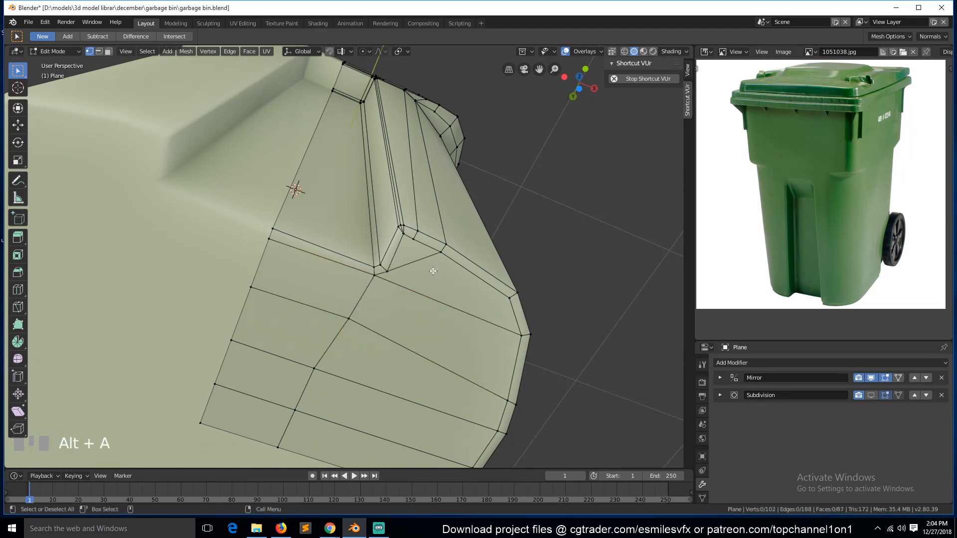
scroll(431, 266, "down", 1)
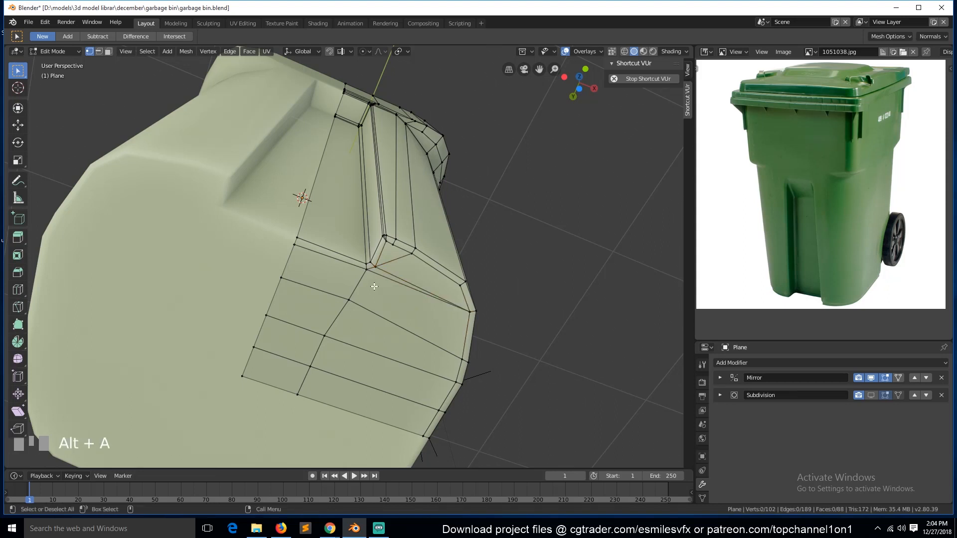
- Save the file and check the closed bottom from another side
key("Tab")
key("ctrl+s")
scroll(420, 302, "down", 6)
key("grave")
middle_click_drag(420, 302, 353, 300)
key("Tab")
scroll(382, 334, "up", 7)
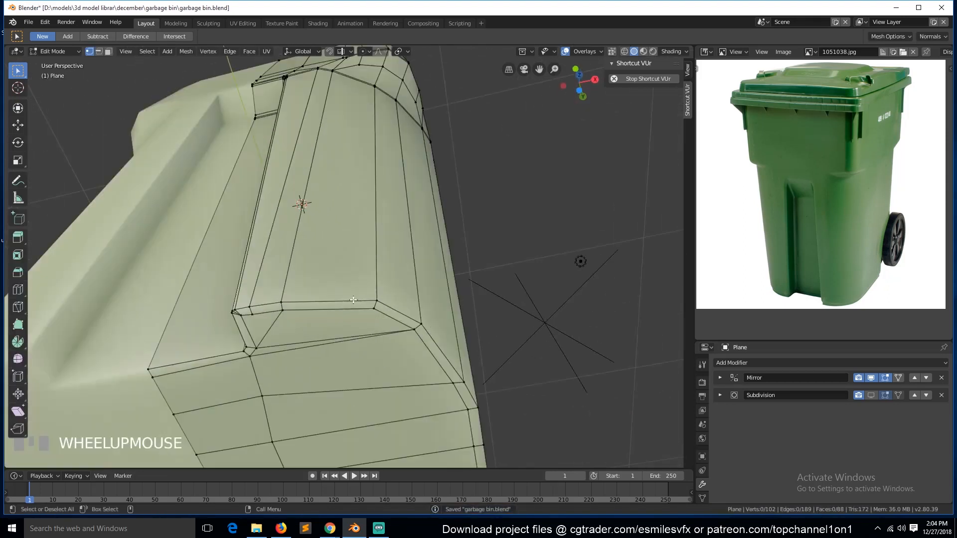
- Select all bottom faces inside the inset border and extrude them a short distance downward
scroll(331, 349, "down", 1)
left_click(340, 423, "ctrl")
left_click(267, 359, "shift")
left_click(285, 431, "ctrl")
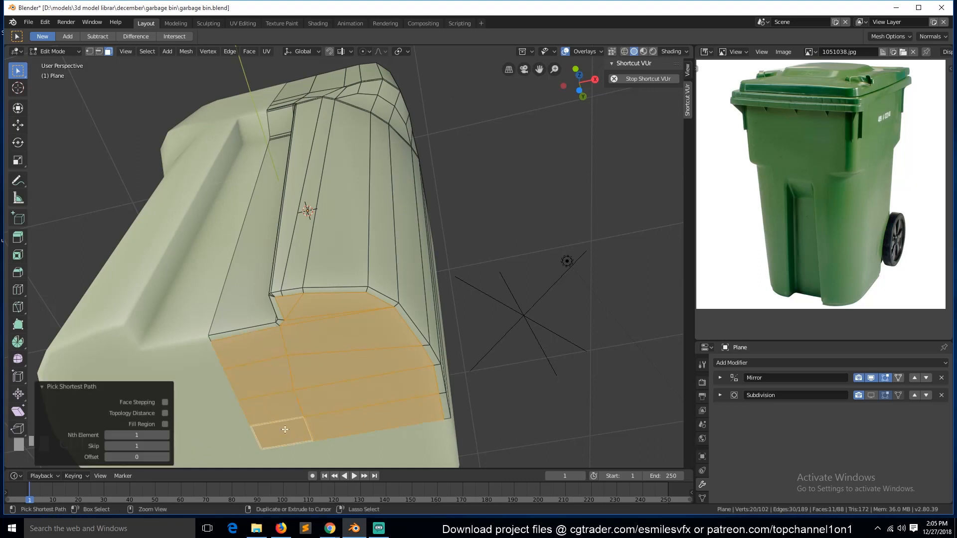
key("e")
left_click(338, 348)
- Bevel the edge loops around the step above the extruded base by about 0.0035 m with one segment
scroll(443, 265, "up", 2)
middle_click_drag(338, 349, 417, 338)
key("grave")
key("grave")
middle_click_drag(430, 300, 412, 251)
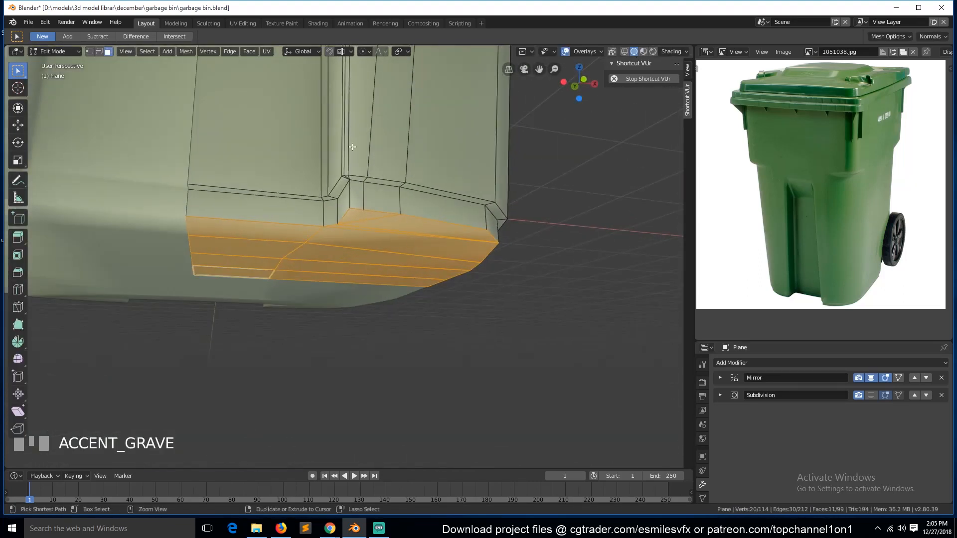
key("2")
left_click(426, 194, "alt")
scroll(482, 248, "up", 2)
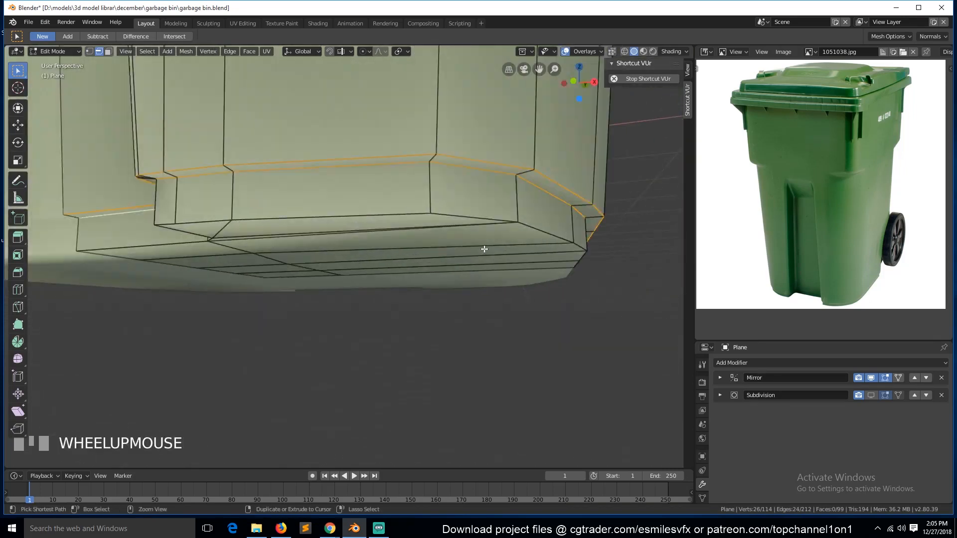
key("ctrl+b")
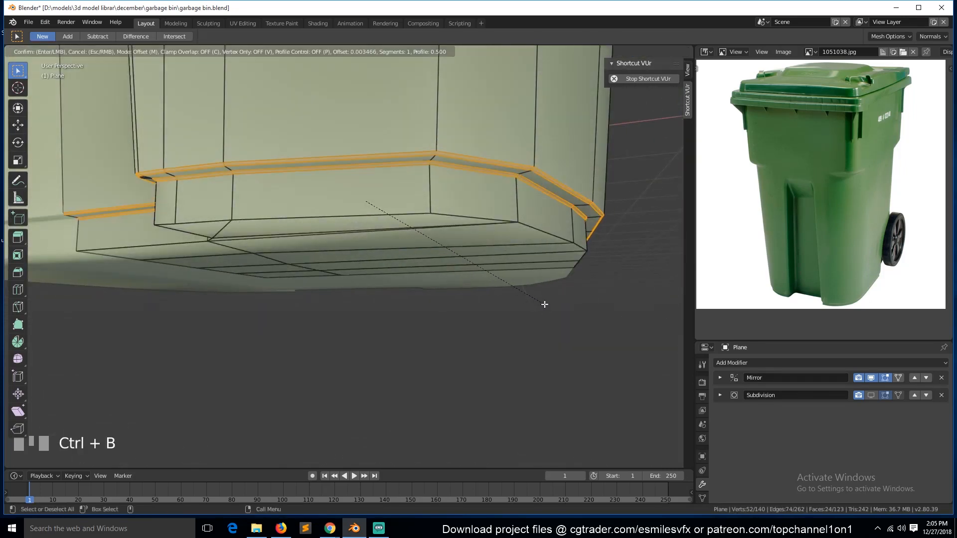
left_click(544, 304)
- Save, turn the Subdivision viewport display back on and add a loop cut around the base wall, slid slightly downward
key("ctrl+s")
left_click(479, 224)
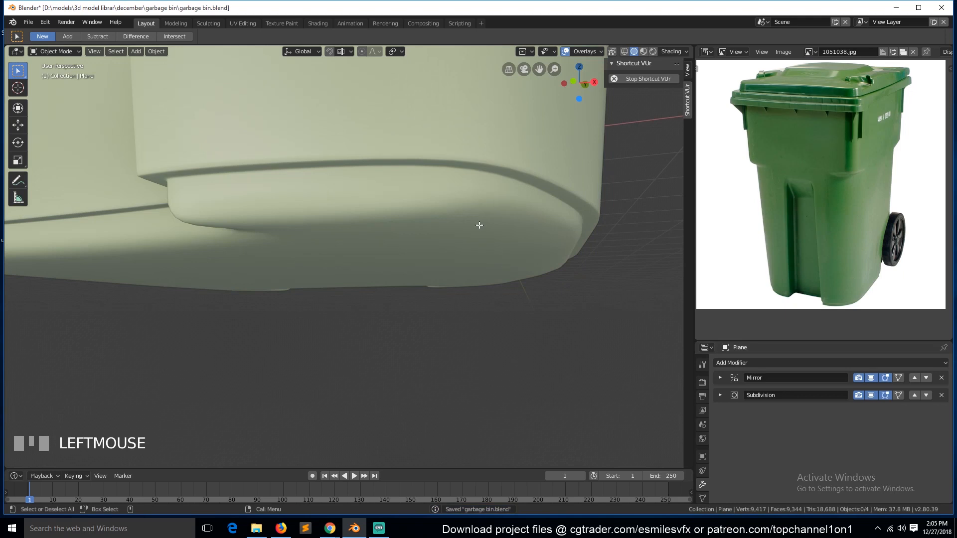
left_click(469, 218, "alt")
key("ctrl+r")
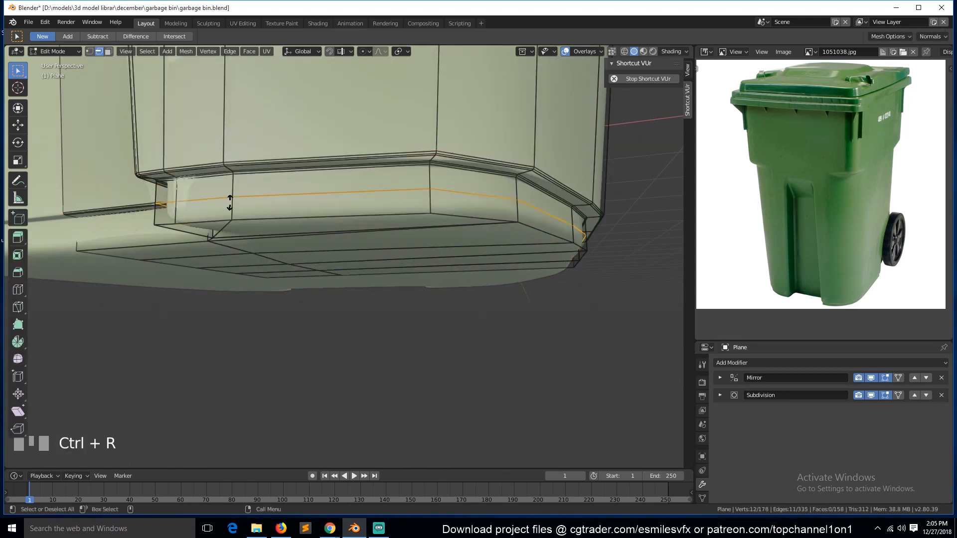
left_click(229, 209)
left_click(238, 217)
- Save the file and inspect the smoothed bin from below and from above its open rim
key("Tab")
scroll(325, 291, "down", 5)
middle_click_drag(325, 291, 349, 145)
key("ctrl+s")
key("grave")
left_click(555, 78)
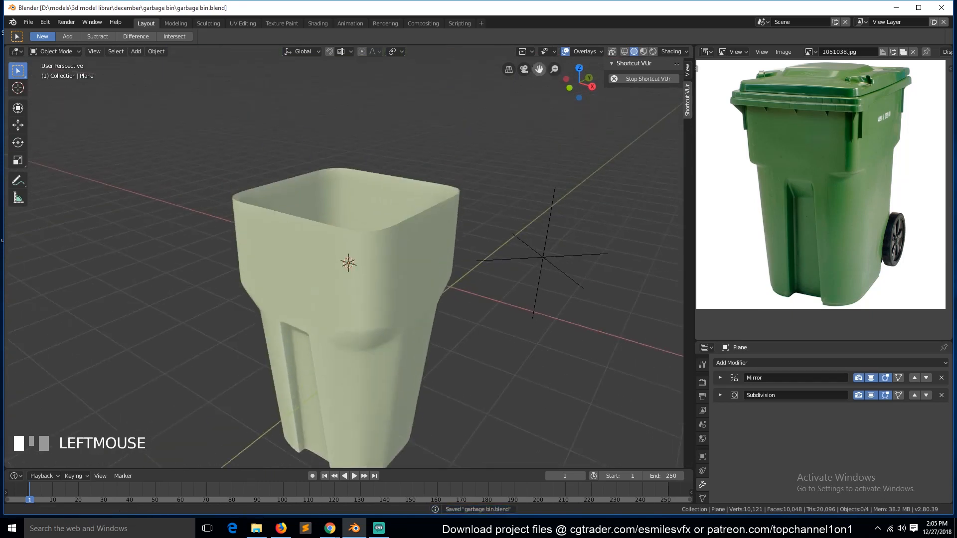
scroll(409, 238, "up", 3)
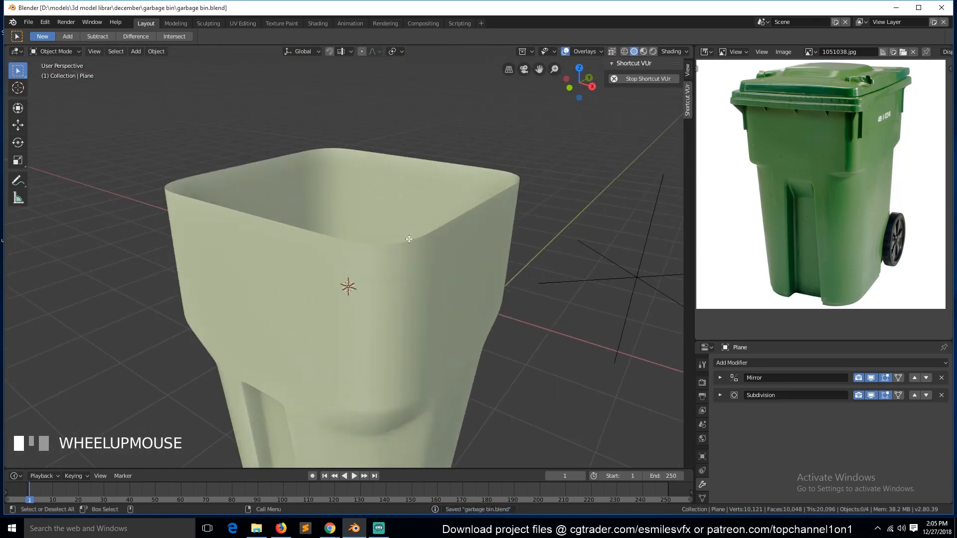
- Turn off the Subdivision modifier's viewport display and apply the Mirror modifier to the bin
left_click(872, 394)
left_click(442, 312)
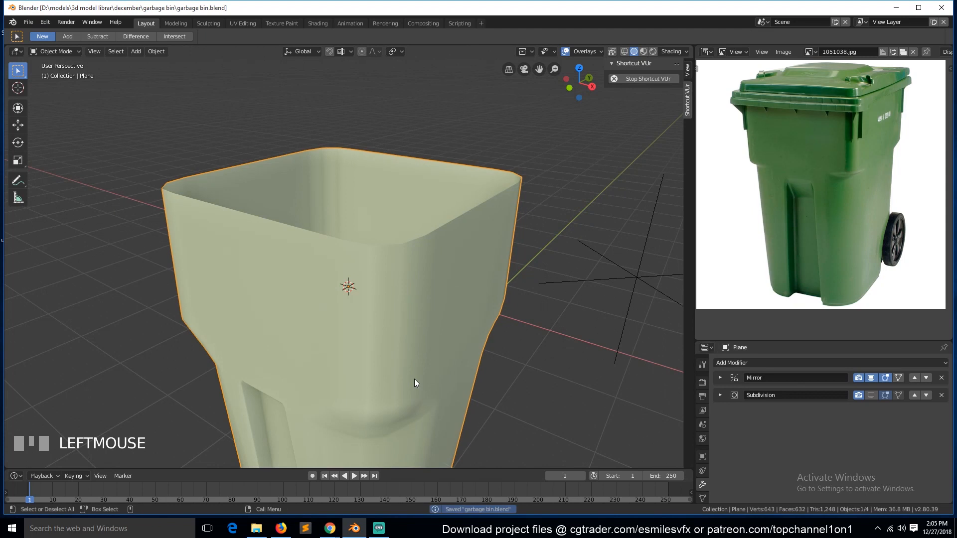
key("Tab")
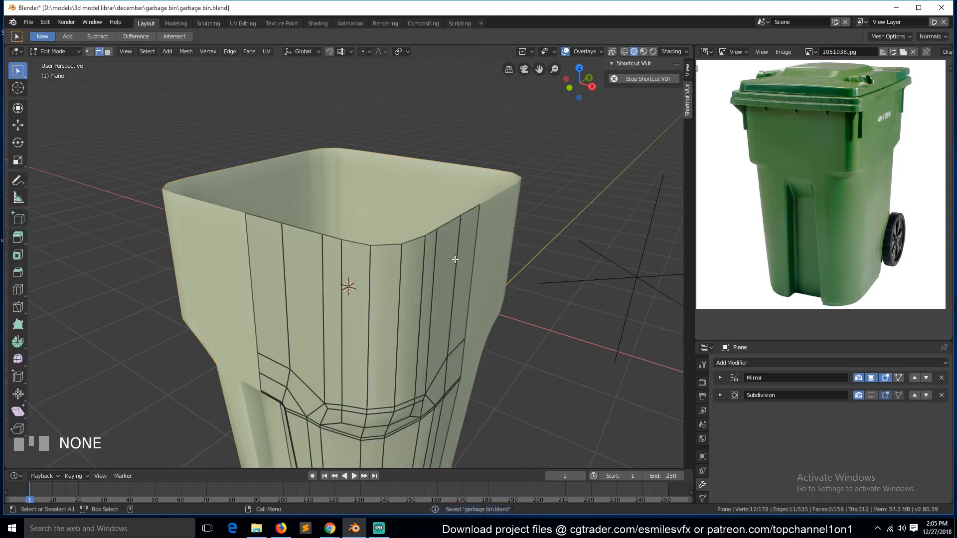
key("Tab")
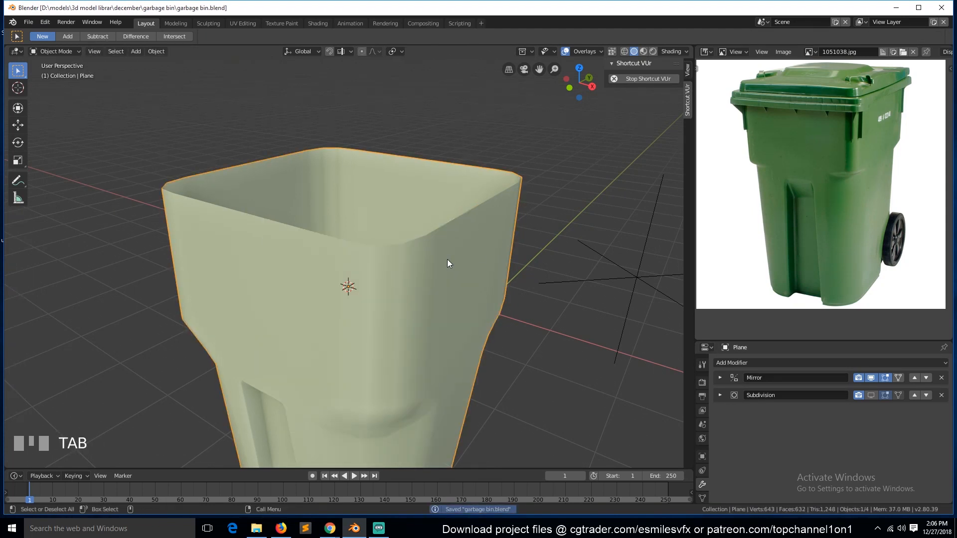
left_click(720, 378)
left_click(777, 393)
key("Tab")
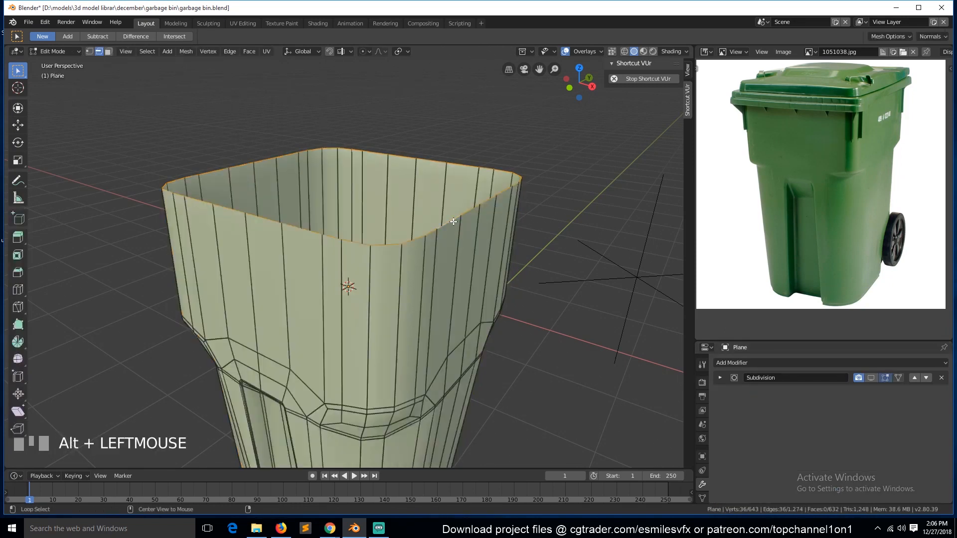
- Extrude the bin's open top rim loop and raise it a short distance along Z
key("e")
right_click(494, 261)
key("s")
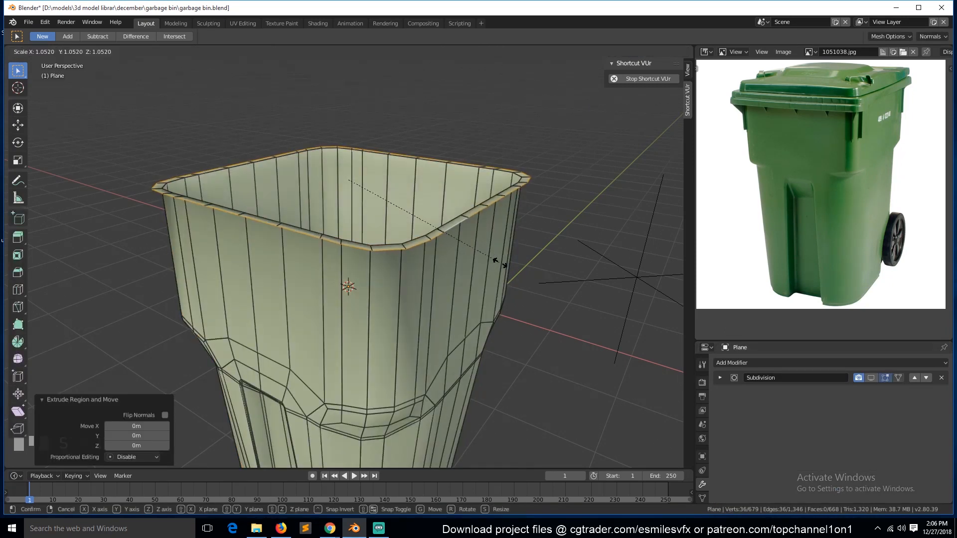
left_click(494, 258)
key("KP_1")
key("g")
key("z")
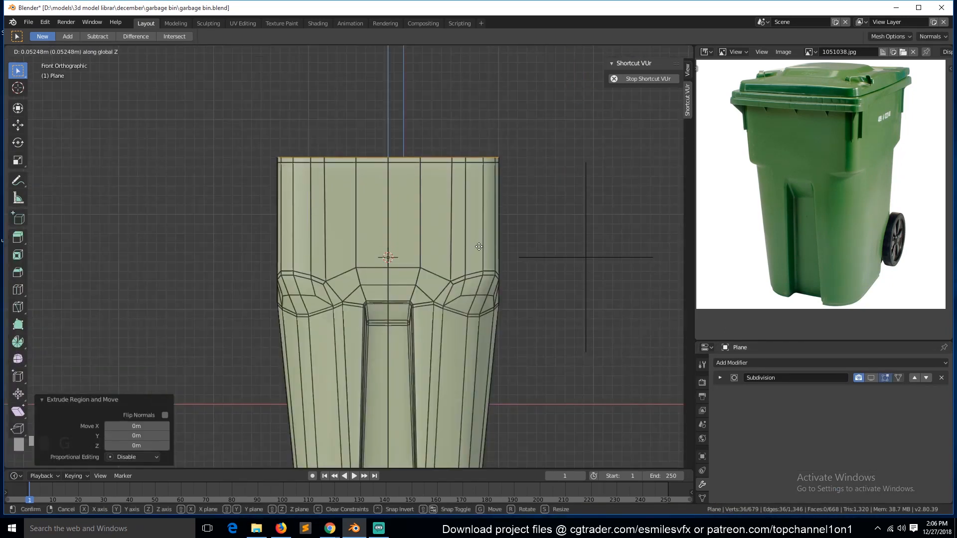
left_click(478, 247)
- Extrude the raised rim loop again and scale it outward by 1.054 to form a flat lip
key("KP_7")
key("e")
right_click(479, 244)
key("s")
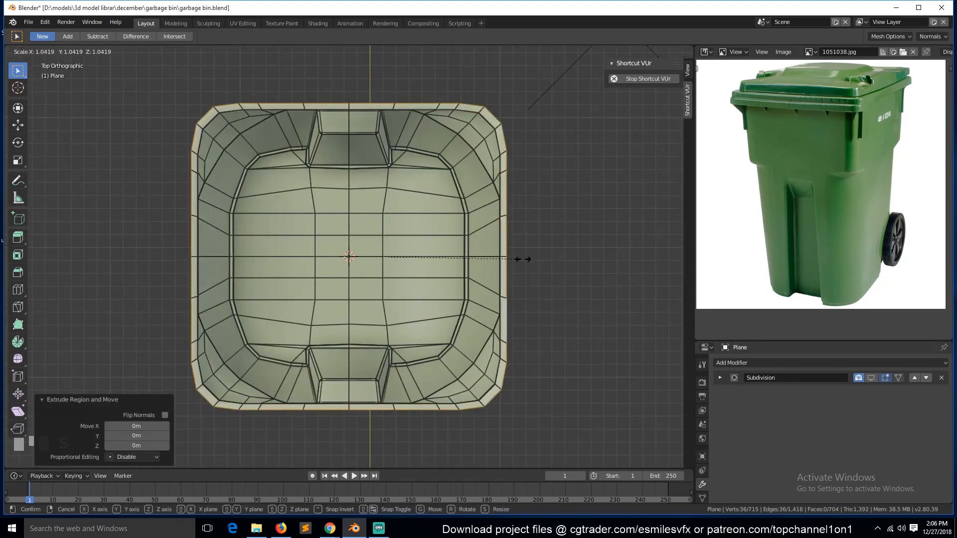
left_click(526, 259)
key("KP_1")
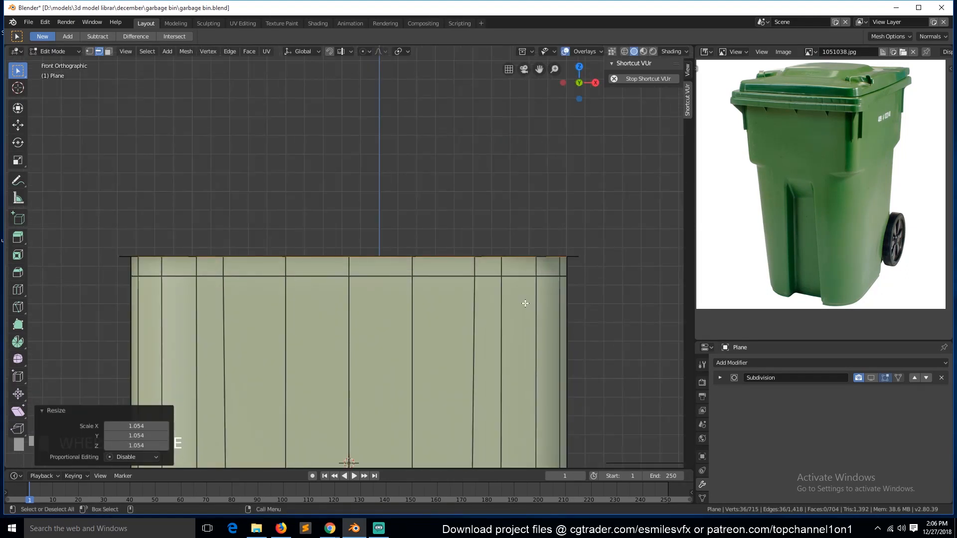
- Extrude the lip's outer edge slightly down, and extrude it again scaled outward by about 1.04
key("e")
right_click(548, 324)
key("s")
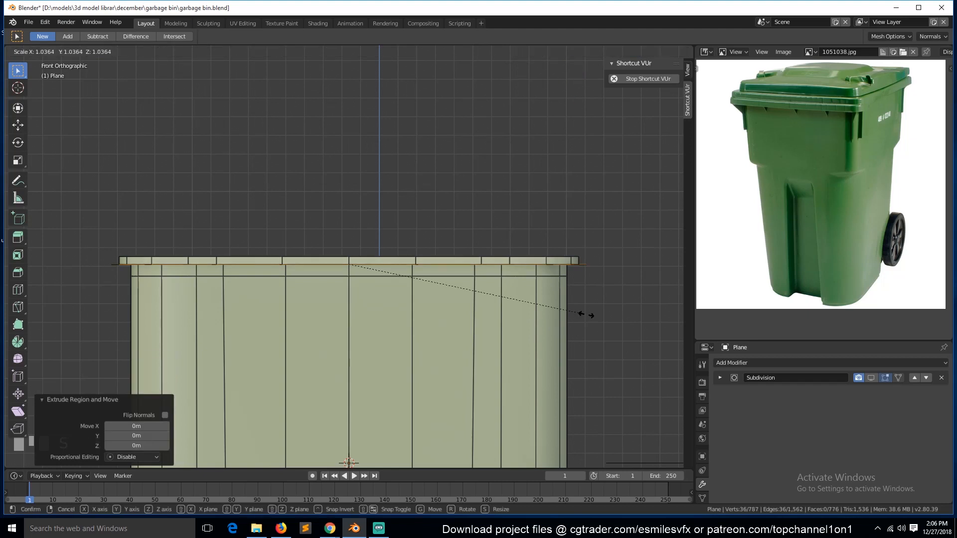
left_click(587, 315)
- Extrude the outer lip edge straight down along Z into a band and extrude its lower edge inward, scaled to about 0.96
key("e")
key("z")
left_click(585, 342)
key("e")
right_click(589, 341)
key("s")
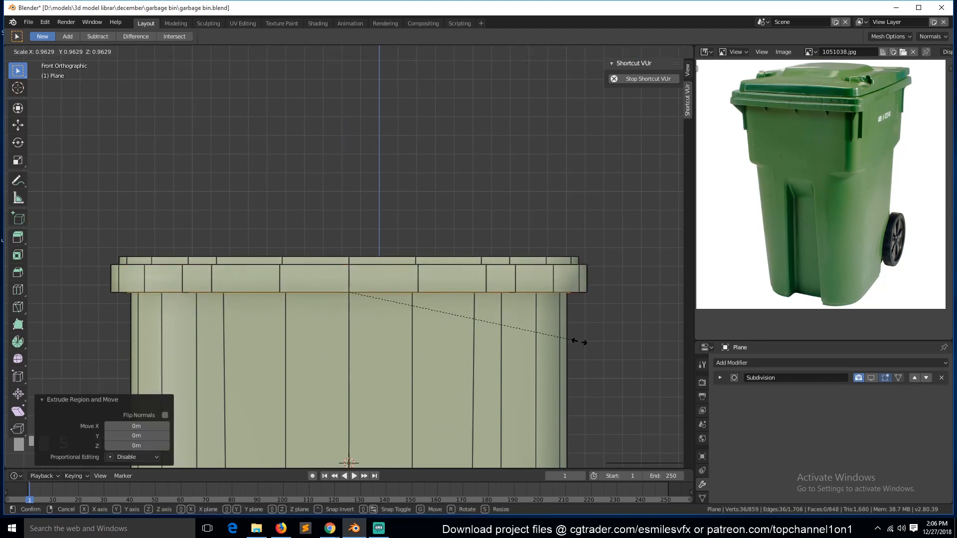
left_click(580, 342)
- Extrude the inner edge of the band's underside slightly along Z and check the stepped rim in perspective
key("e")
key("z")
left_click(574, 338)
key("grave")
middle_click_drag(565, 346, 504, 343)
key("grave")
key("alt+a")
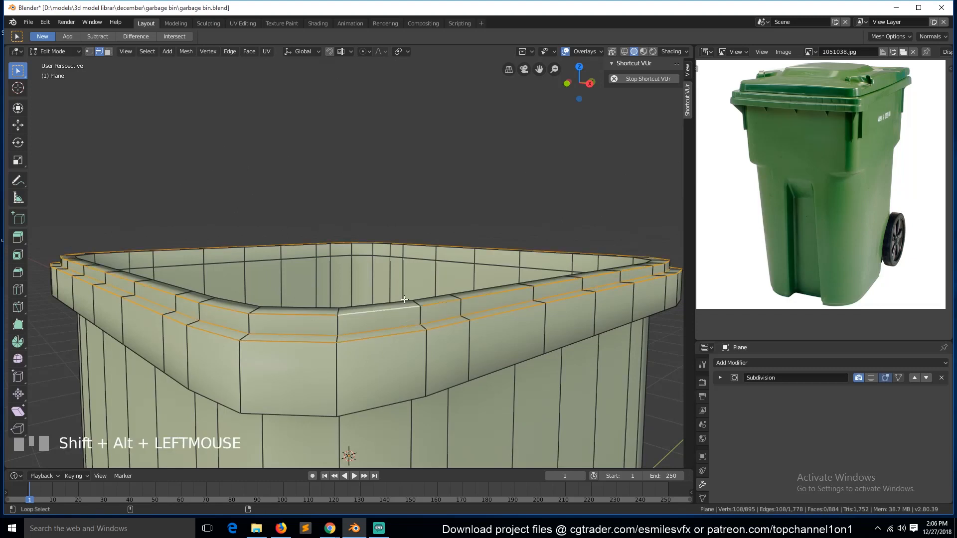
- Add the remaining rim edge loops to the selection and bevel them all with one segment and an offset of about 0.004
left_click(436, 301, "alt+shift")
left_click(444, 386, "alt+shift")
key("ctrl+b")
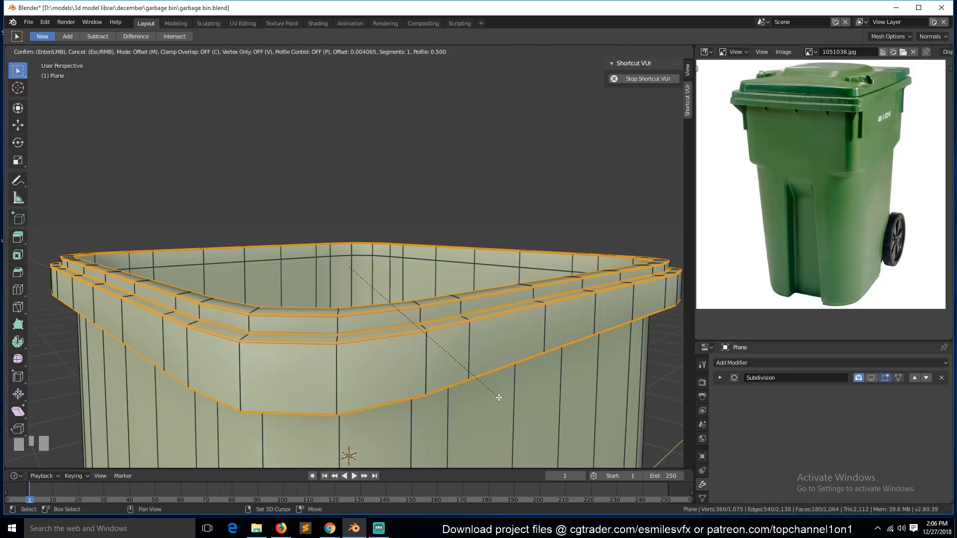
left_click(498, 397)
- Return to Object Mode, enable the Subdivision modifier's viewport display and save the file
key("Tab")
left_click(867, 380)
scroll(468, 353, "down", 4)
key("ctrl+s")
- Examine the smoothed bin and its rim from below, above and the right side, with the bin deselected
key("grave")
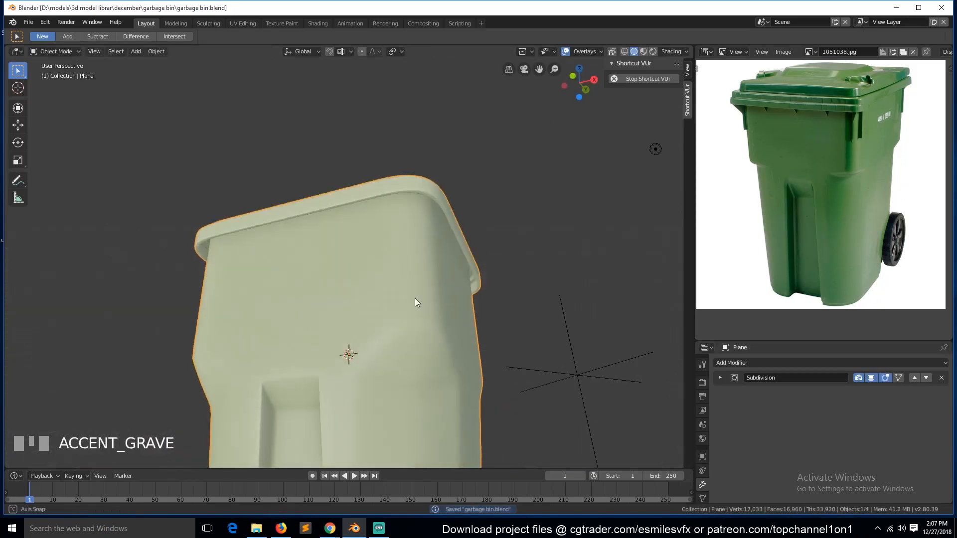
key("grave")
scroll(363, 362, "down", 3)
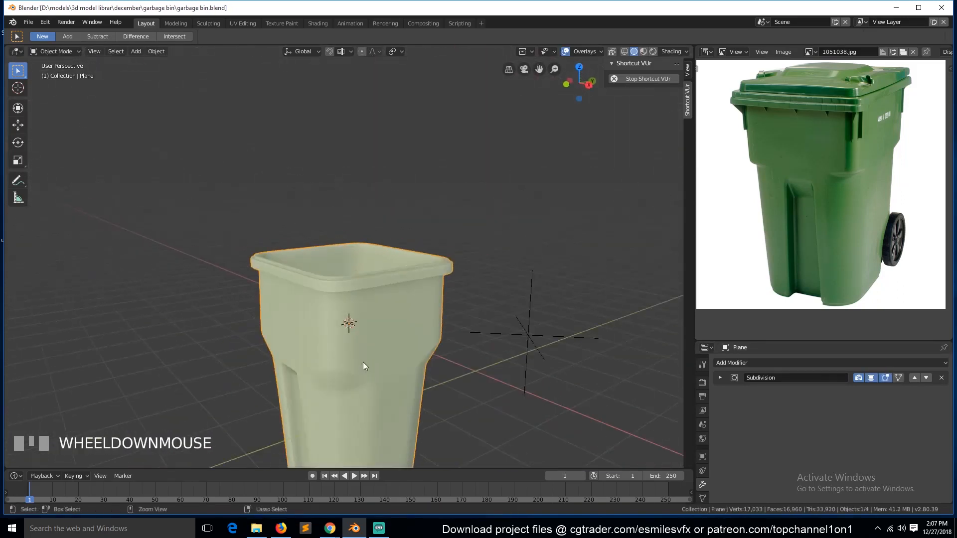
key("grave")
key("KP_1")
key("KP_3")
scroll(299, 379, "up", 3)
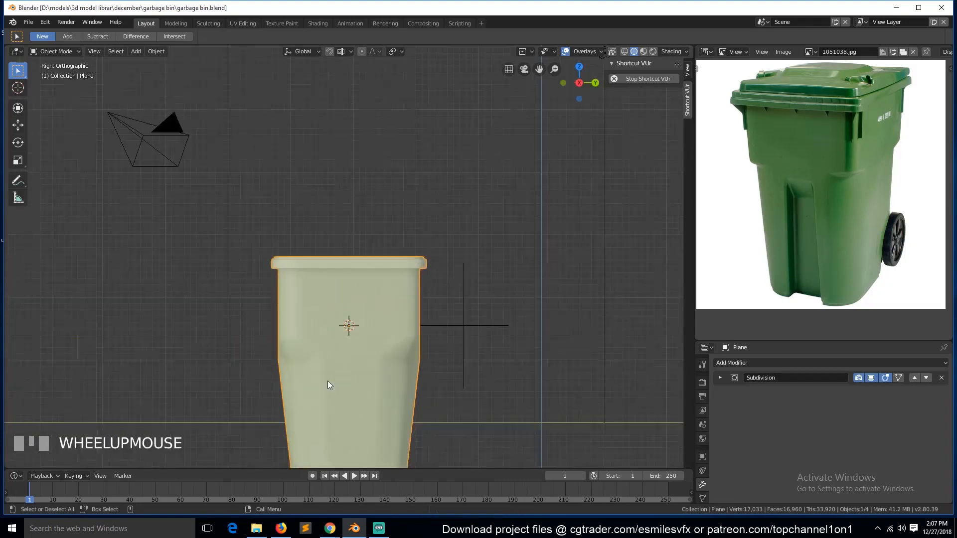
key("alt+a")
key("grave")
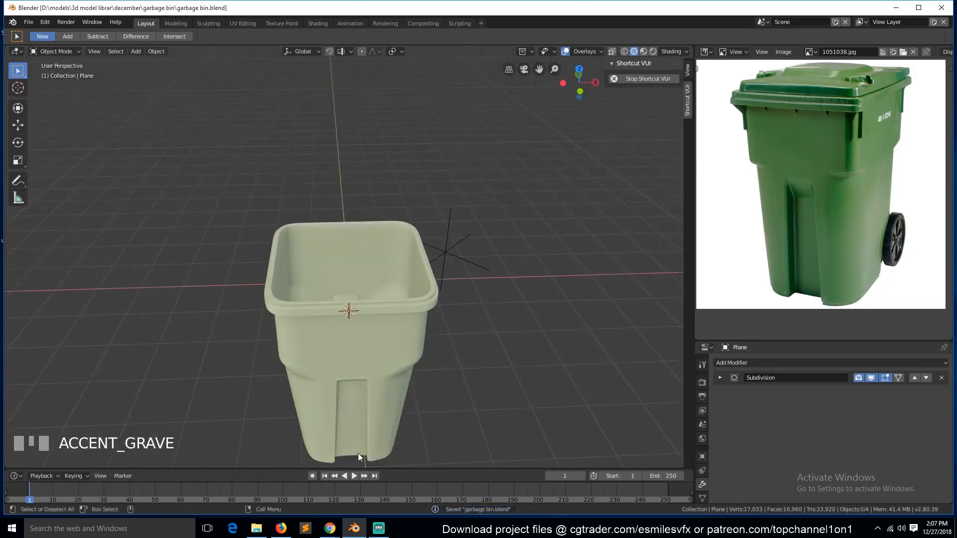
scroll(334, 333, "up", 3)
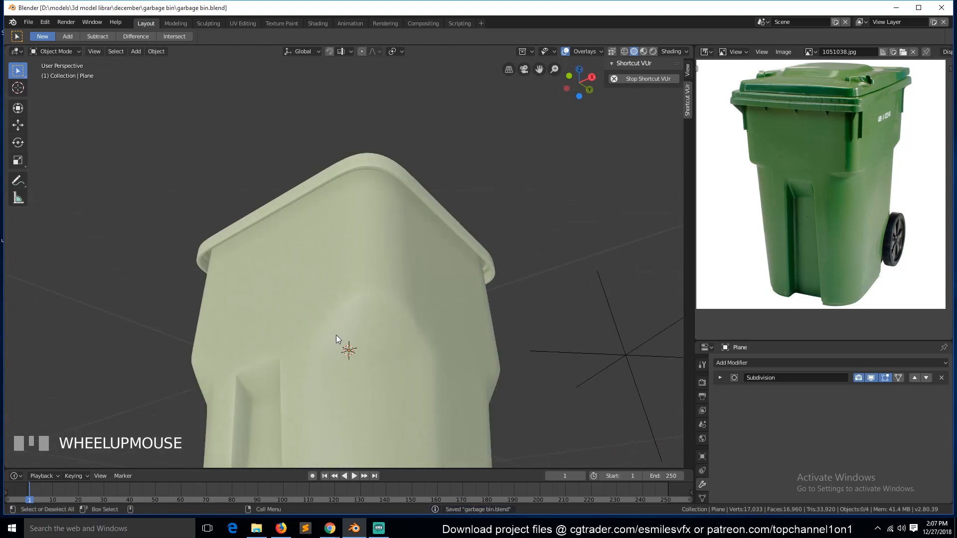
- Enter Edit Mode on the bin and inspect the mesh under the rim, then from the front
key("Tab")
key("grave")
middle_click_drag(354, 313, 367, 302)
scroll(367, 302, "up", 4)
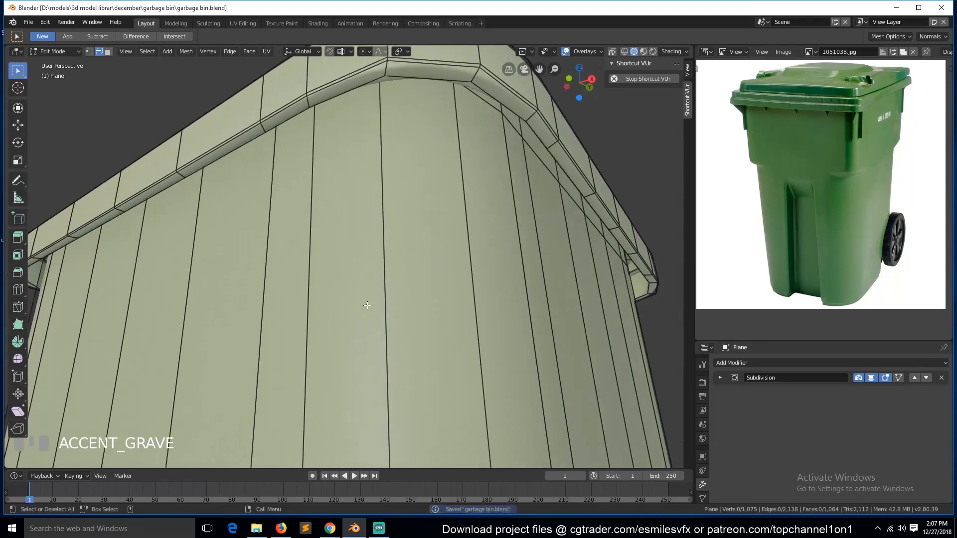
scroll(367, 305, "down", 5)
key("KP_1")
scroll(404, 302, "down", 3)
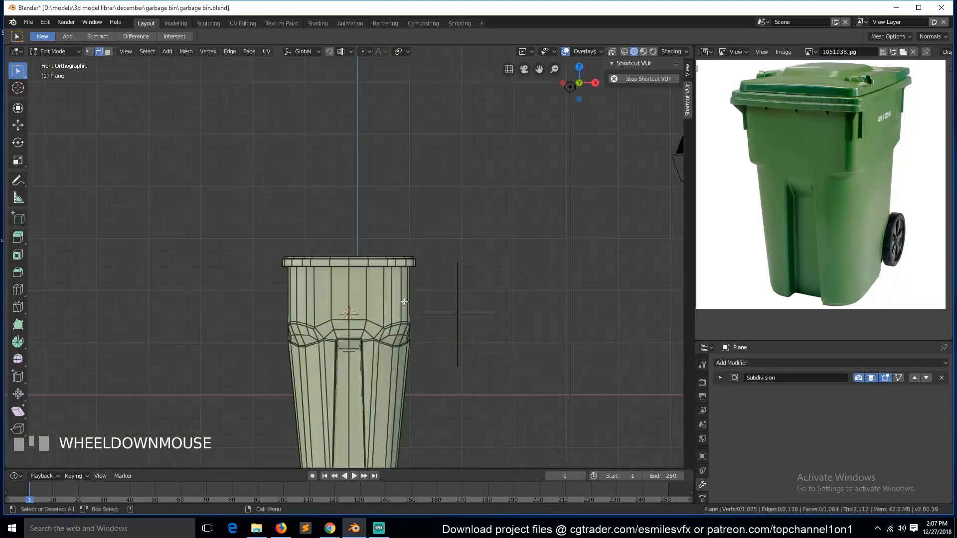